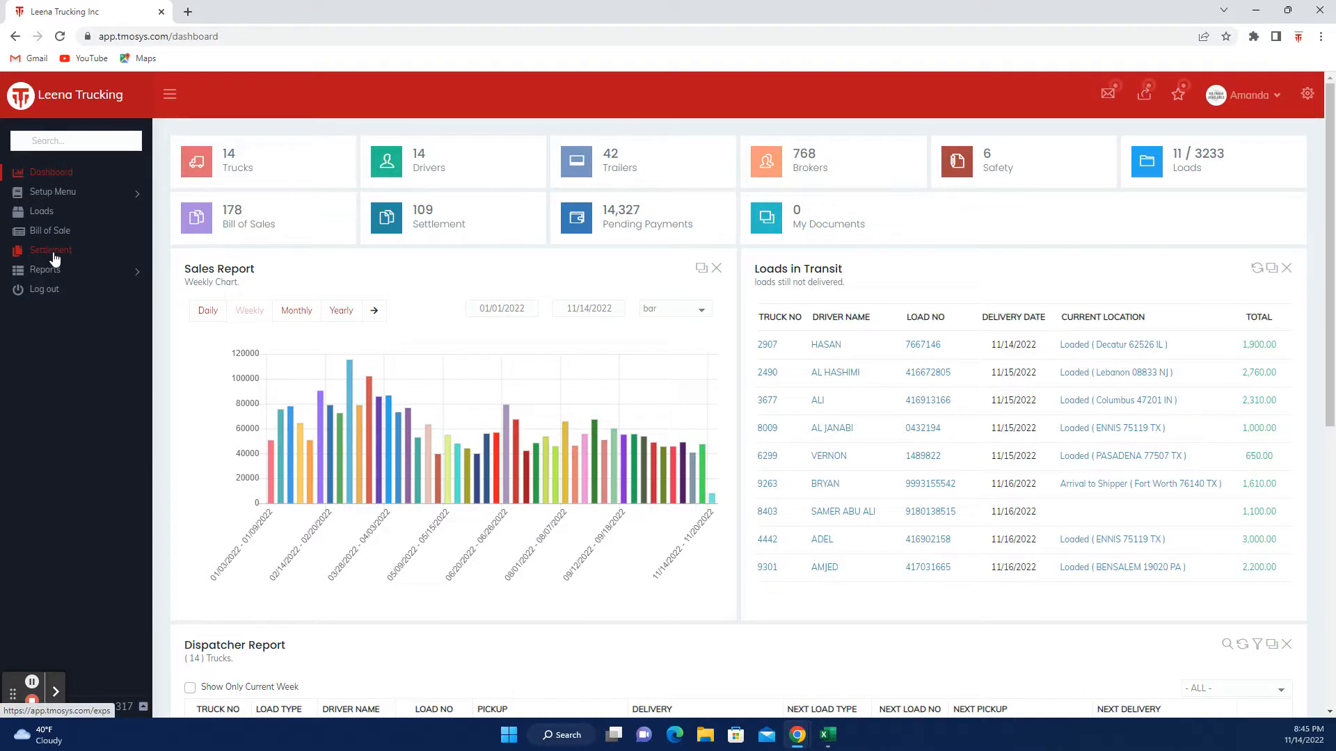
Step: Create a new settlement with the from date 11/01/2022 and the to date 11/07/2022
left_click(55, 257)
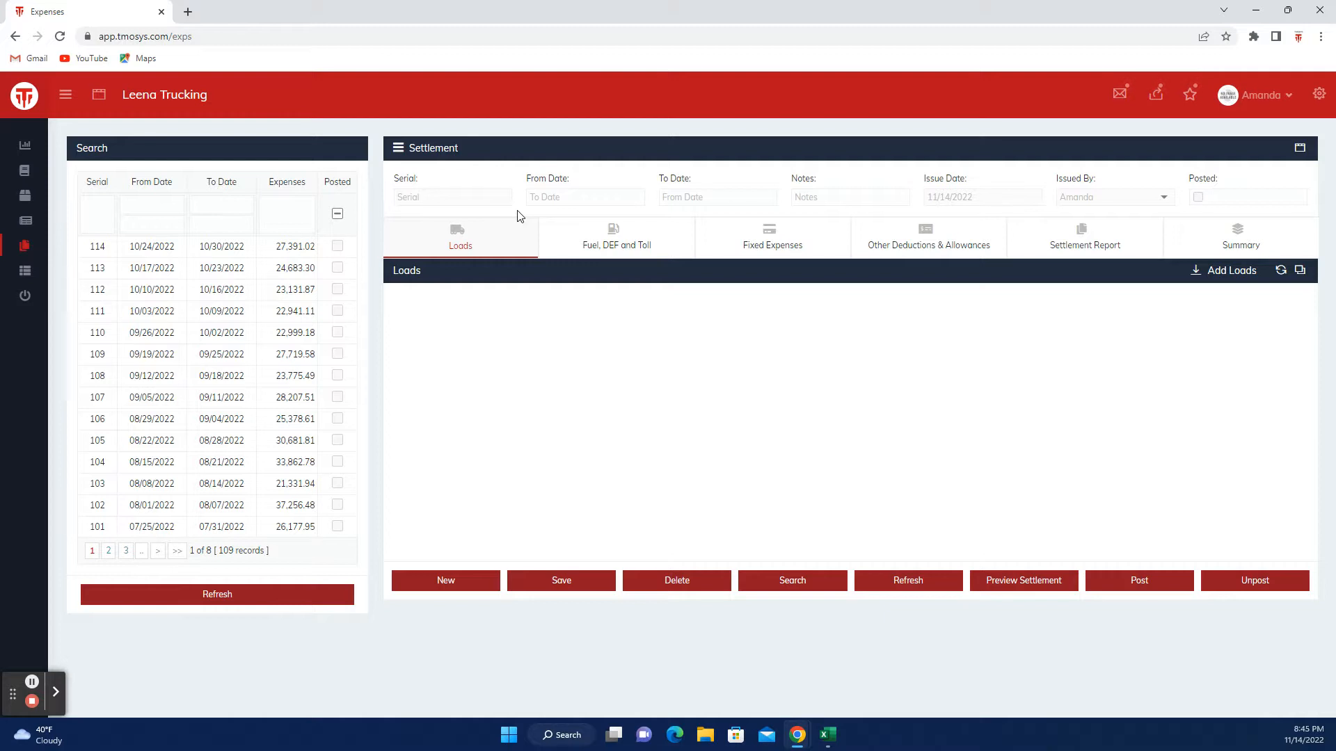
left_click(536, 201)
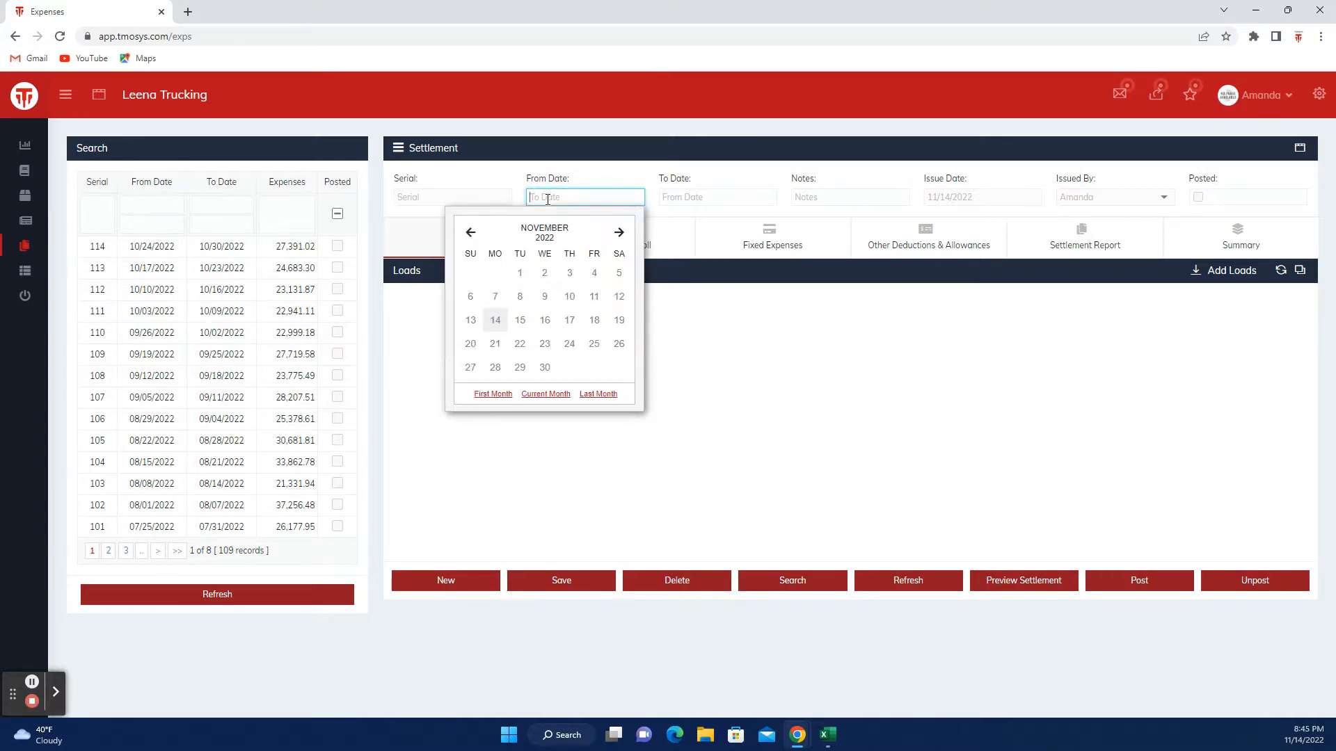
left_click(519, 276)
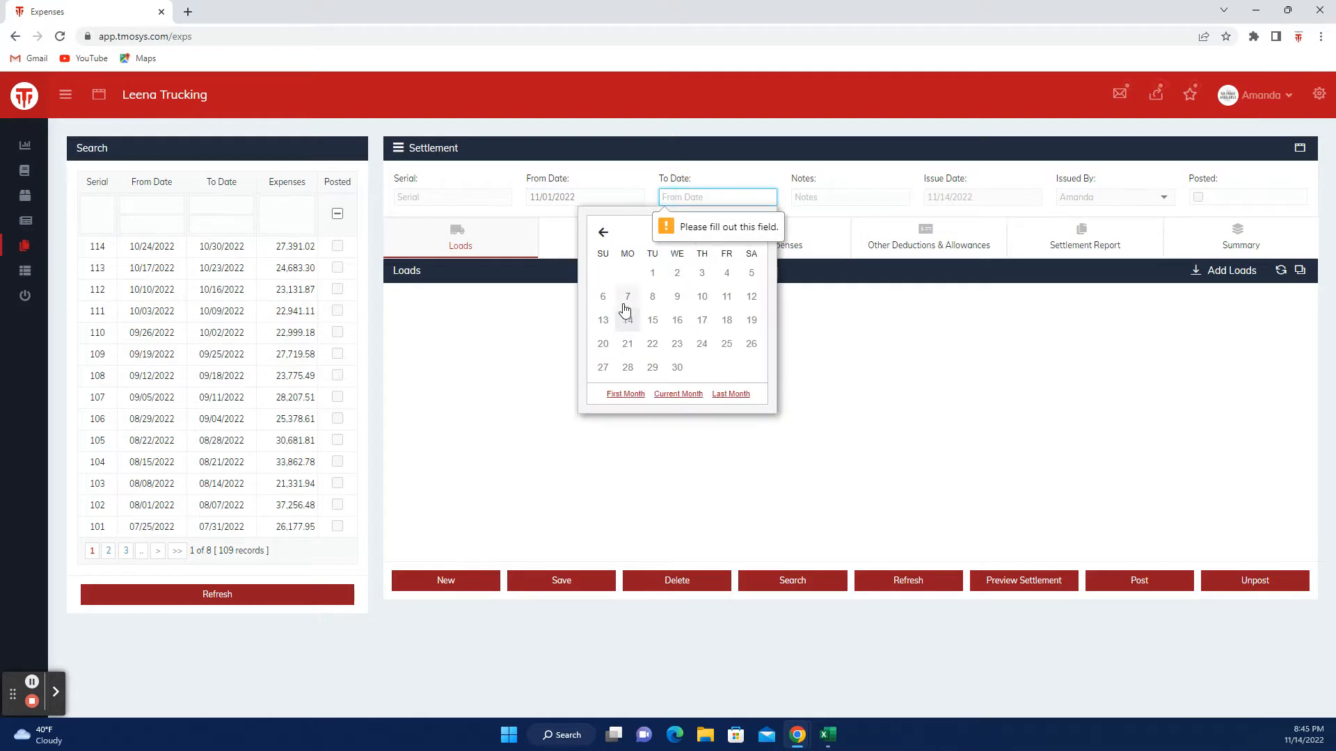
left_click(626, 299)
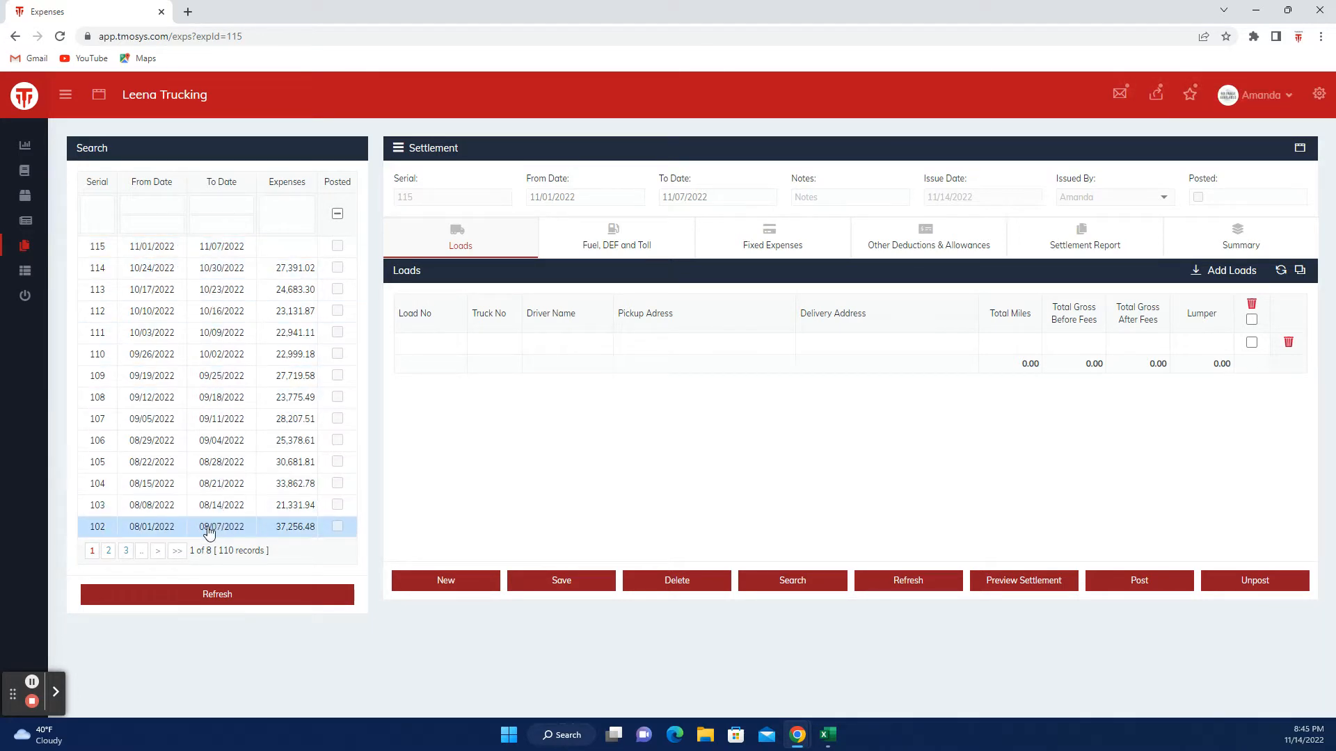
Step: Add the note AB to the settlement and save it
left_click(832, 199)
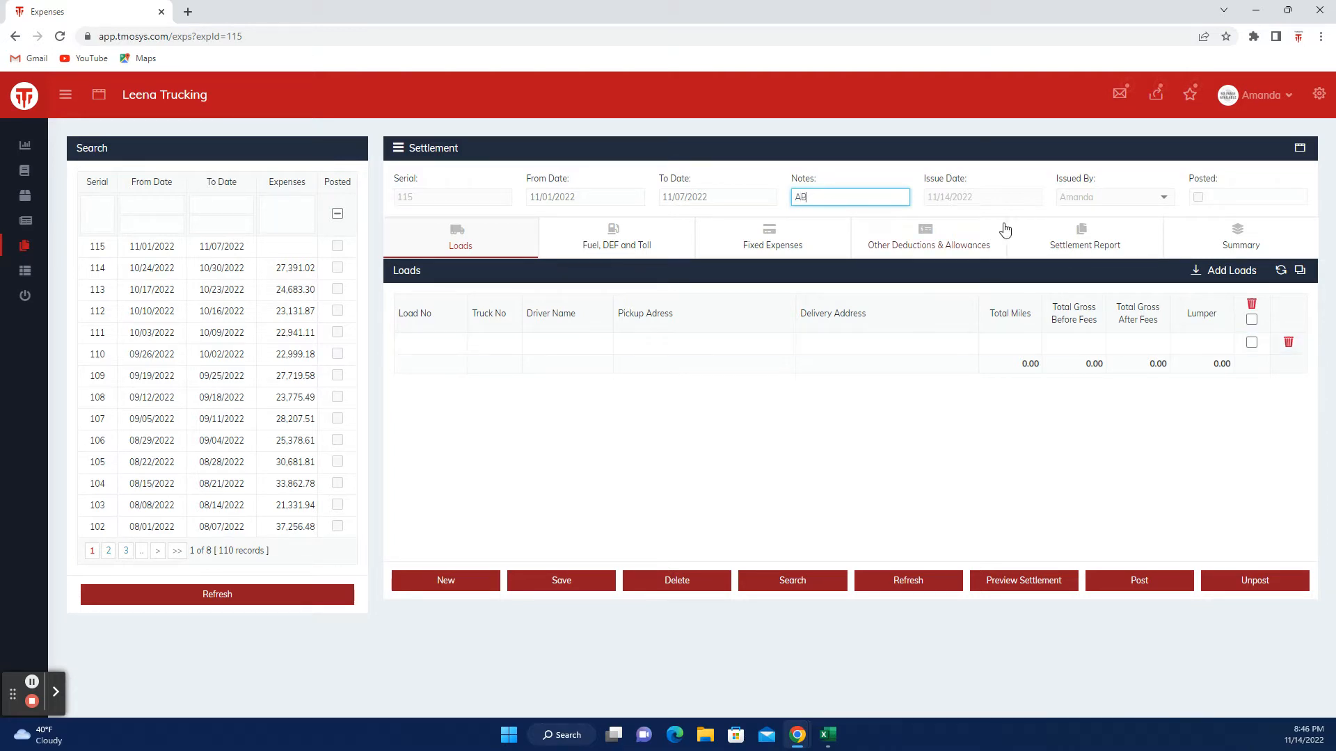
left_click(984, 211)
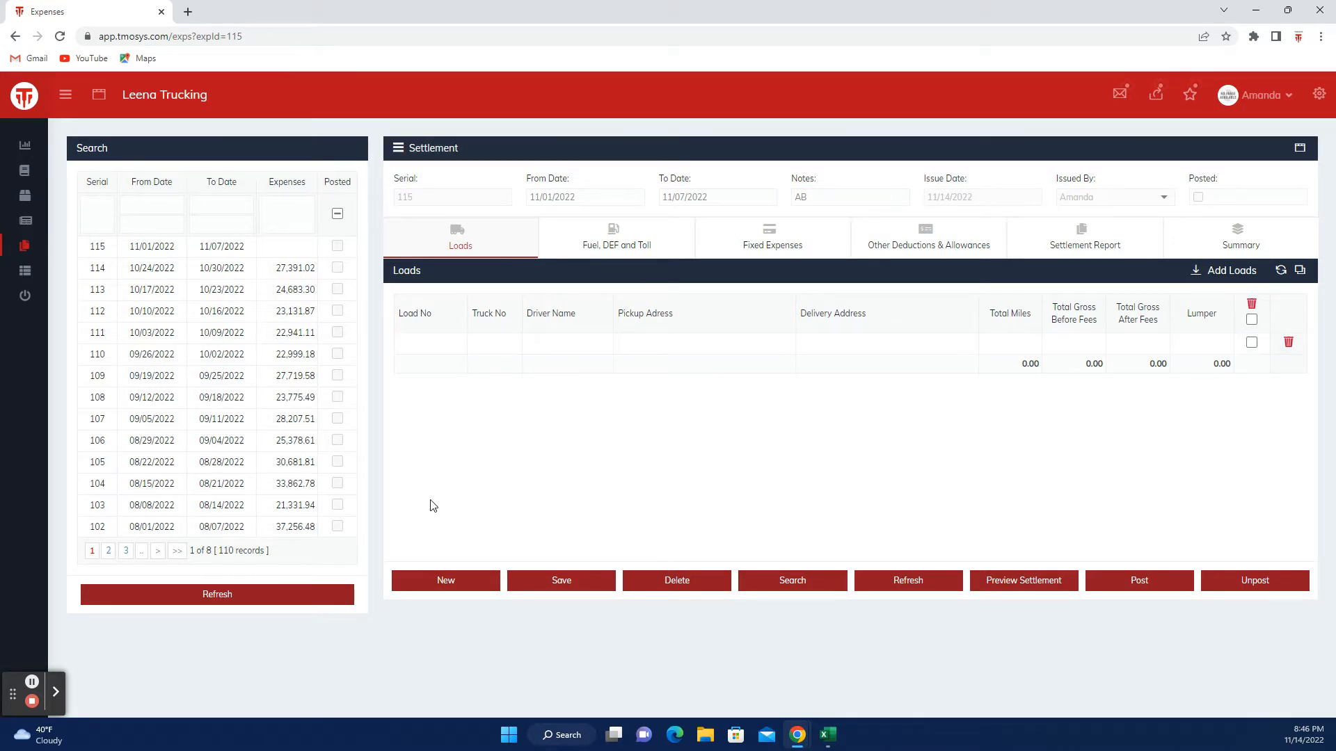
left_click(569, 582)
Step: Open the loads available to add to the settlement and view the load type, truck, driver and load number filters
left_click(1195, 277)
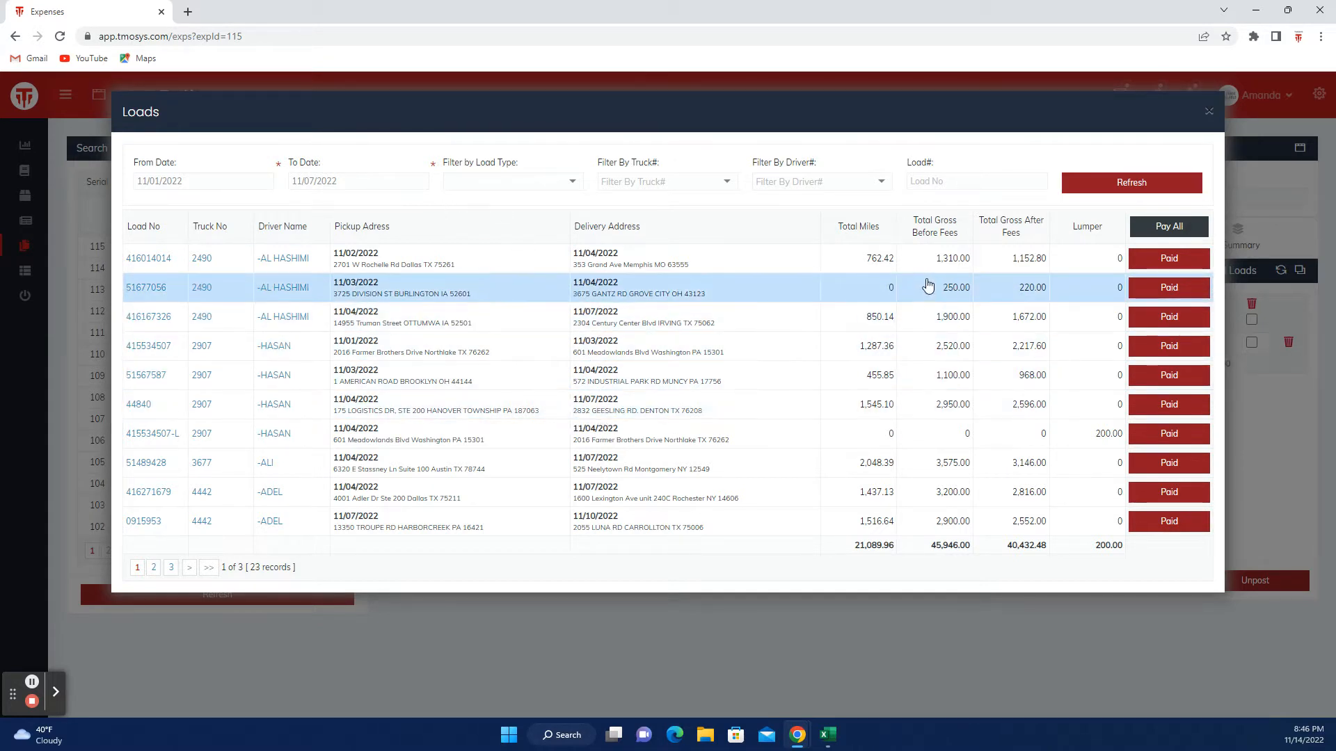
left_click(538, 183)
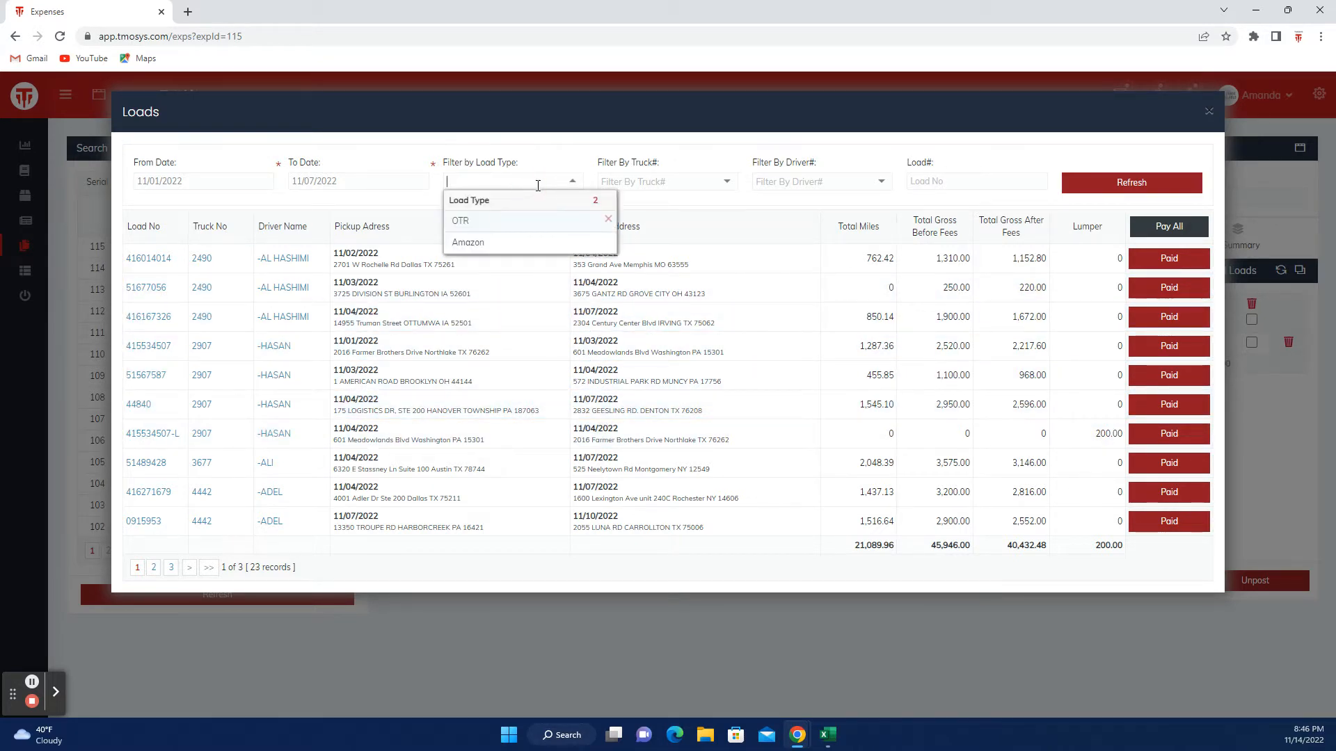
left_click(709, 183)
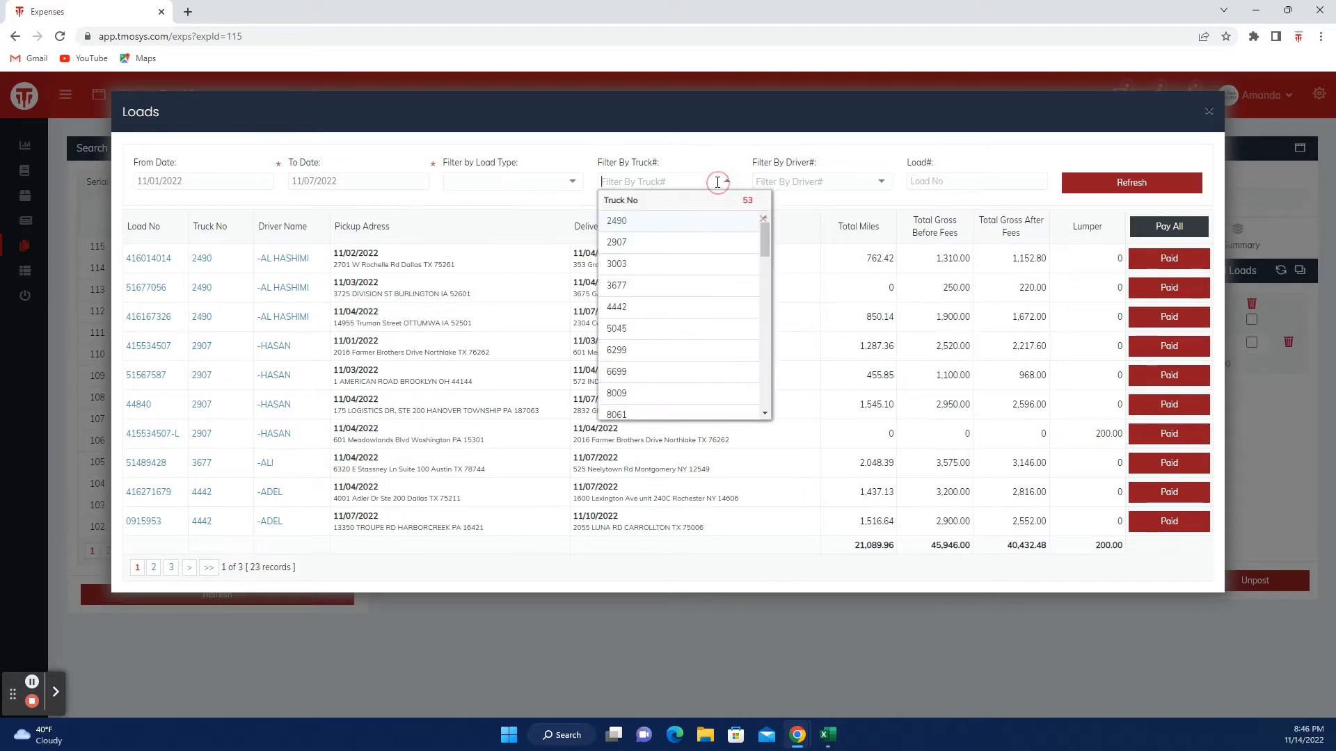
left_click(818, 185)
left_click(944, 182)
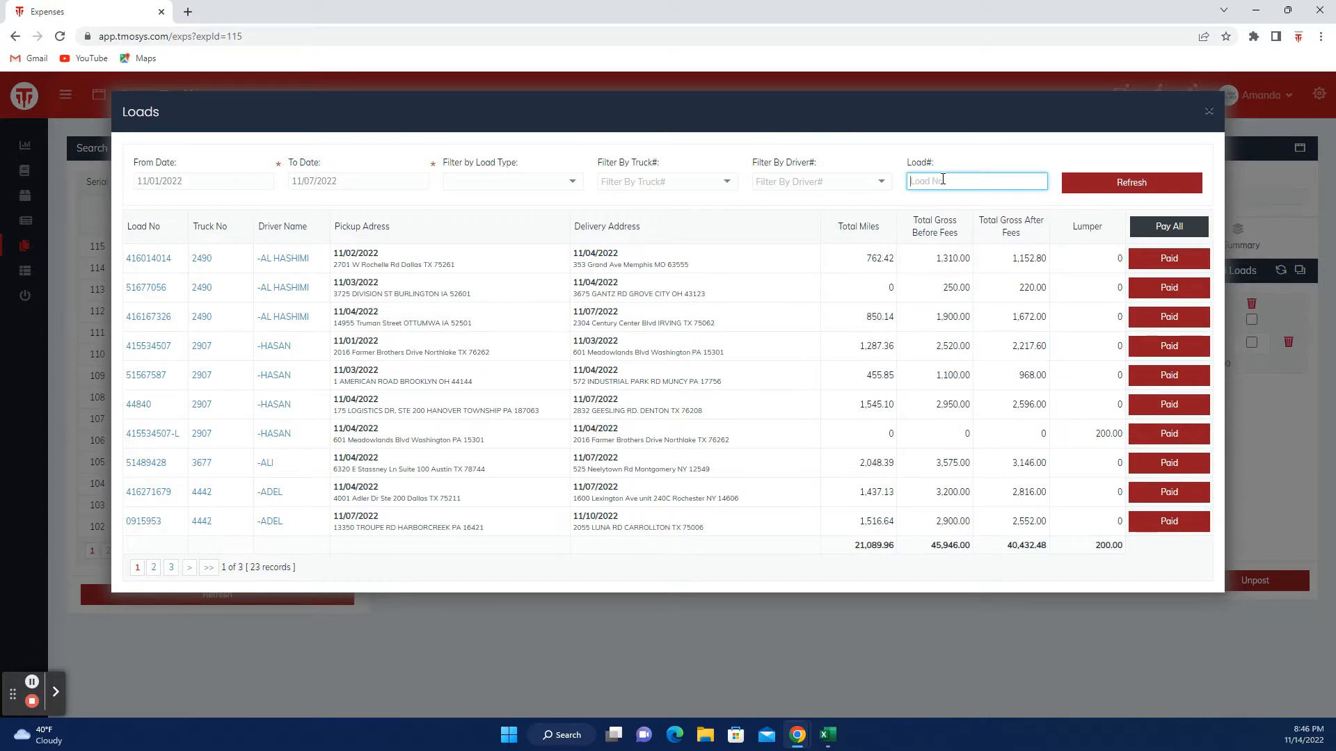
Step: Filter the available loads by truck 4442 and clear the truck filter
left_click(704, 182)
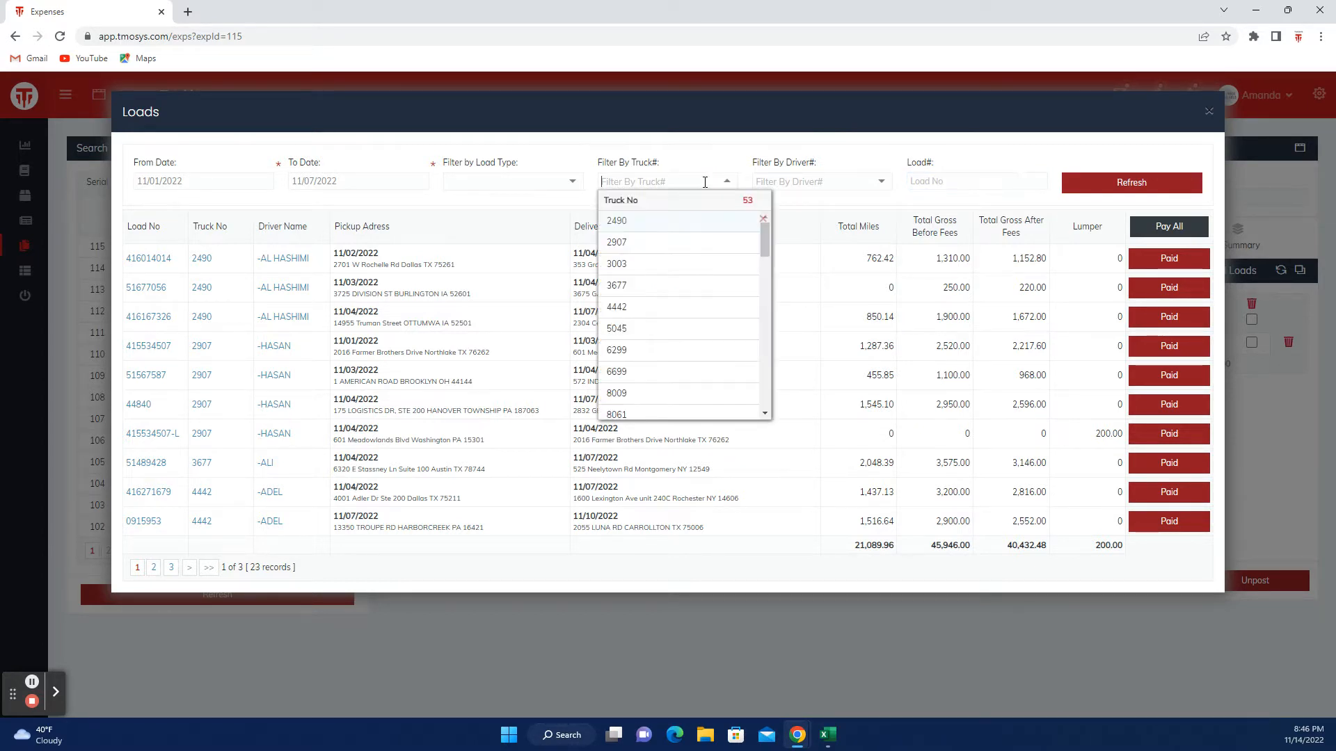
left_click(654, 309)
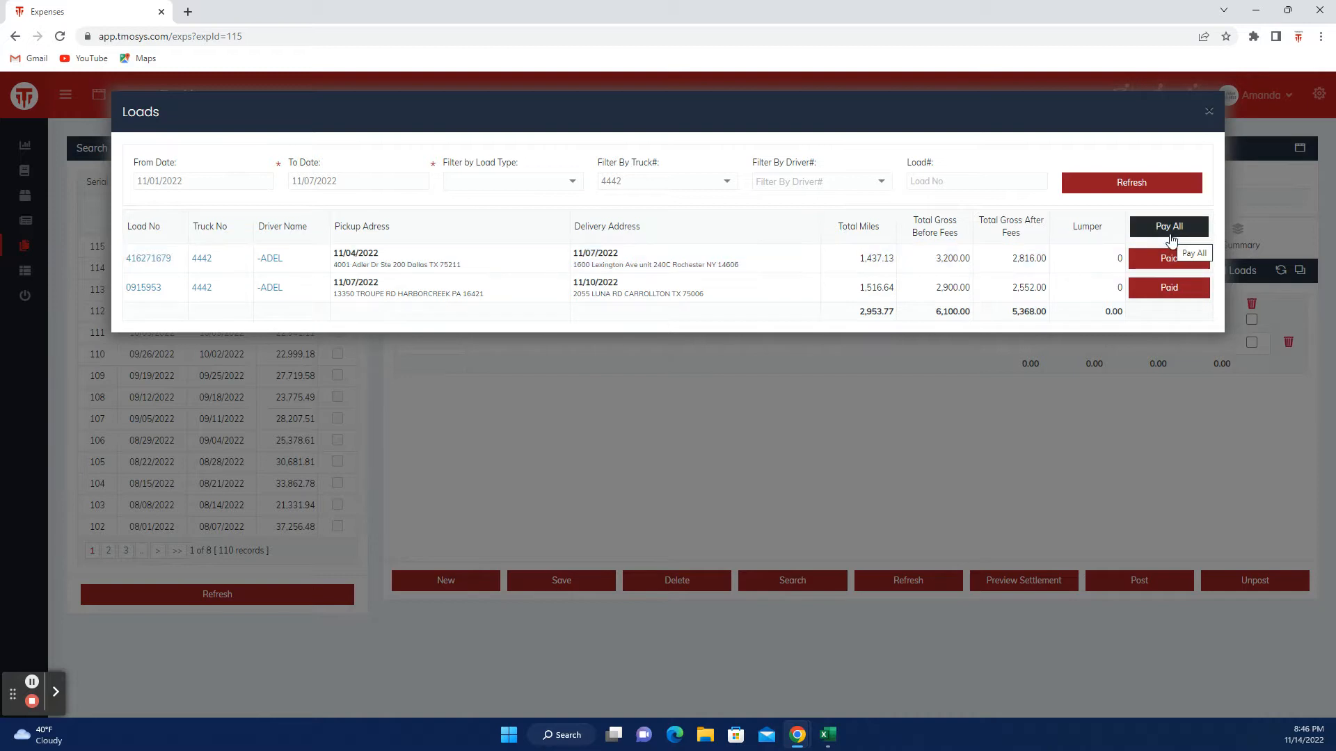
left_click(654, 179)
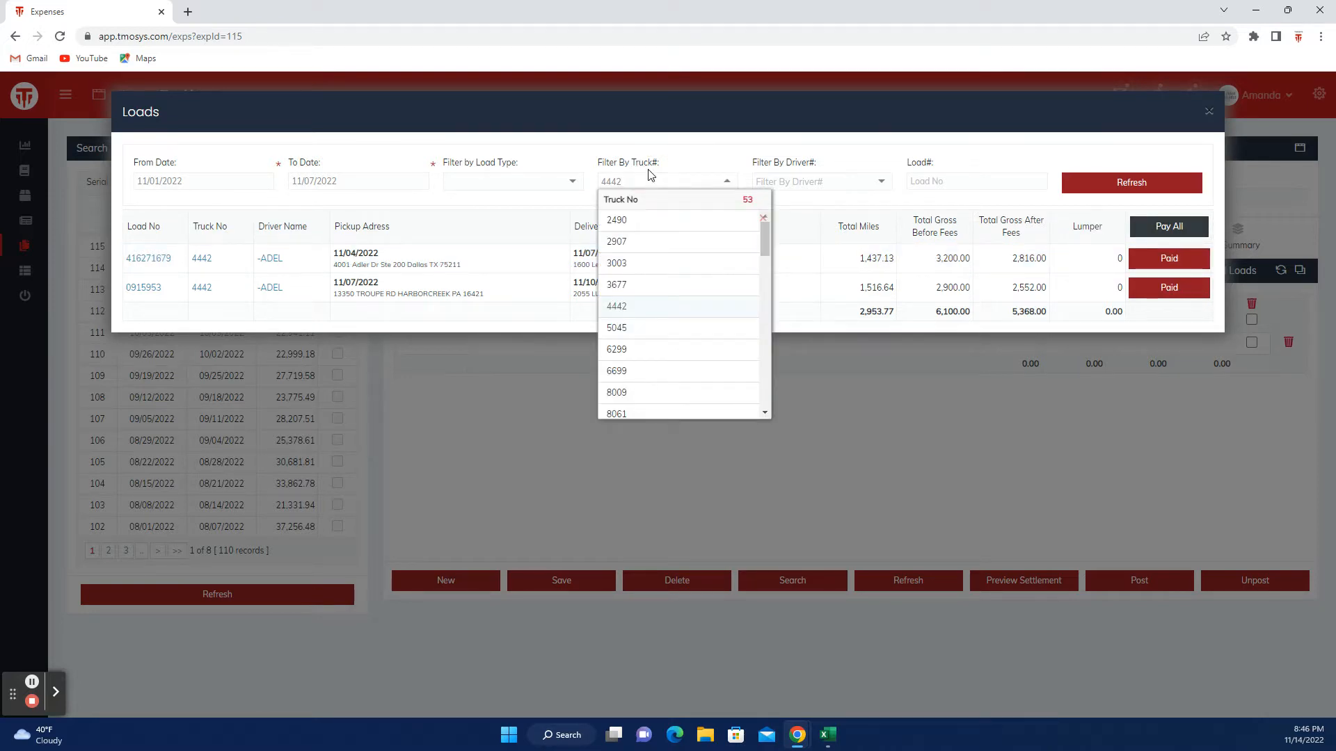
key("BackSpace")
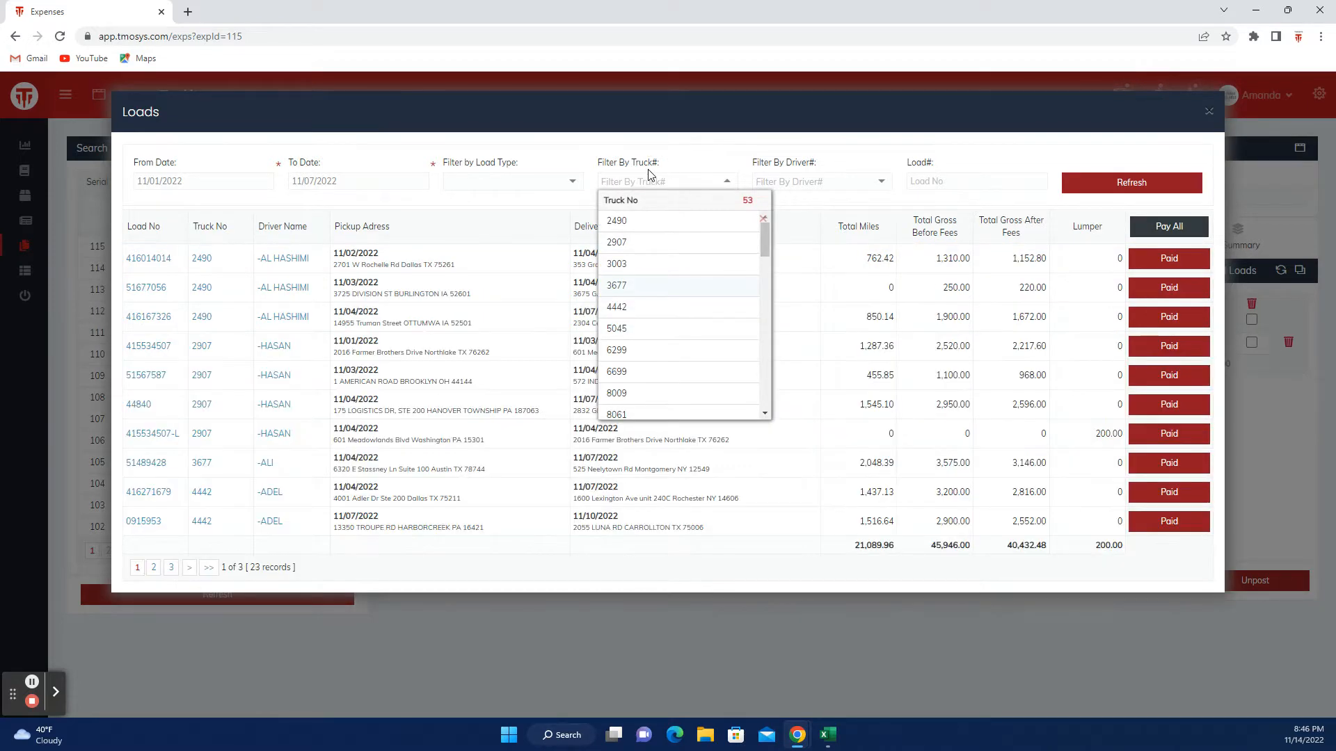
Step: Filter the available loads by the first driver in the driver list and clear the driver filter
left_click(828, 183)
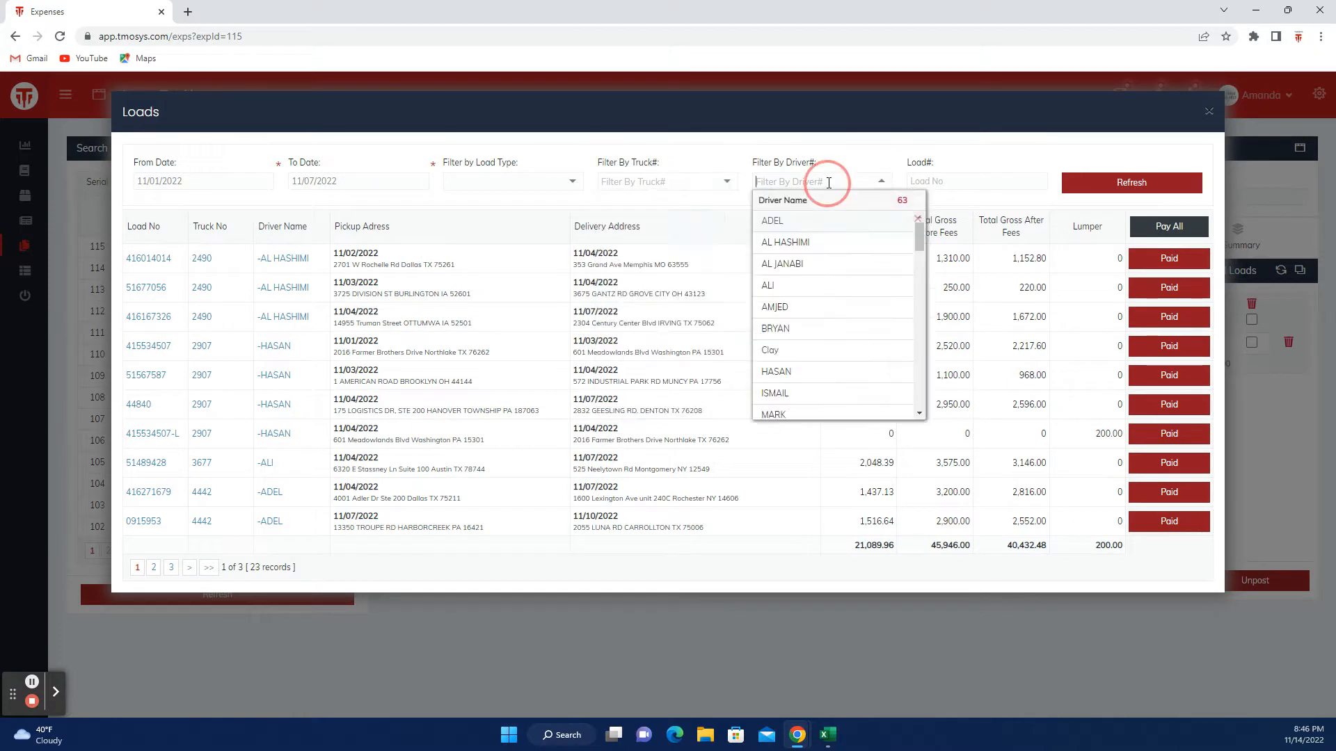
left_click(799, 222)
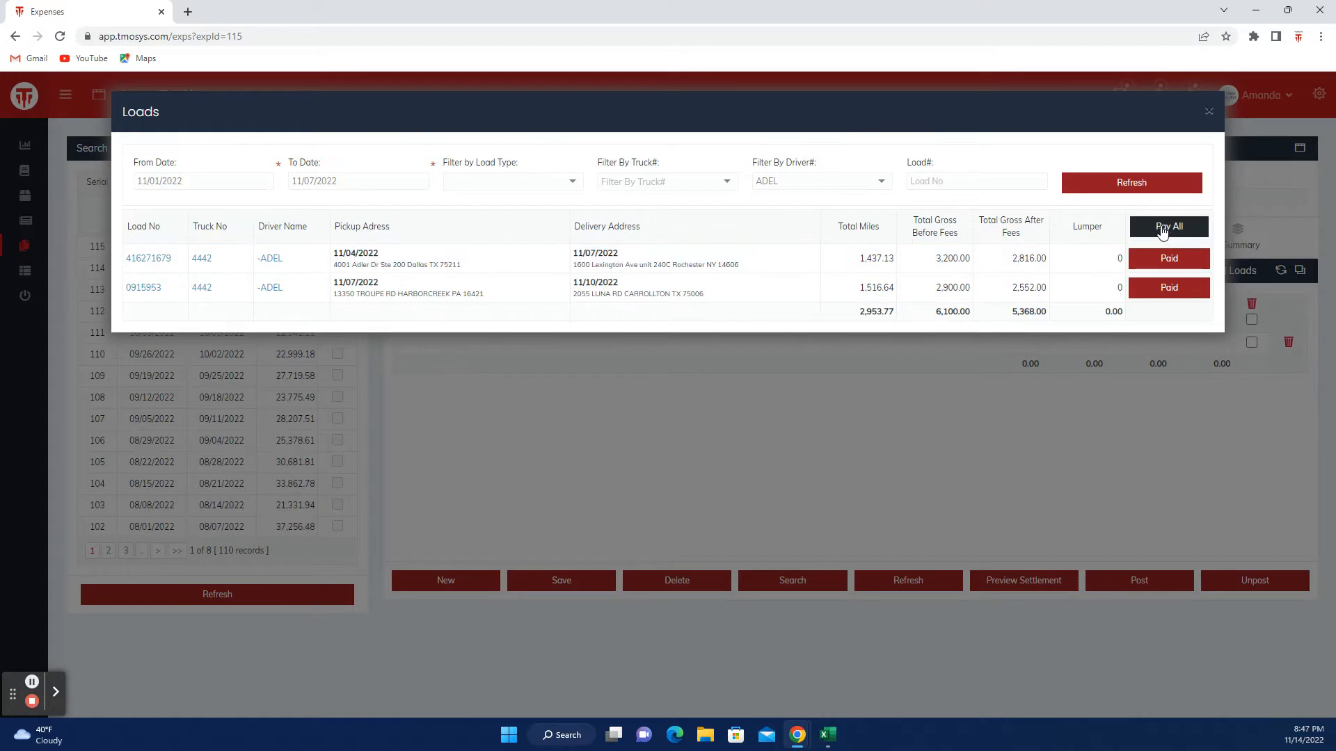
left_click(880, 185)
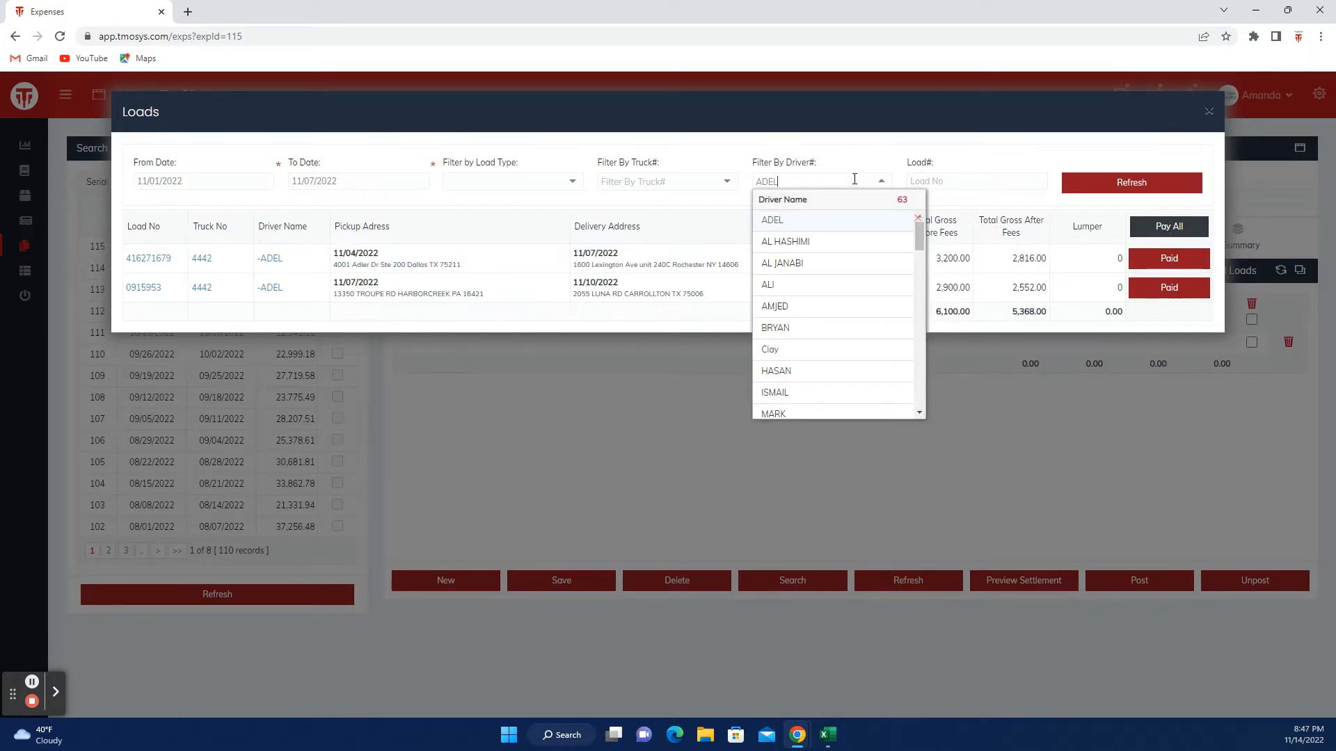
key("BackSpace")
key("BackSpace")
key("BackSpace")
key("BackSpace")
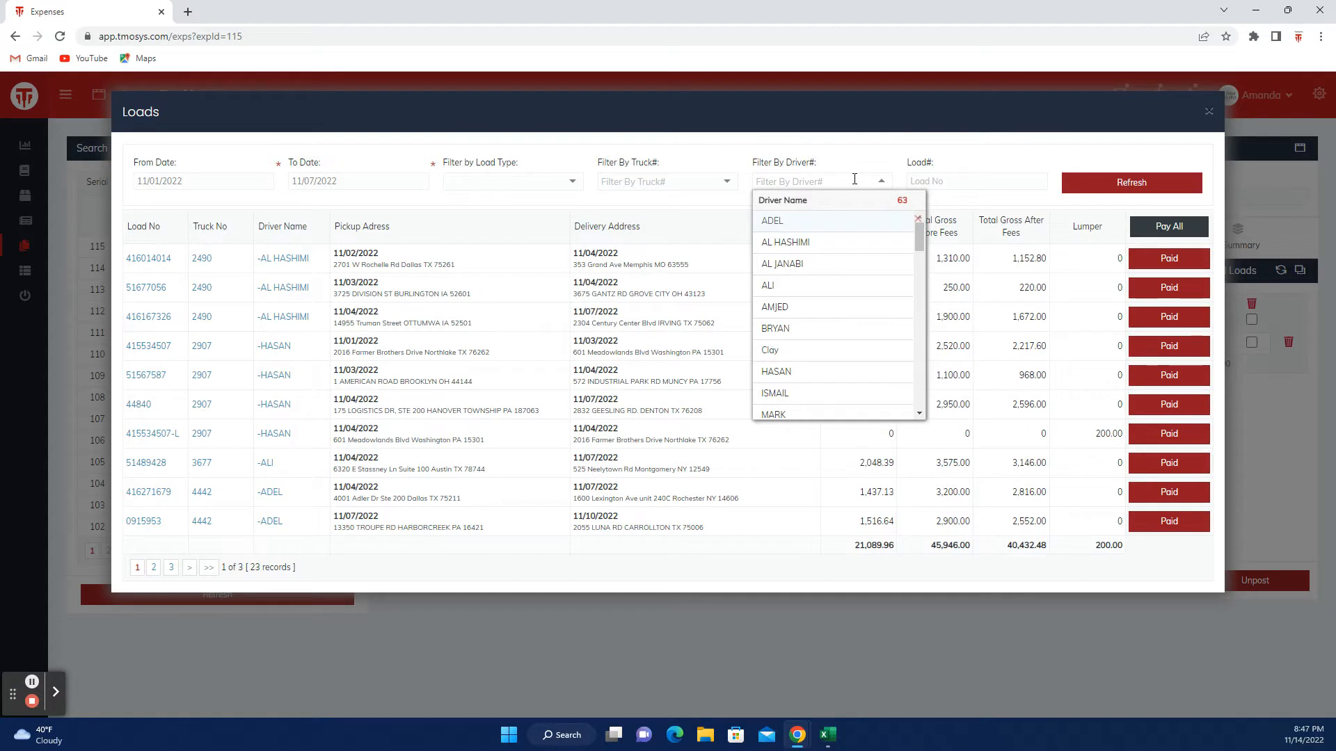
left_click(1183, 259)
left_click(1049, 163)
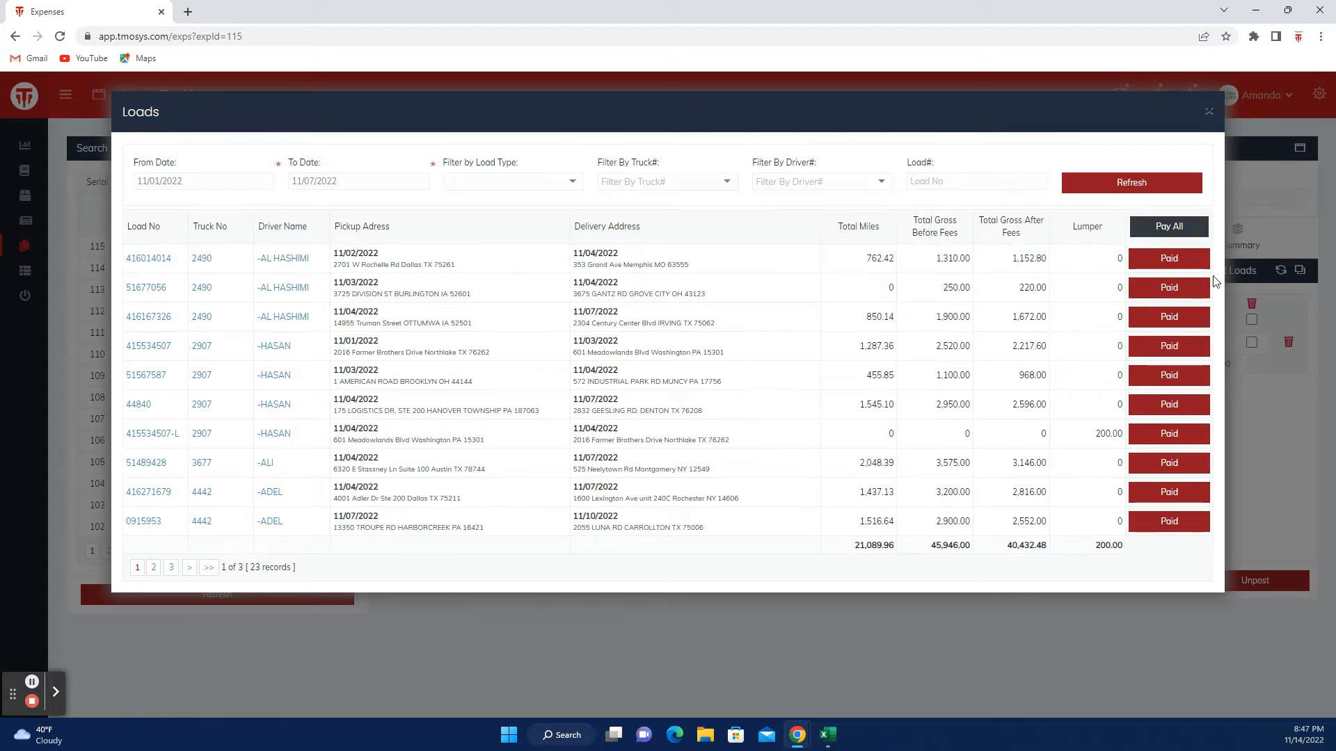
Step: Mark truck 2490's loads picked up 11/02/2022 and 11/04/2022 and truck 2907's load picked up 11/03/2022 as paid
left_click(1173, 264)
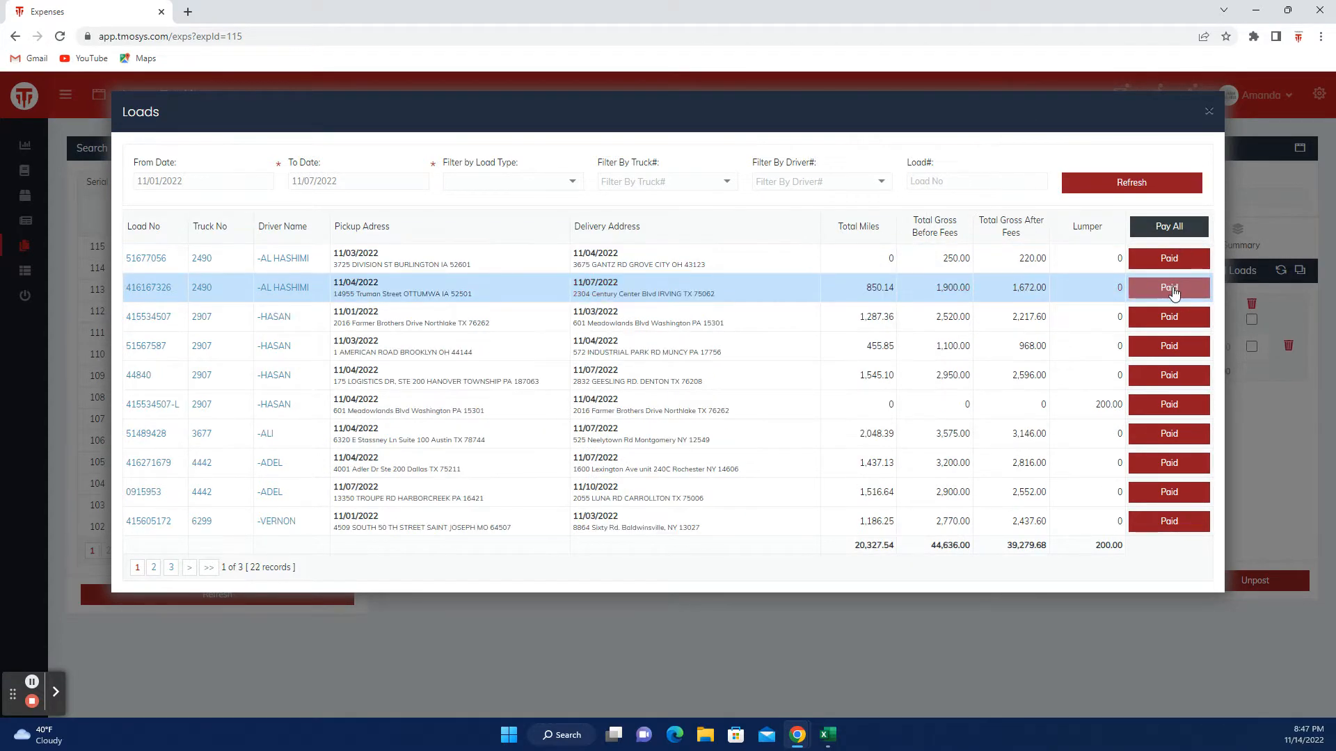
left_click(1175, 290)
left_click(1177, 318)
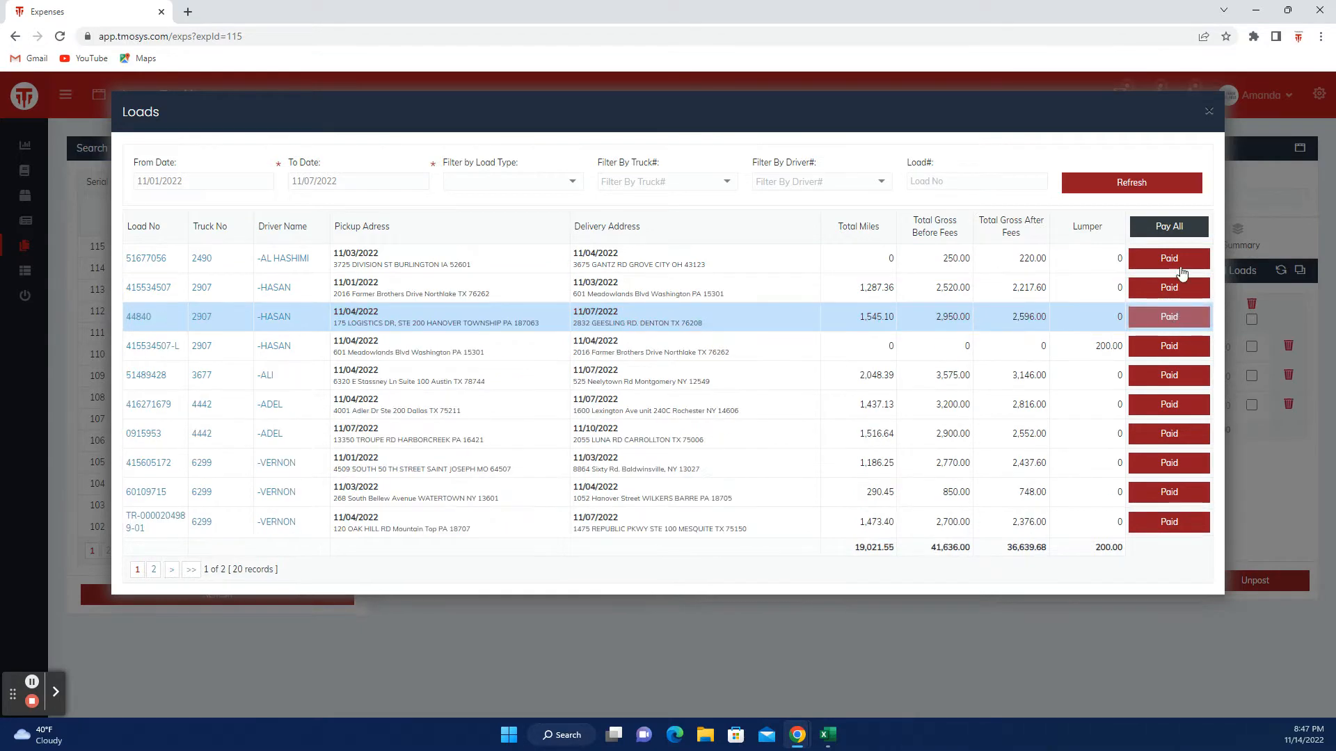
Step: Pay all remaining loads for the settlement period and close the list of available loads
left_click(1161, 234)
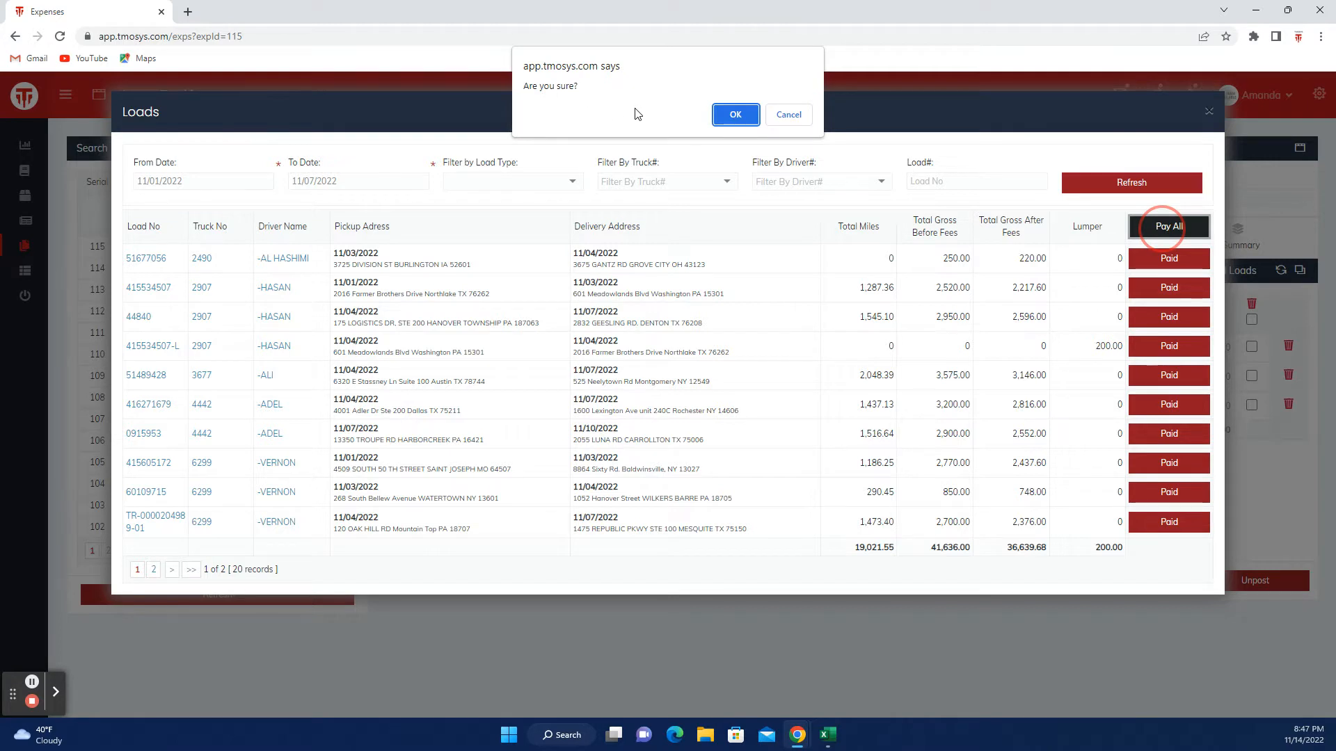
left_click(735, 116)
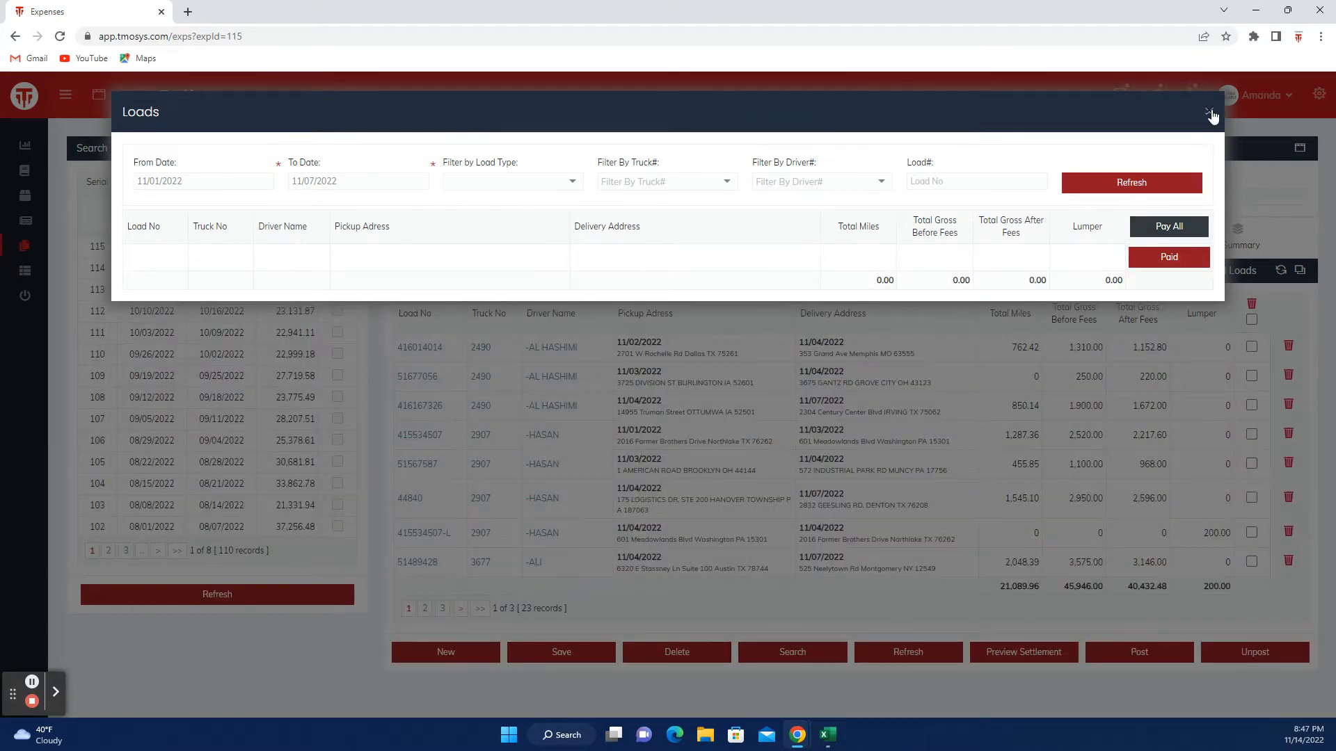
left_click(1208, 113)
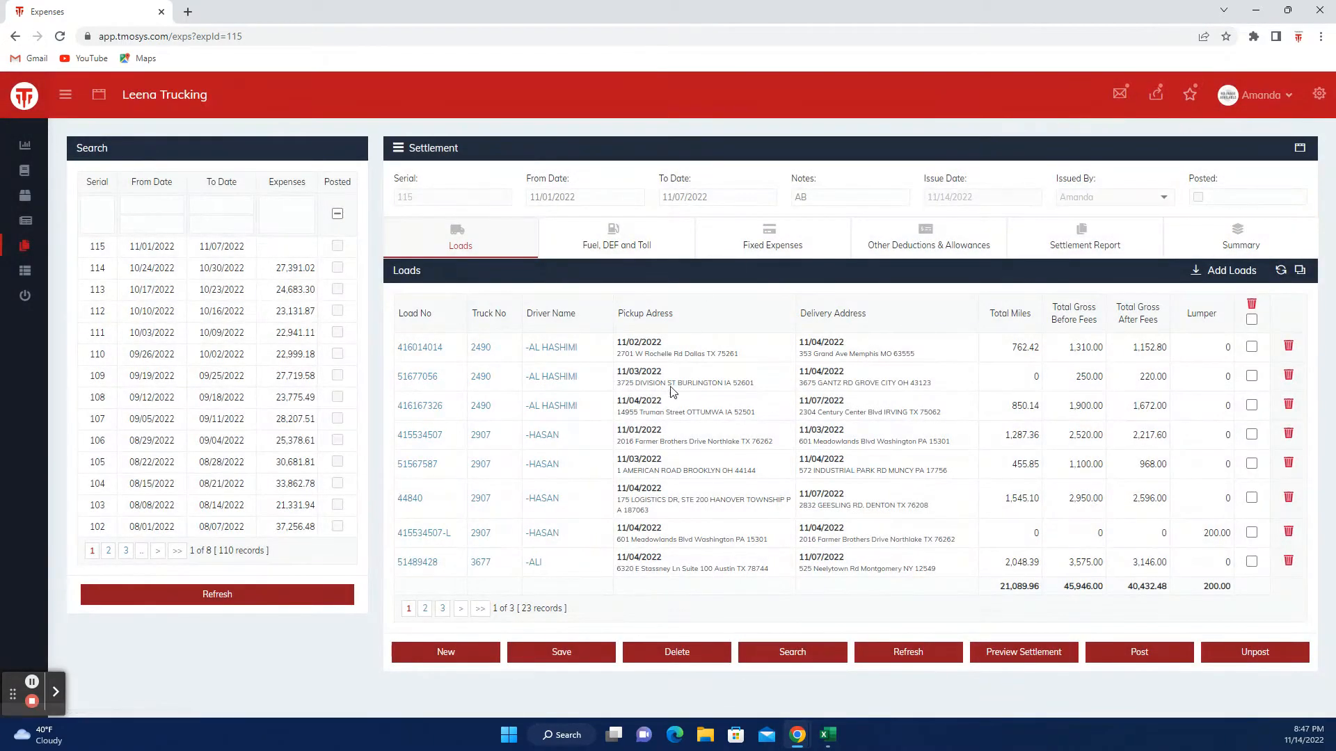
Step: Review the second and third pages of the settlement's loads and save the settlement
left_click(460, 609)
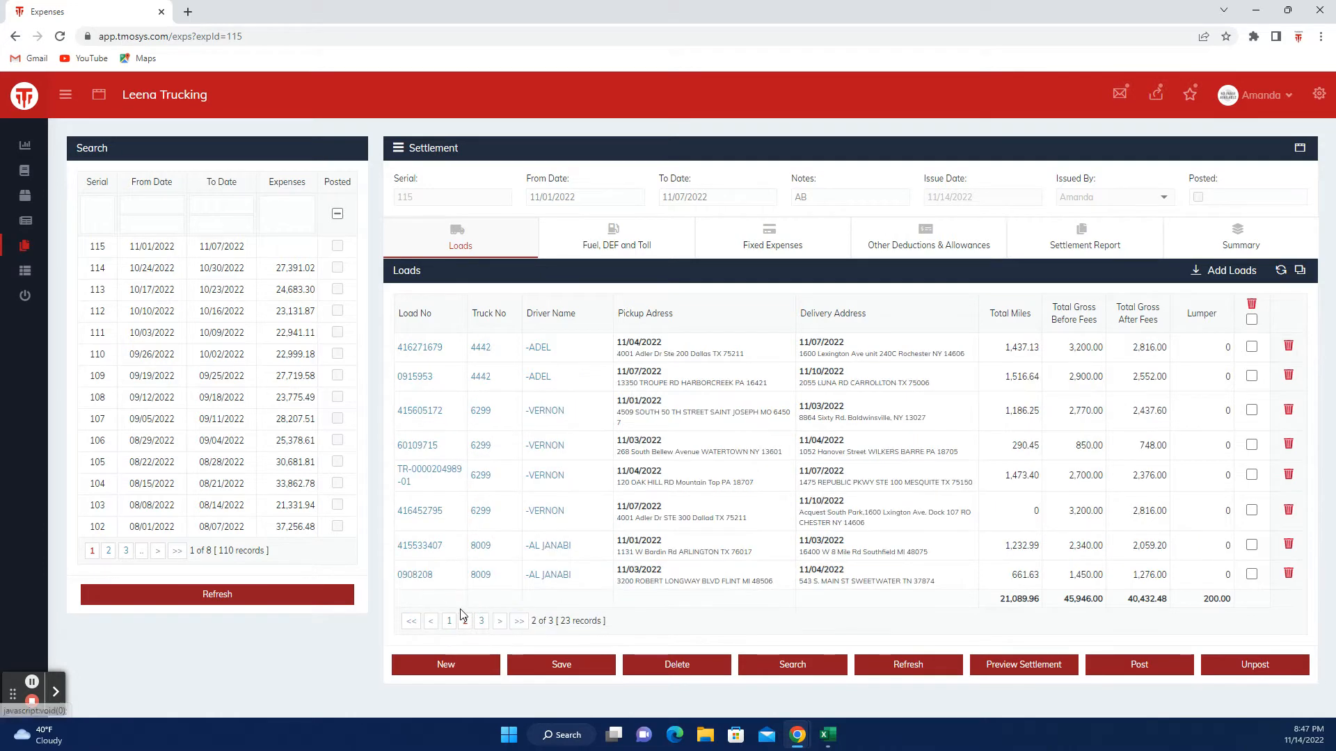
left_click(498, 610)
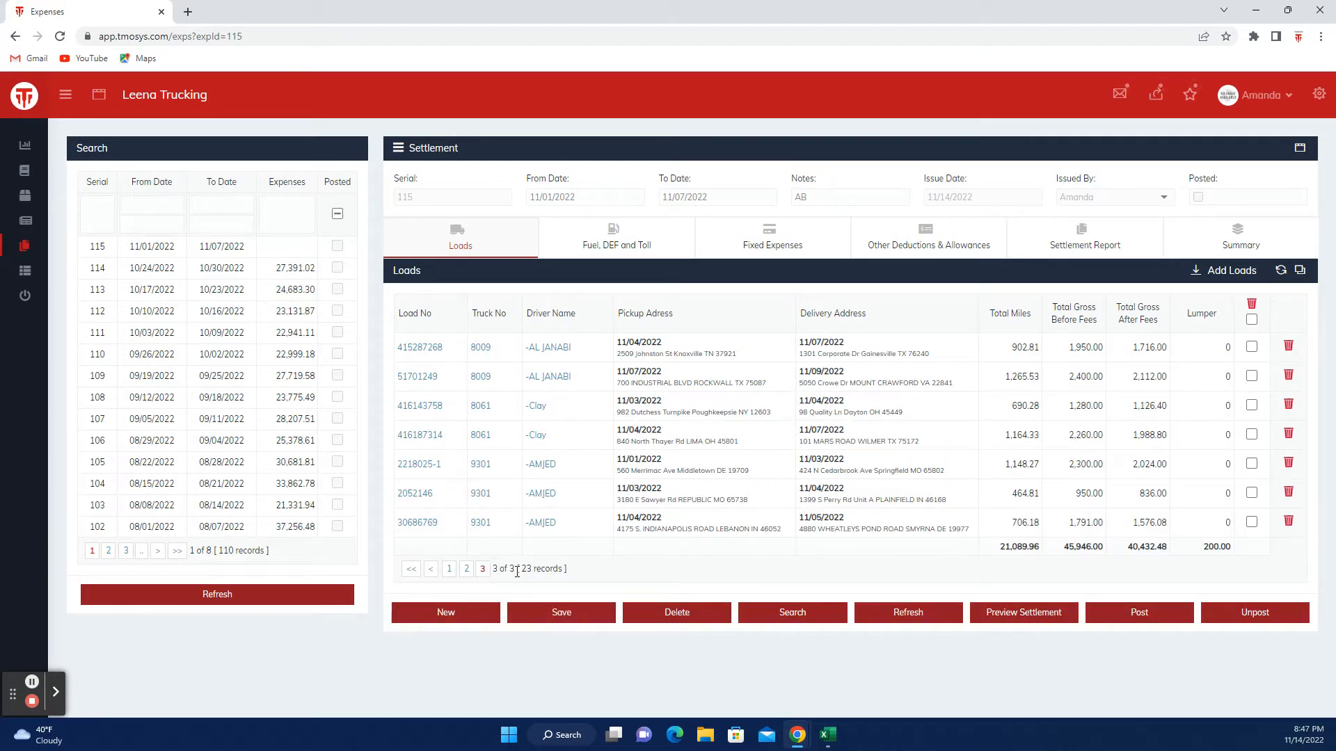
left_click(580, 621)
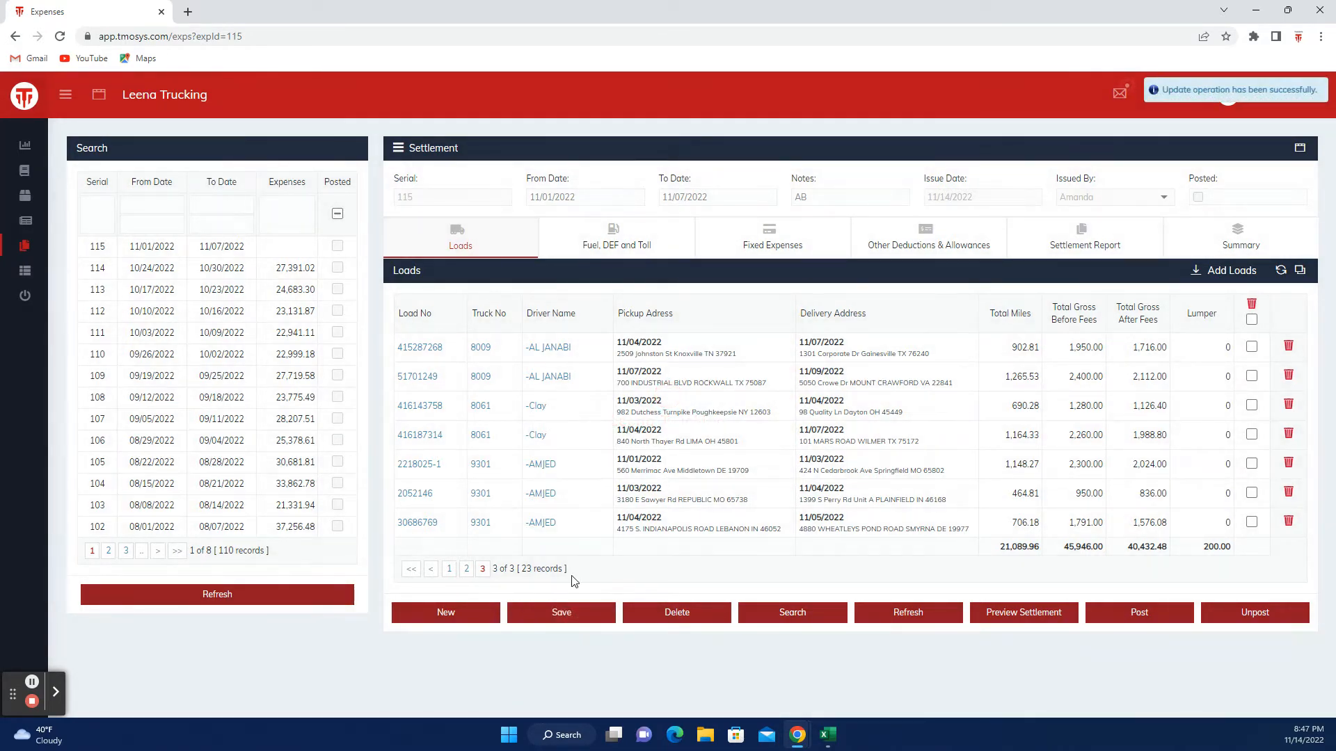
left_click(534, 374)
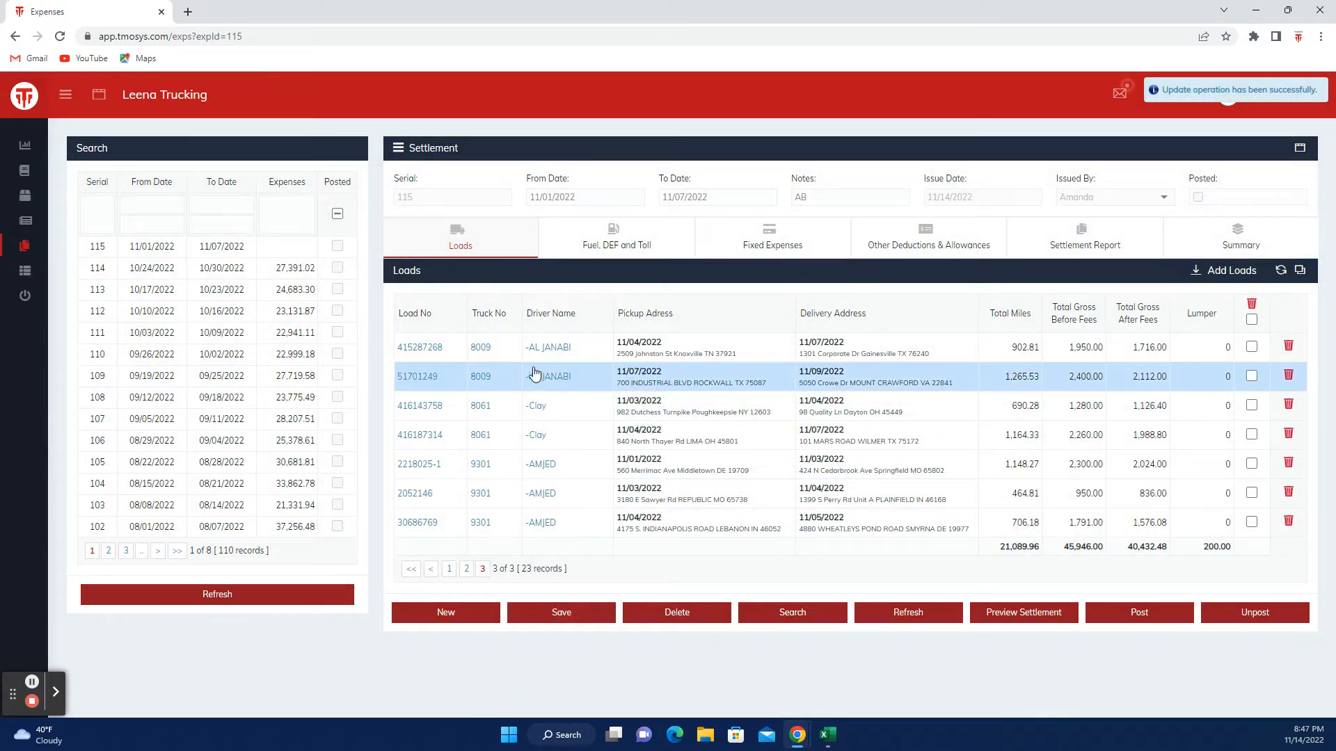
Step: Import one week of fixed expenses dated 11/01/2022 for trucks 2490, 2907, 3677, 4442, 6299, 8009, 8061 and 9301
left_click(771, 241)
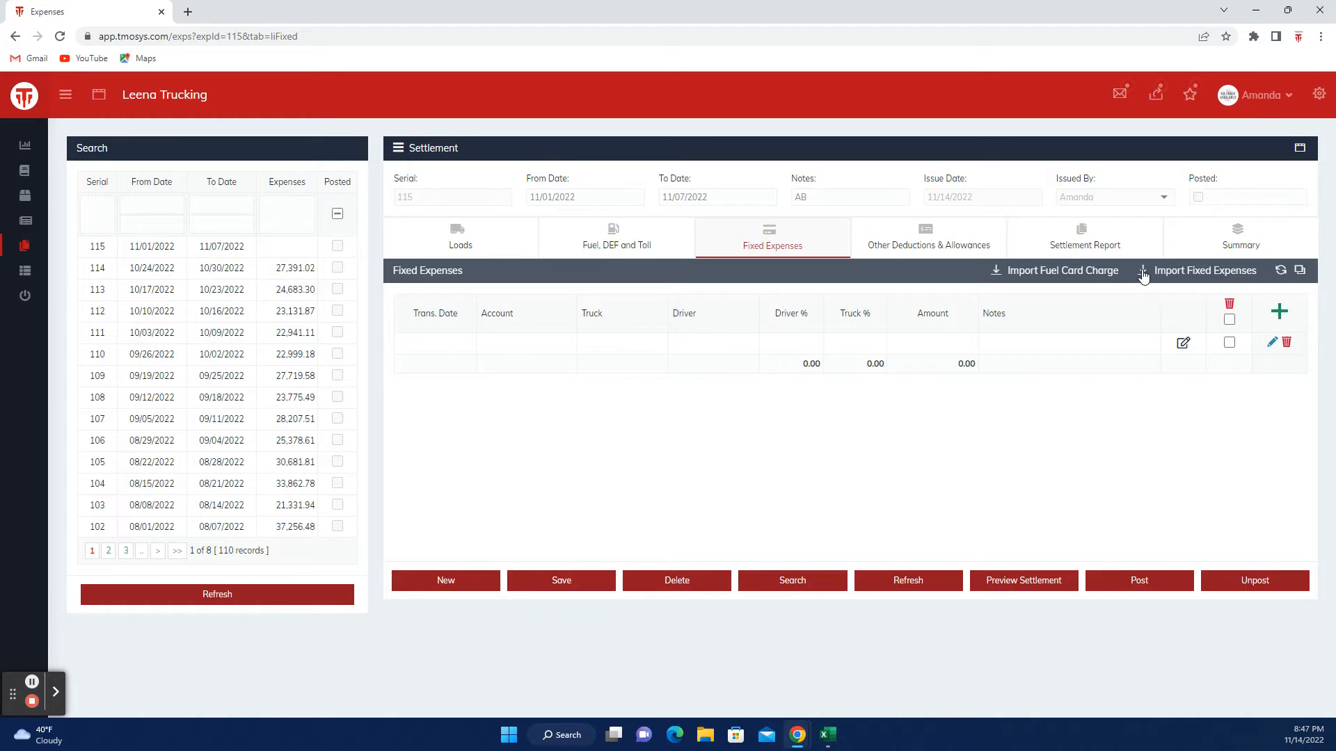
left_click(1143, 273)
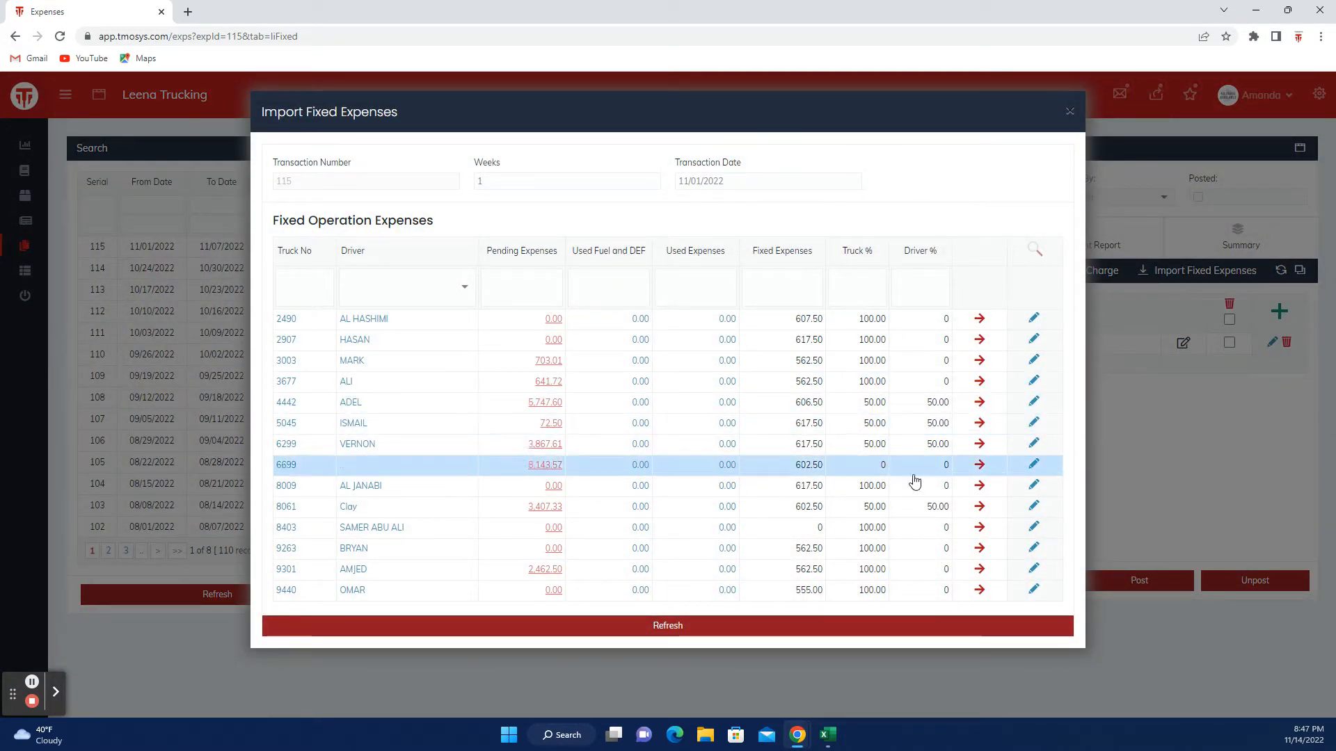
left_click(979, 320)
left_click(979, 340)
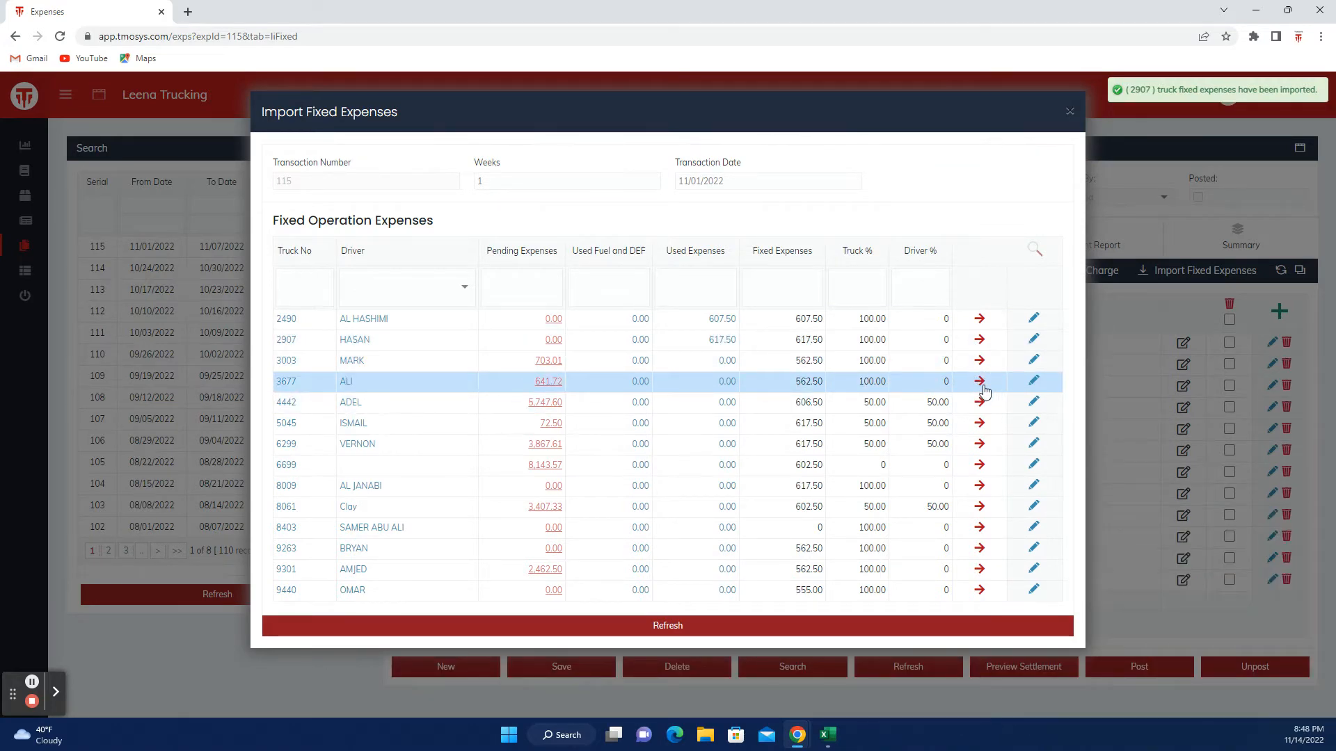
left_click(980, 383)
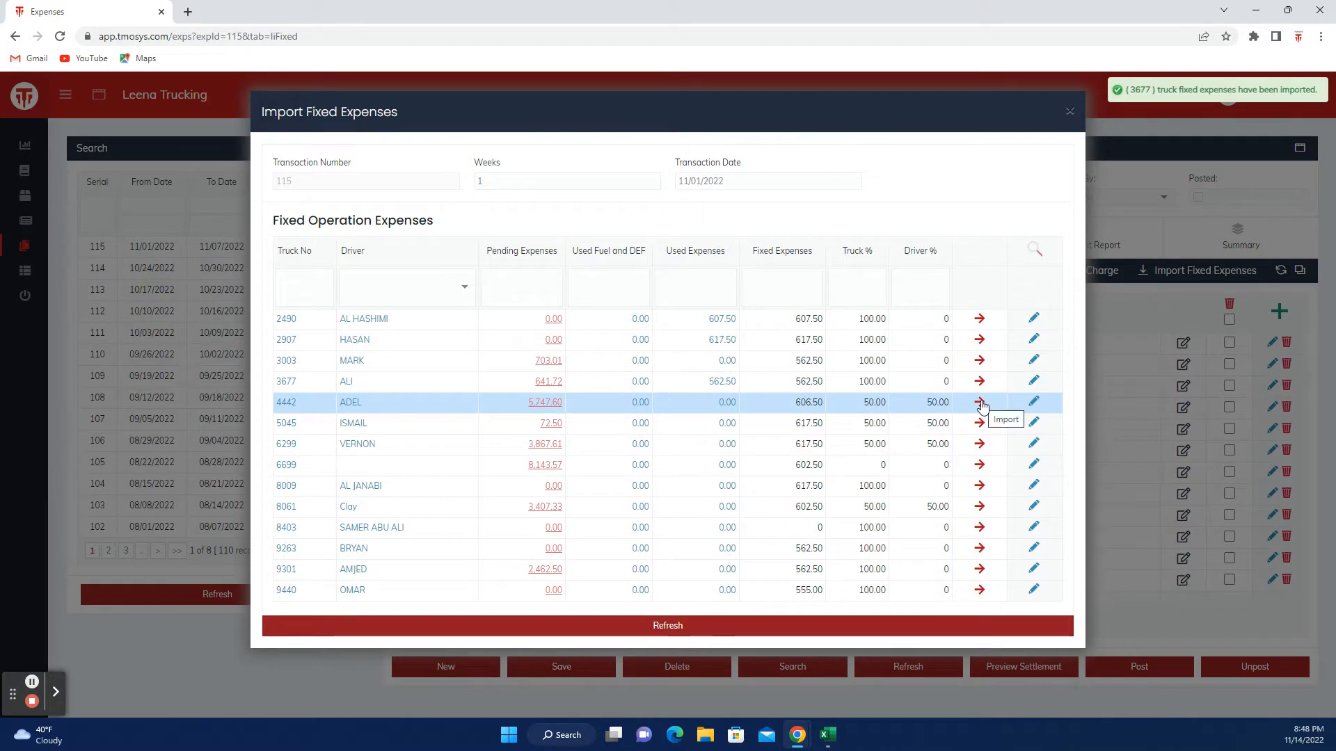
left_click(979, 403)
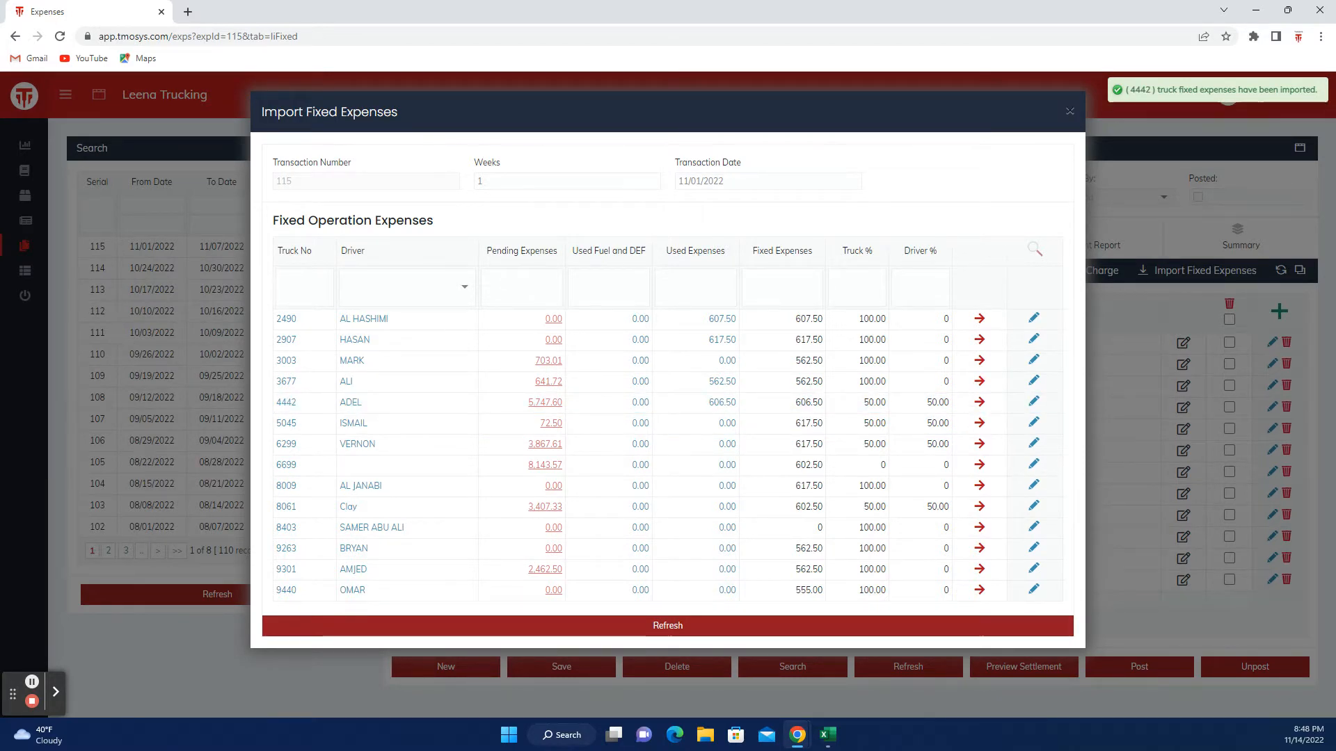
left_click(979, 445)
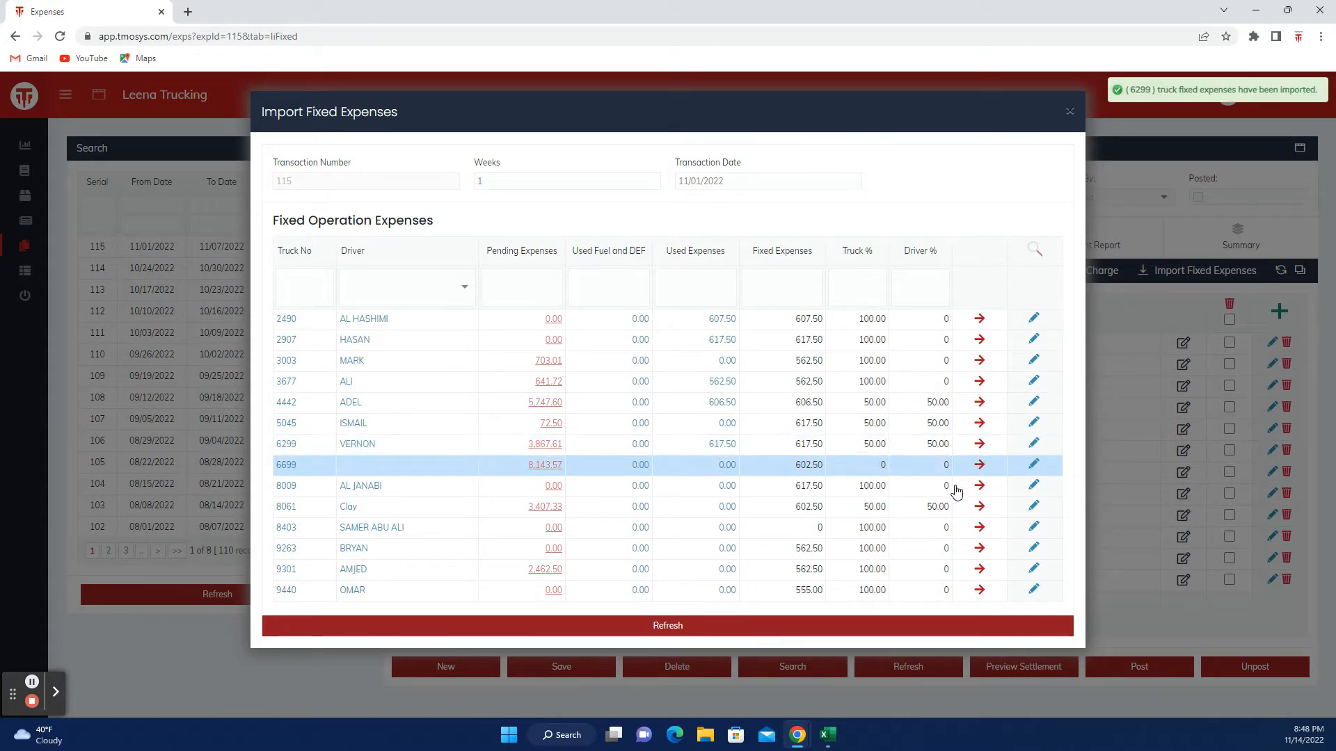
left_click(979, 485)
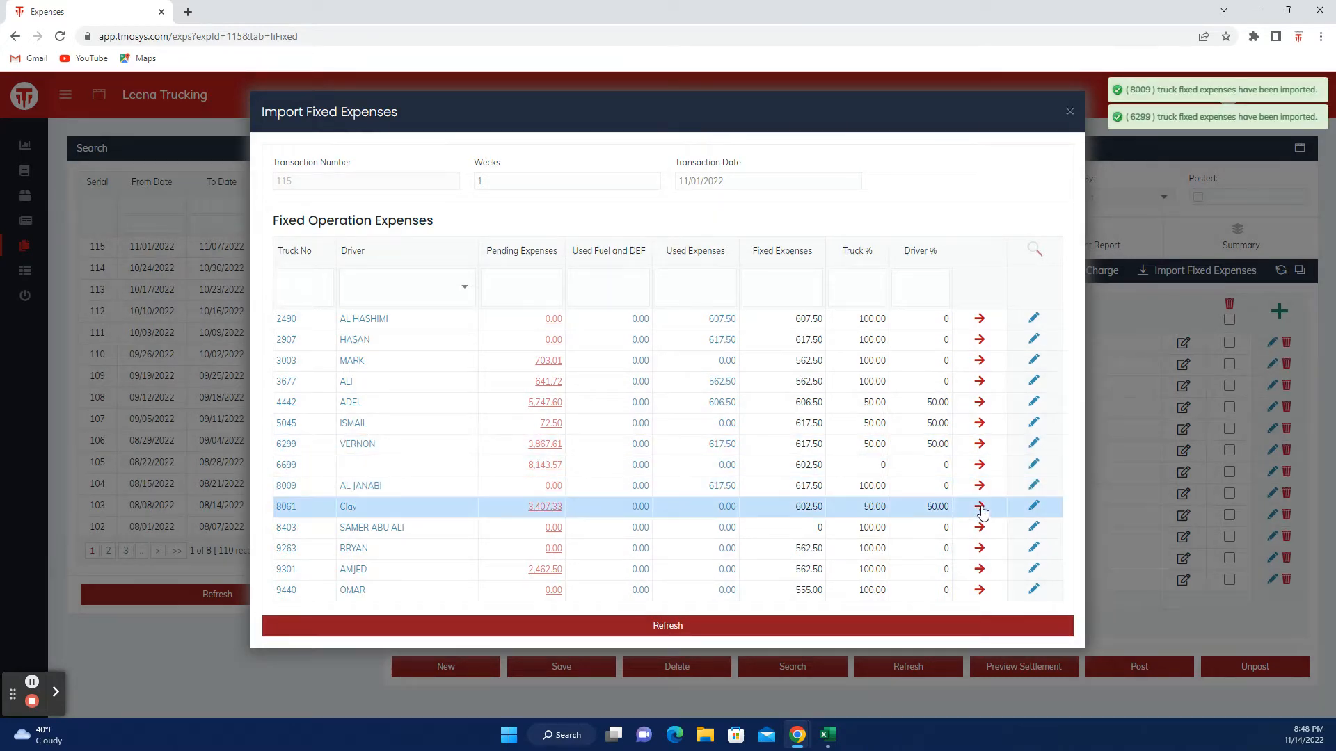
left_click(982, 507)
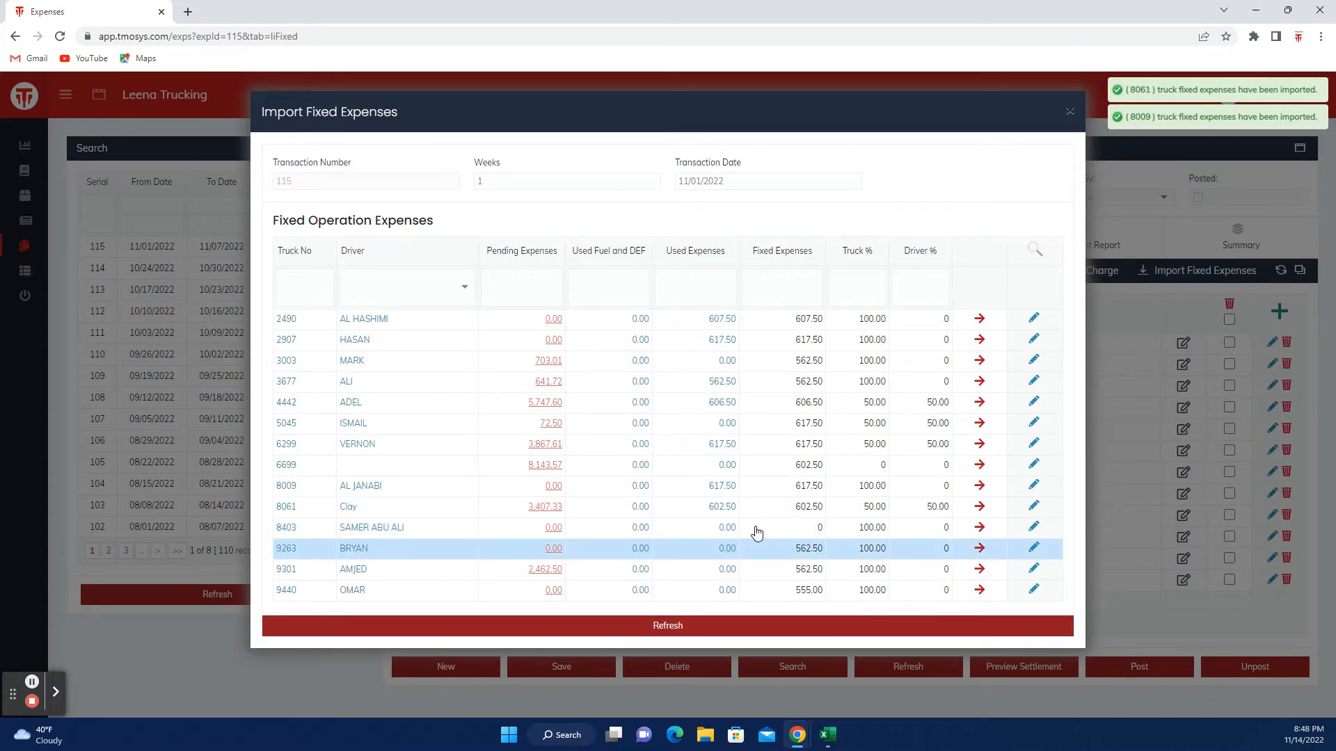
left_click(977, 572)
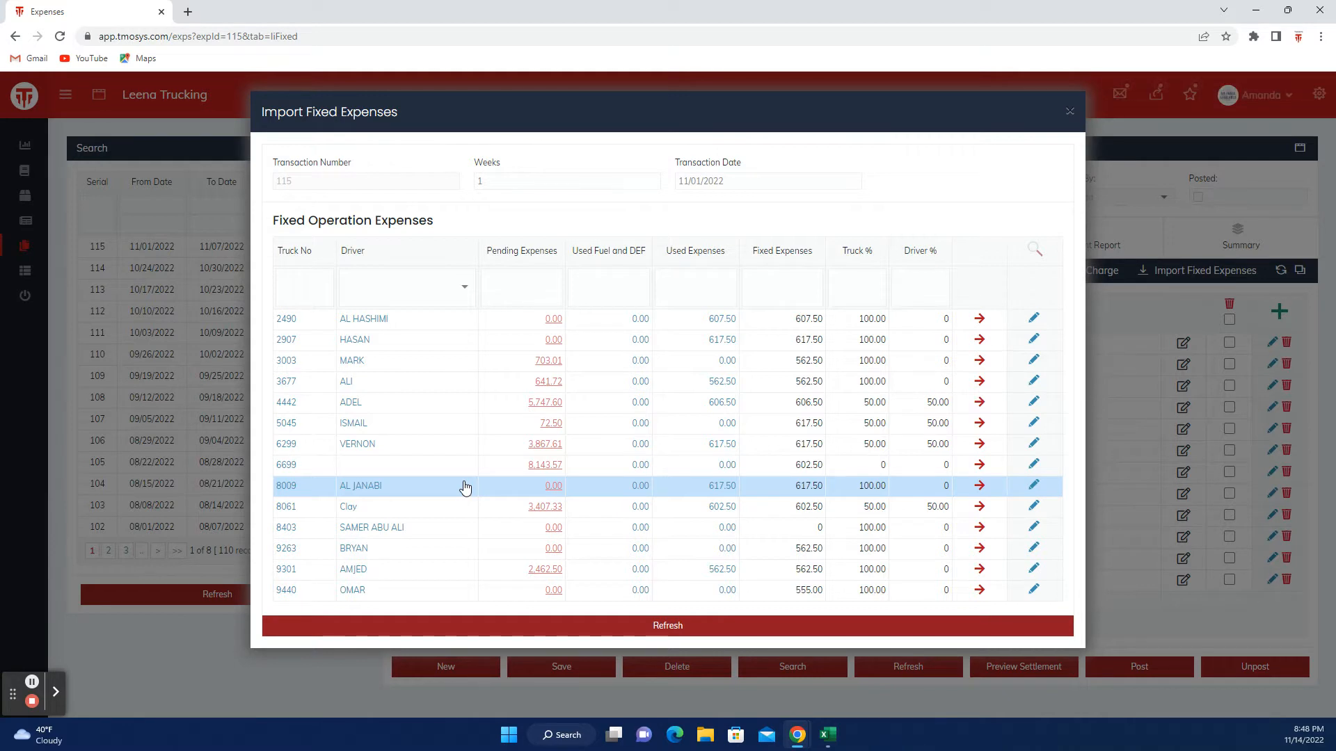
Step: Check truck 4442's pending expenses without importing them and save the settlement
left_click(544, 404)
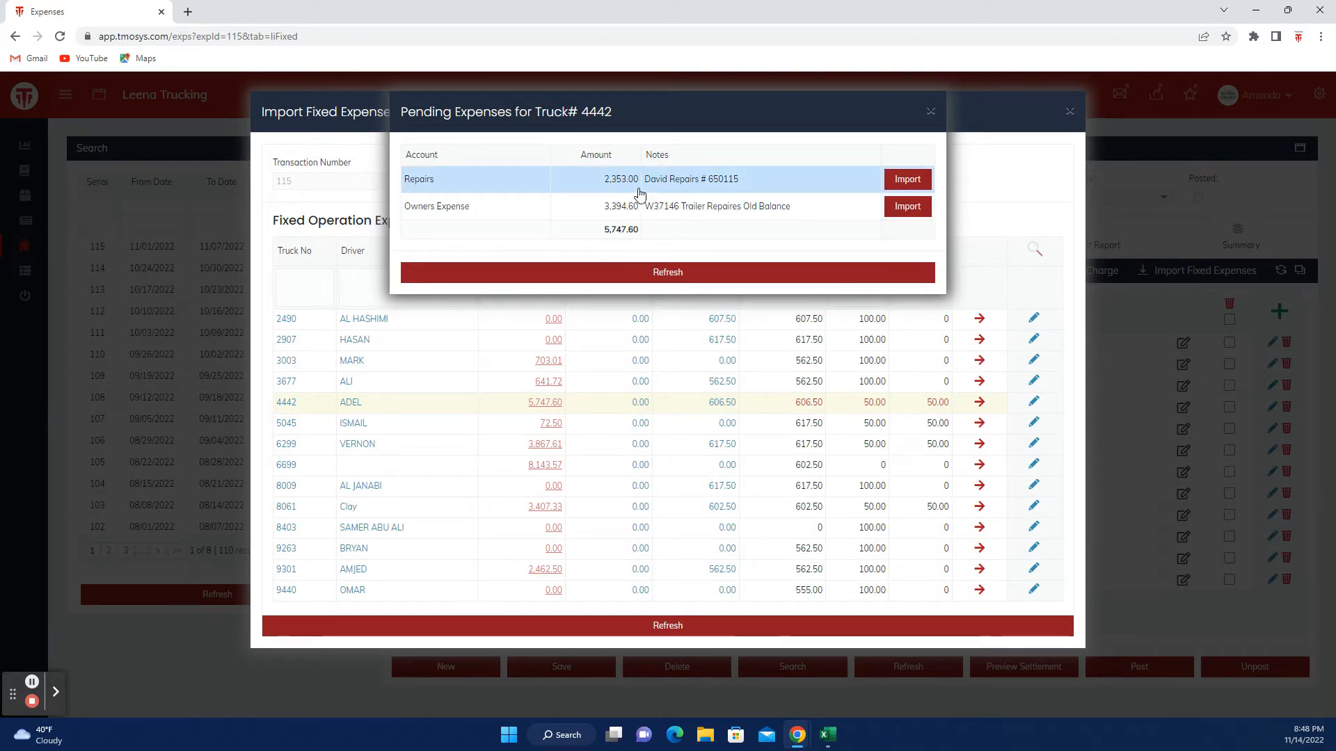
left_click(931, 114)
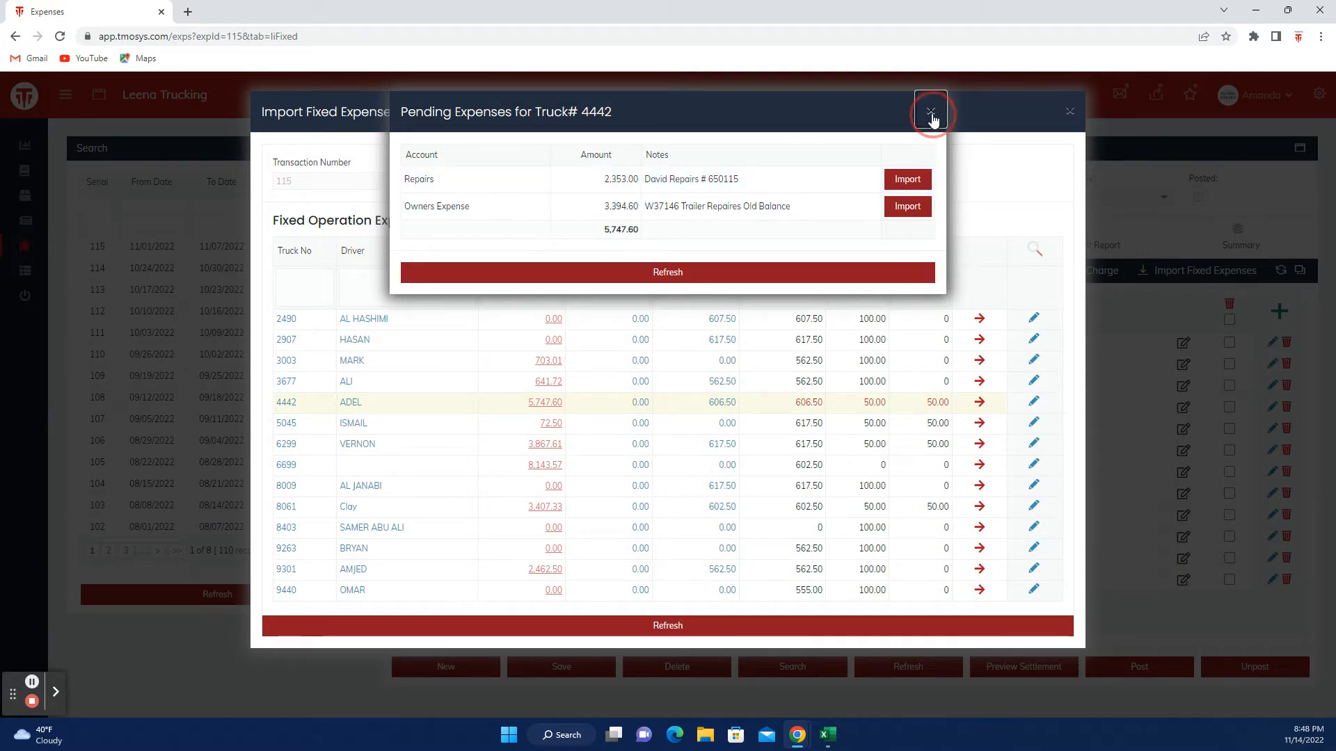
left_click(1076, 120)
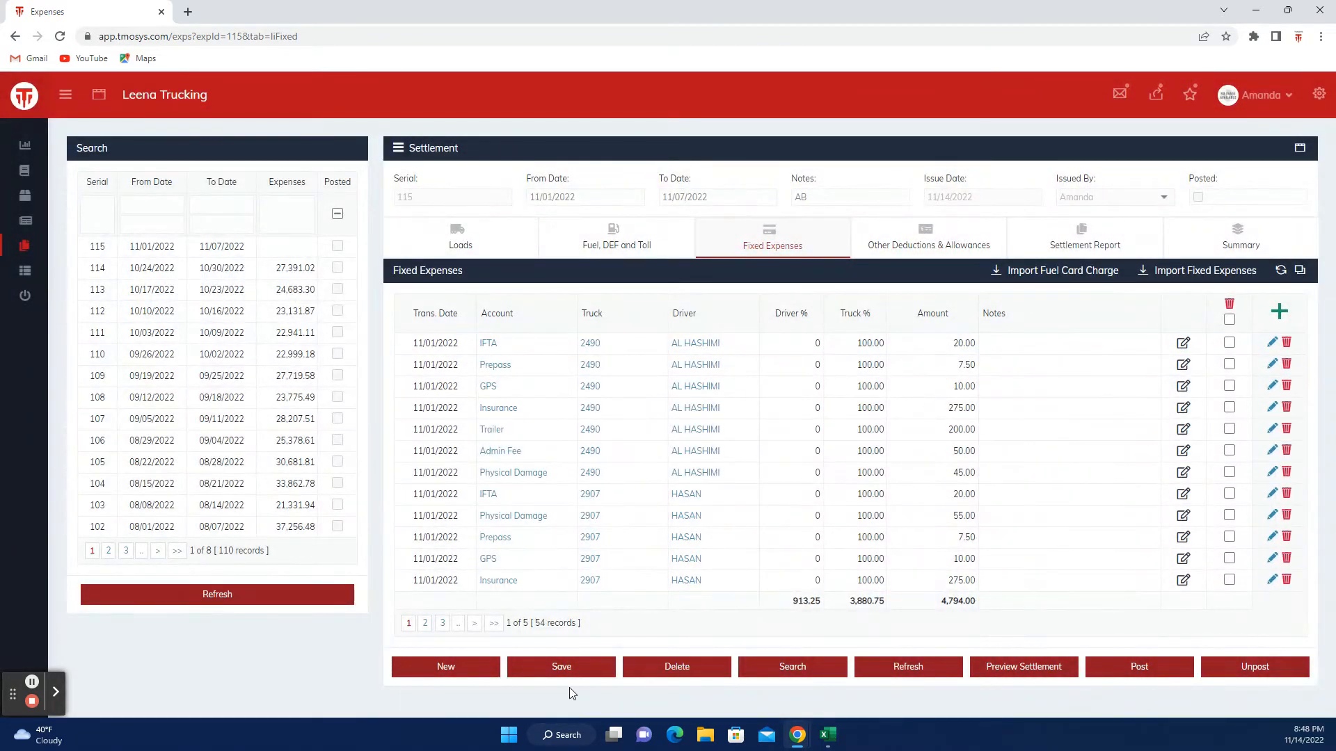
left_click(565, 667)
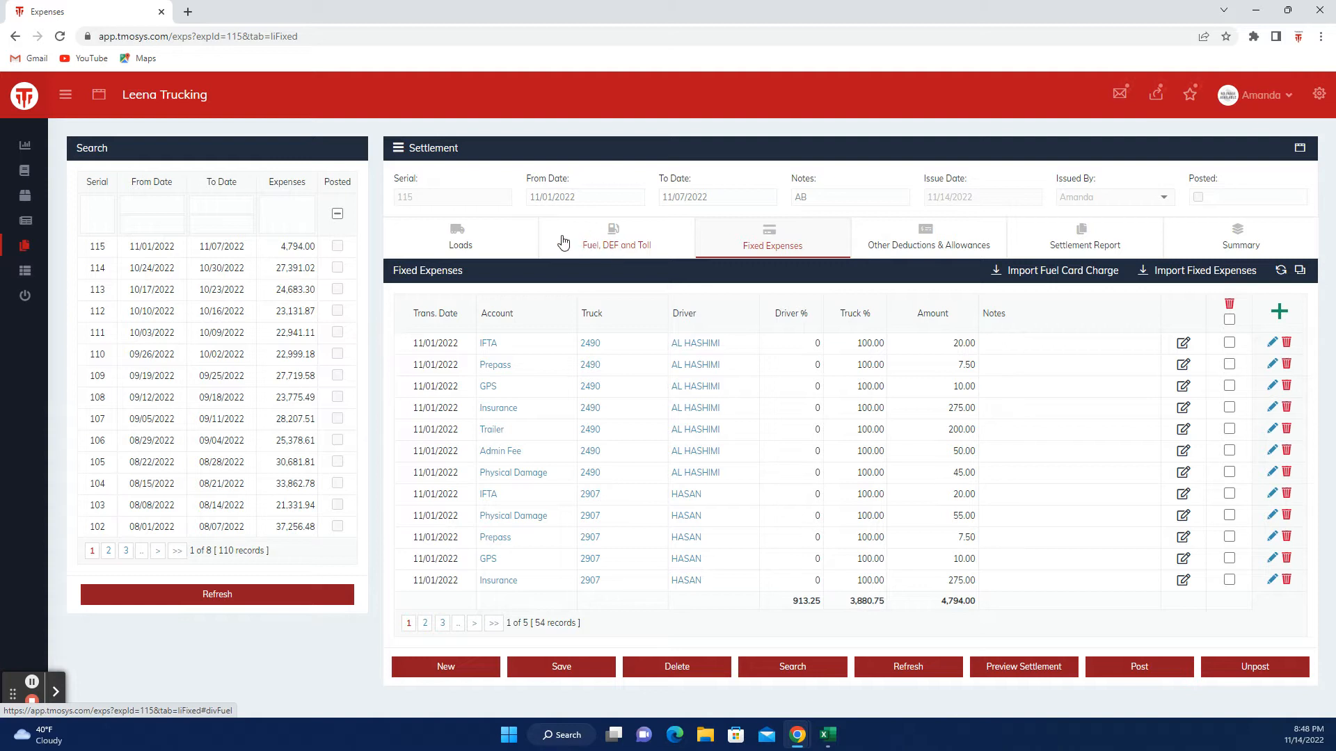
Step: Start a new fuel, DEF and toll expense line dated 11/01/2022 with account Tolls and truck 4442
left_click(645, 249)
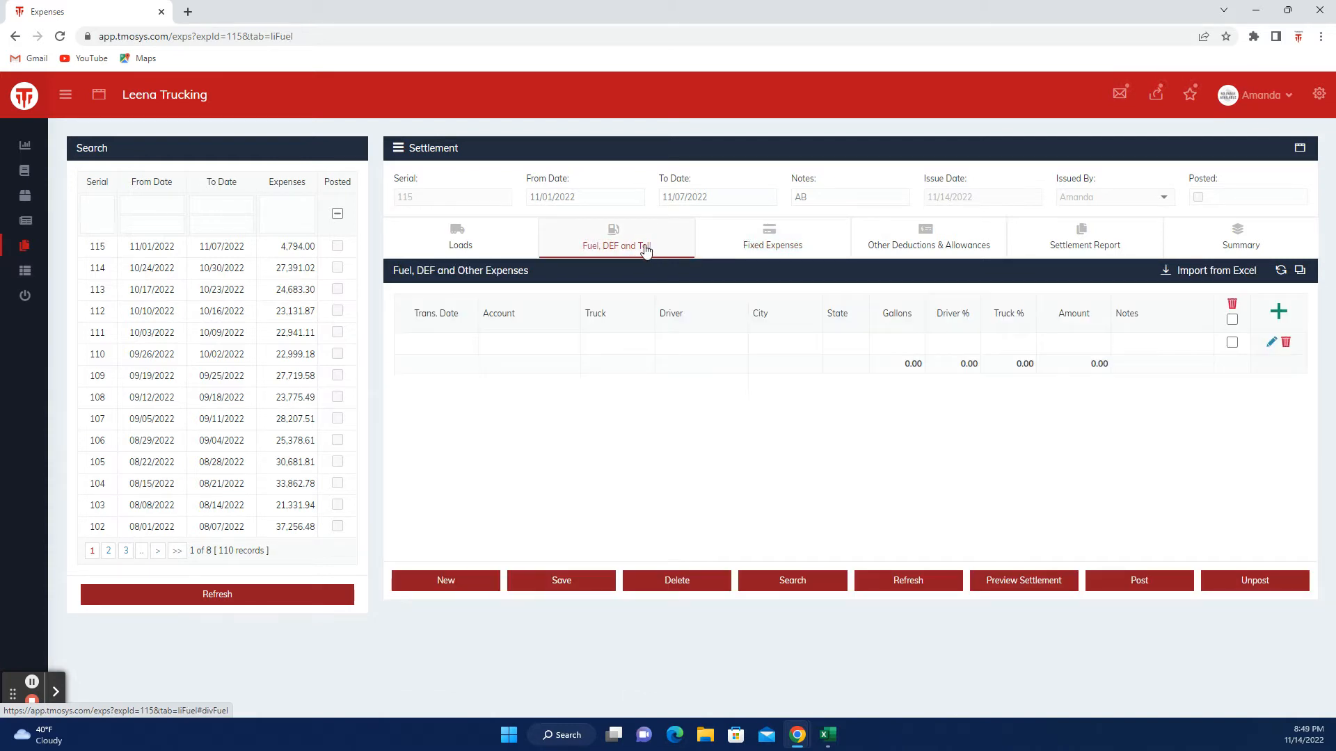
left_click(1279, 318)
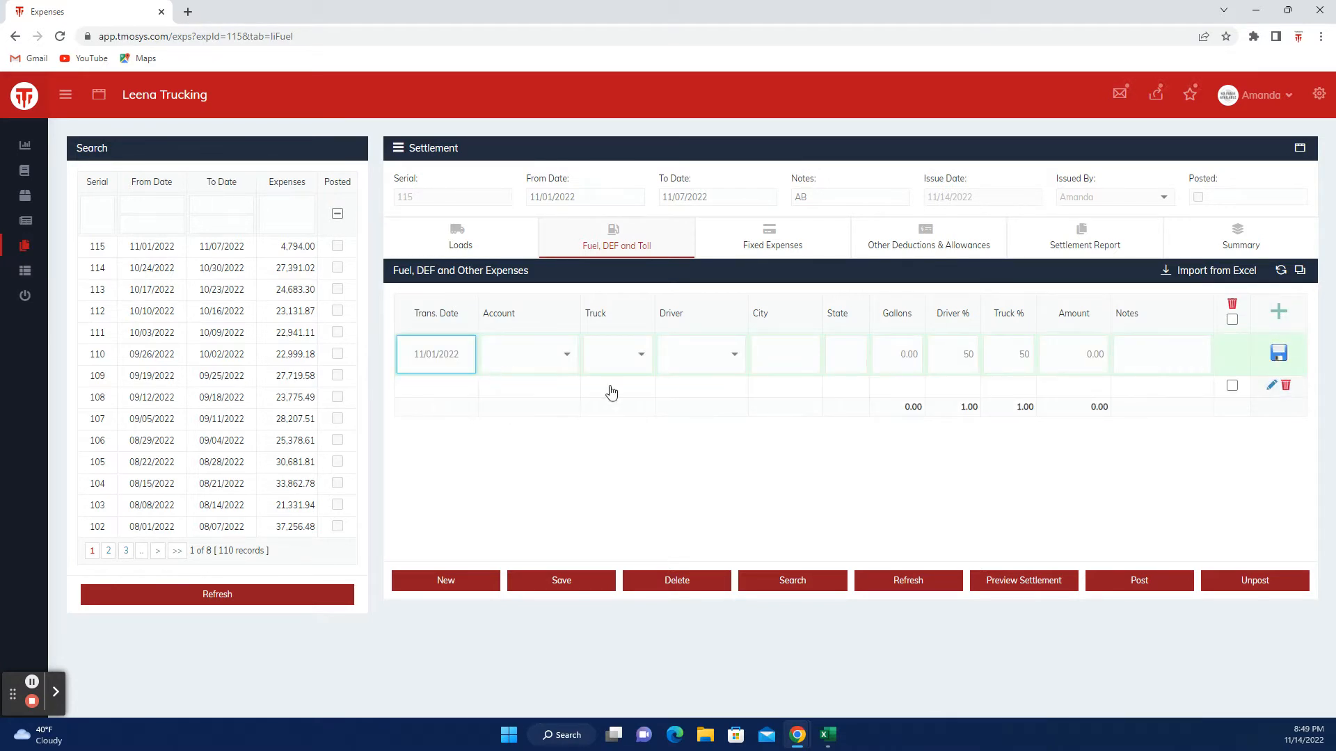
left_click(536, 359)
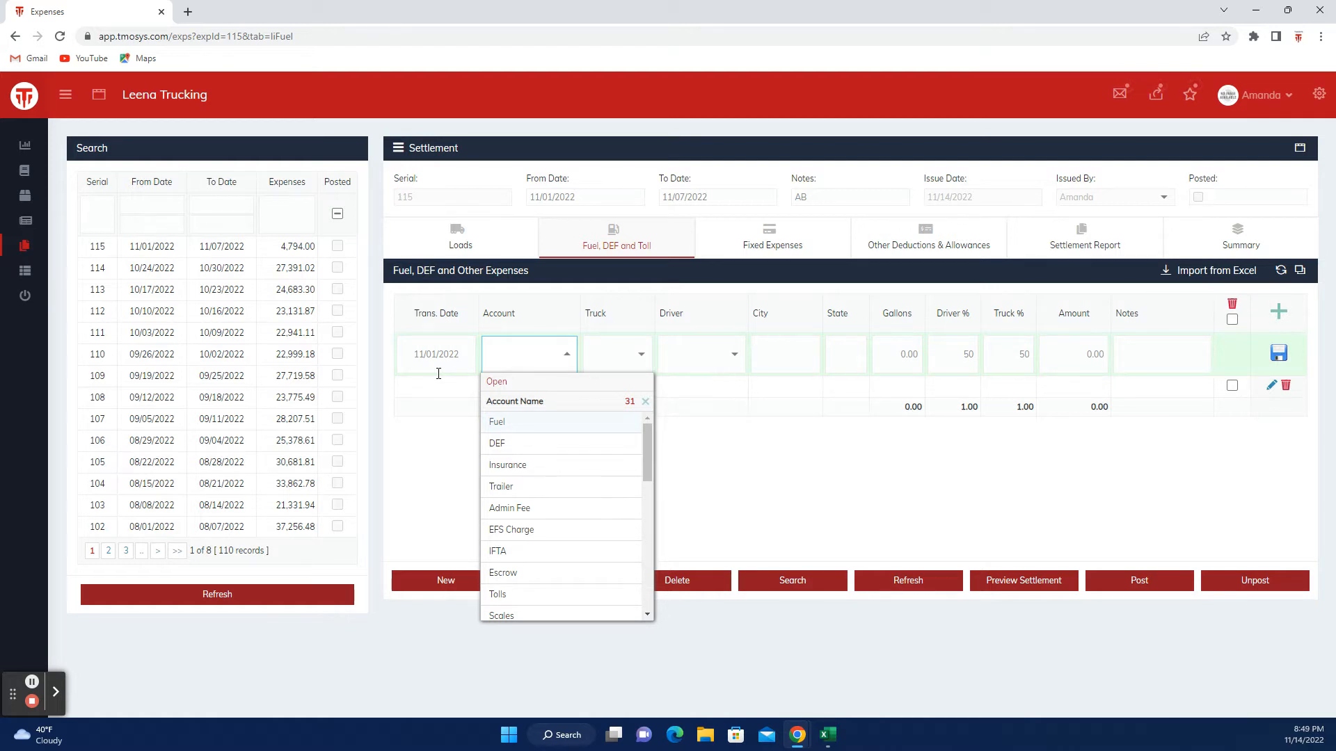
type("To")
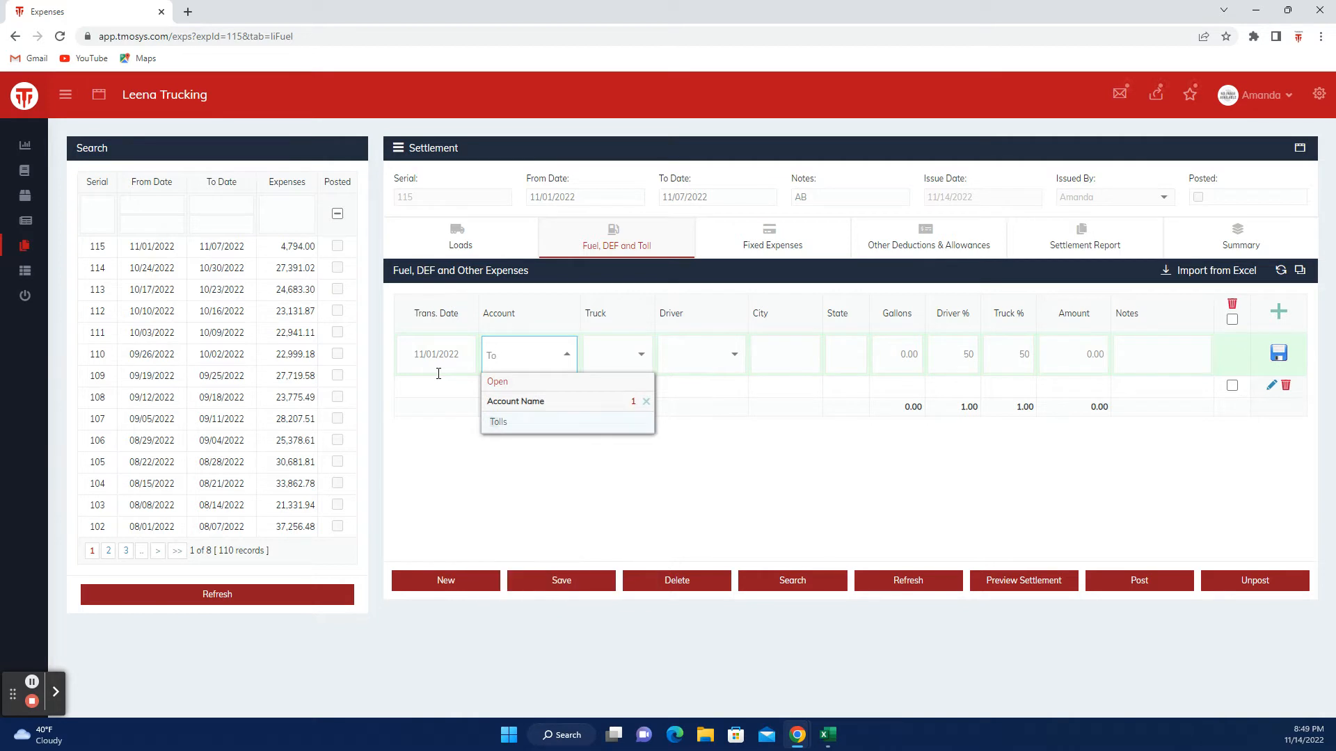
left_click(518, 421)
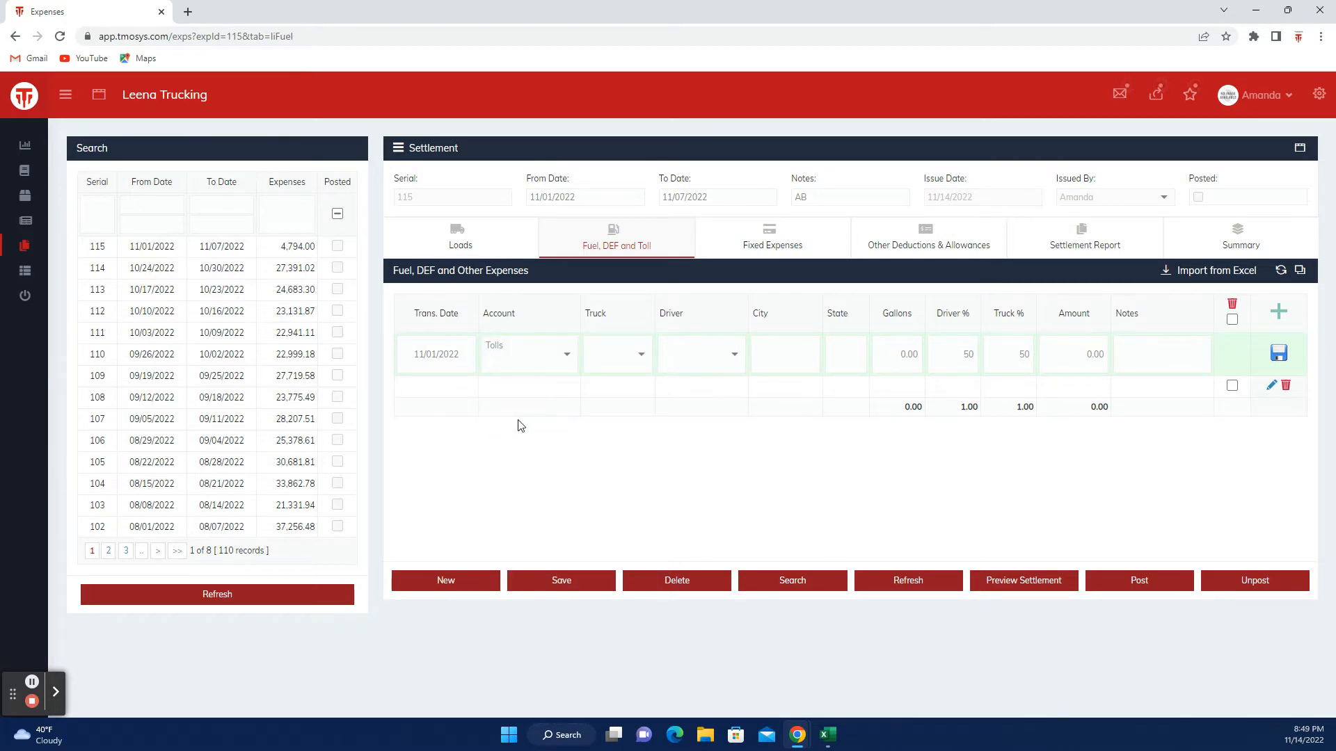
left_click(609, 361)
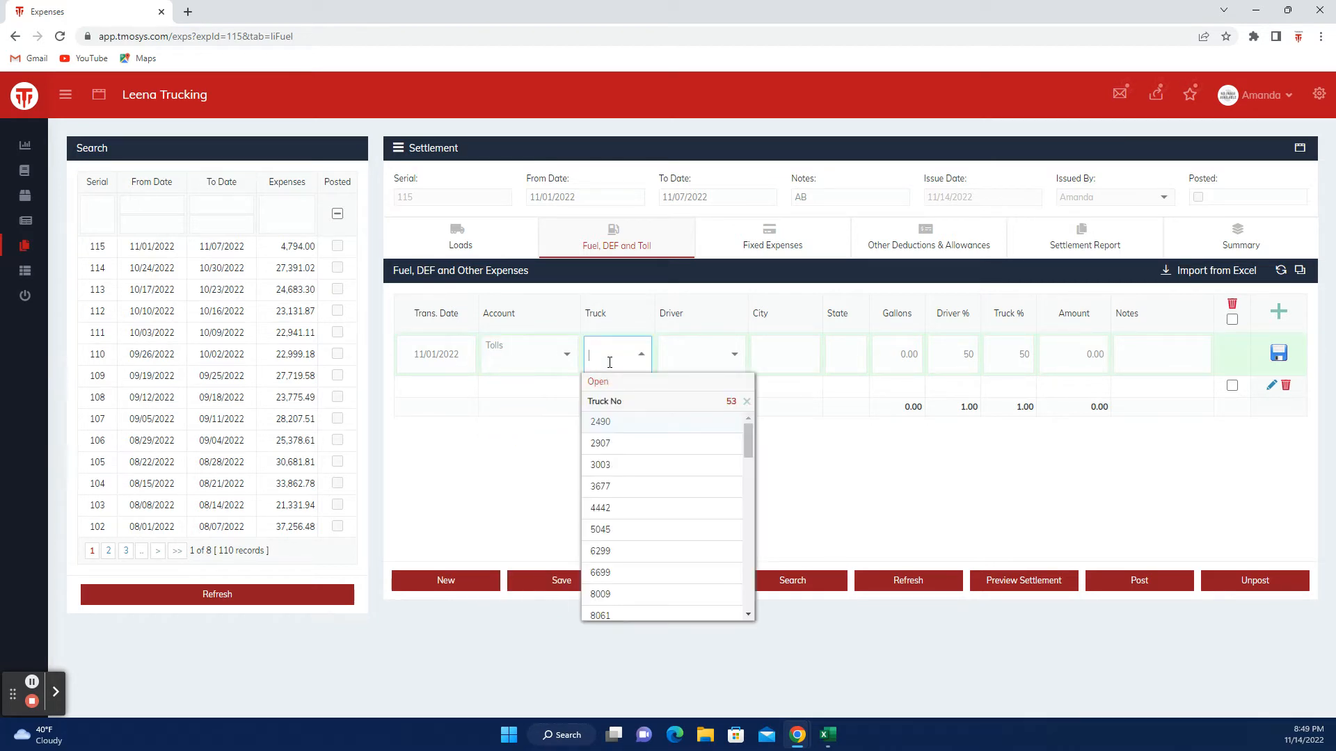
type("4442")
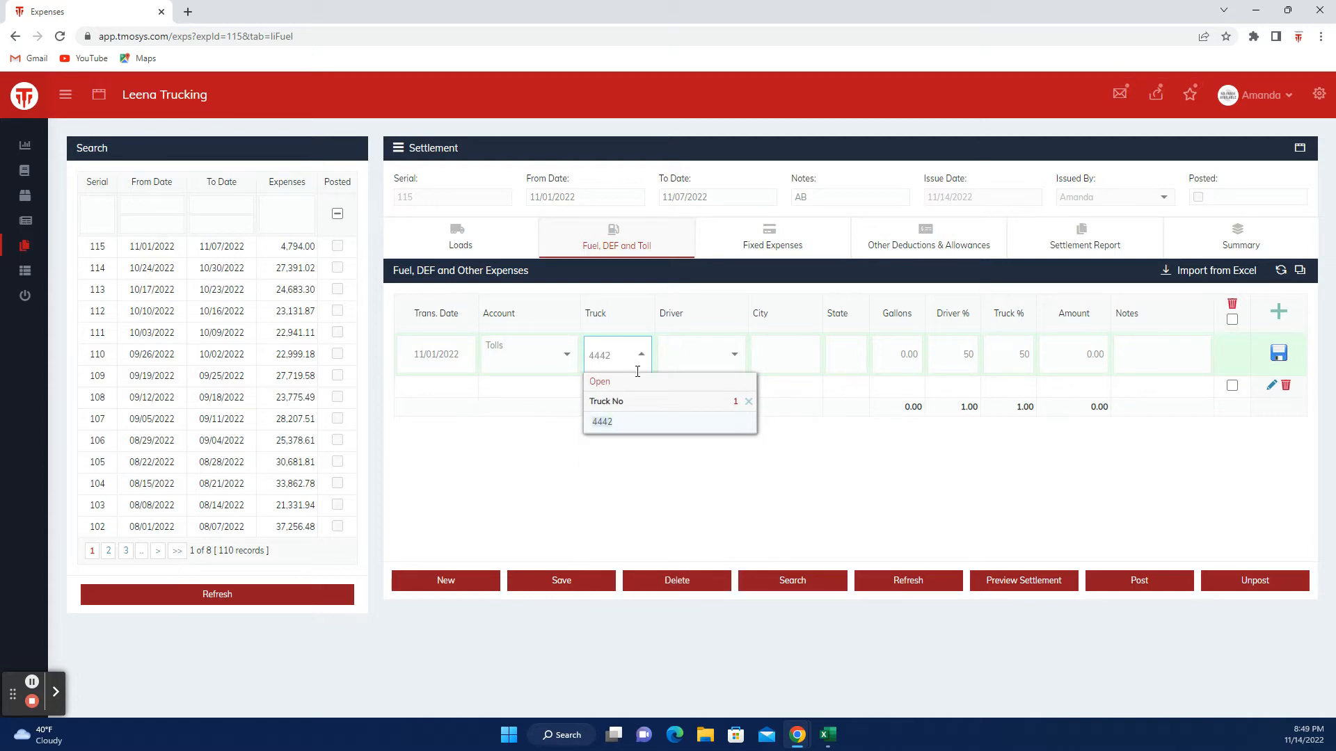
left_click(612, 422)
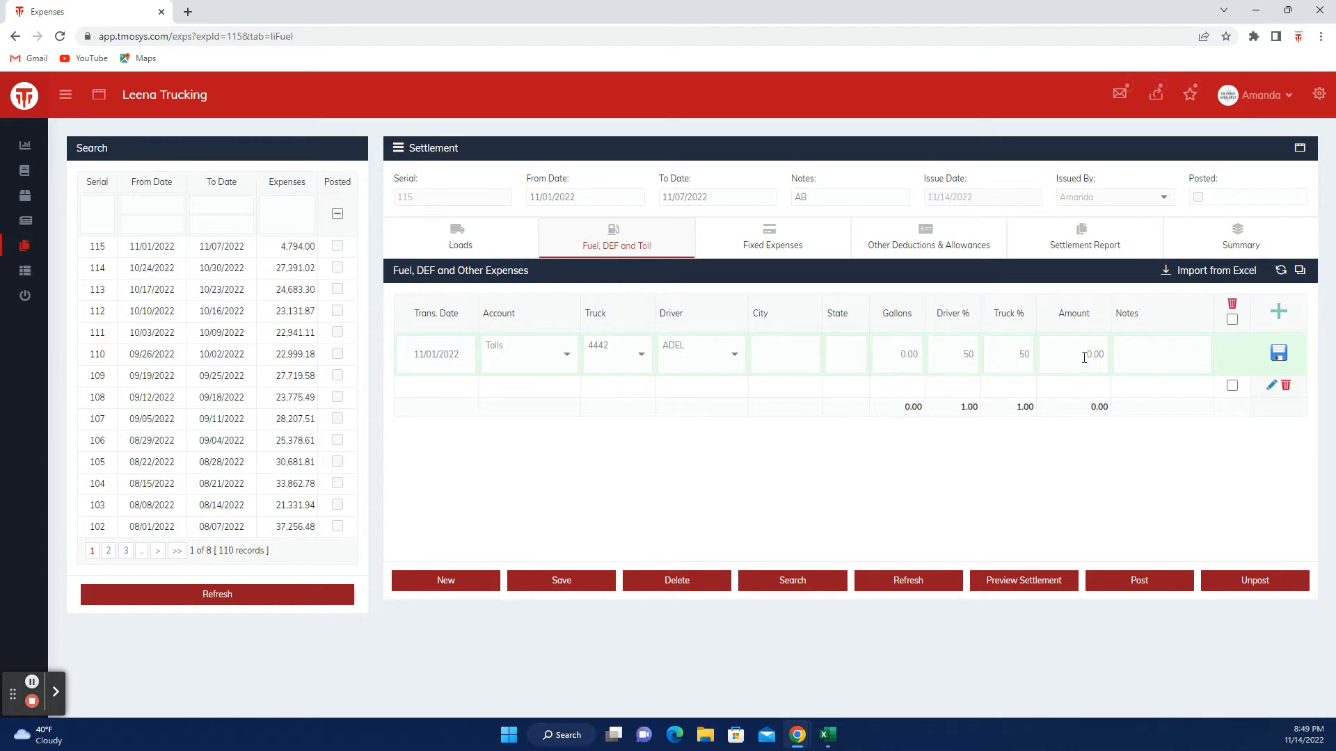
Step: Set the toll line's driver share to 0% so that the truck share is 100%
left_click(956, 360)
type("00")
key("Tab")
left_click(978, 356)
type("0")
left_click(999, 357)
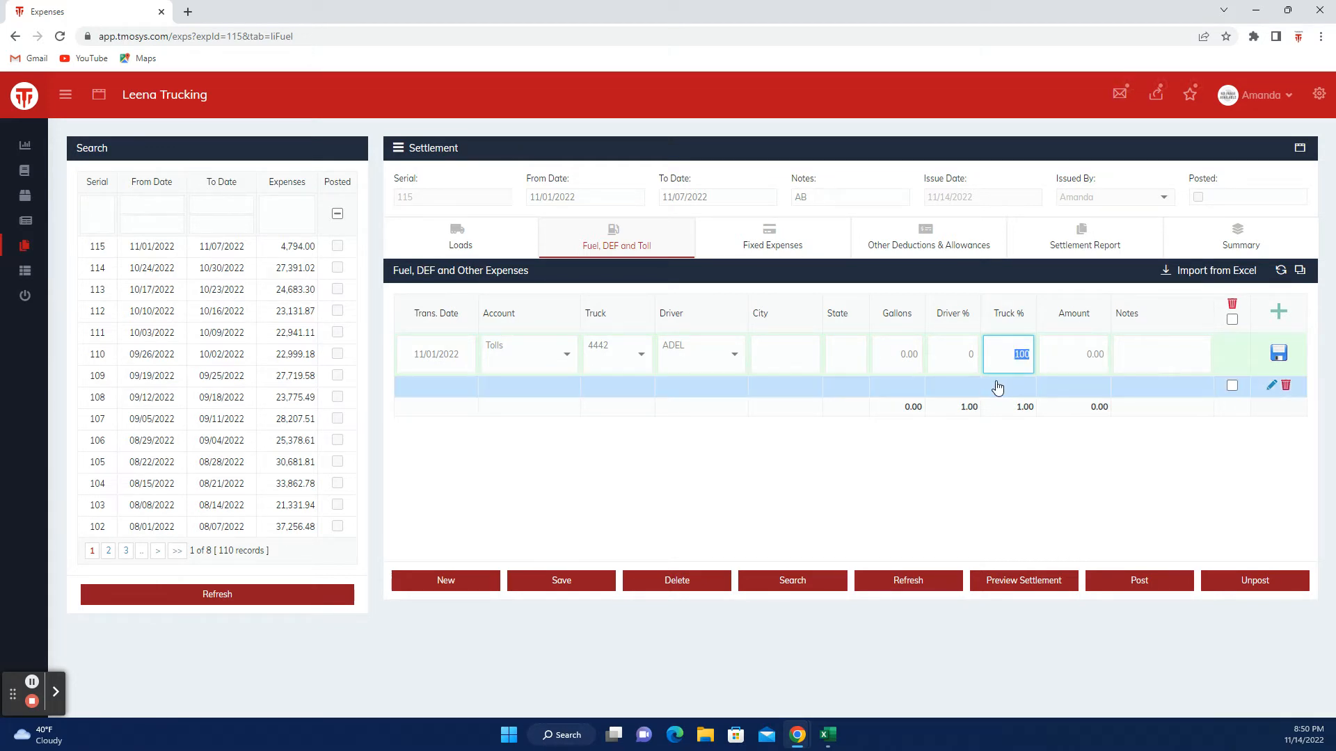
Step: Set the toll line's driver share to 50% and amount to 25.00, add the note "9/18/2022 PA", and save the line
left_click(963, 356)
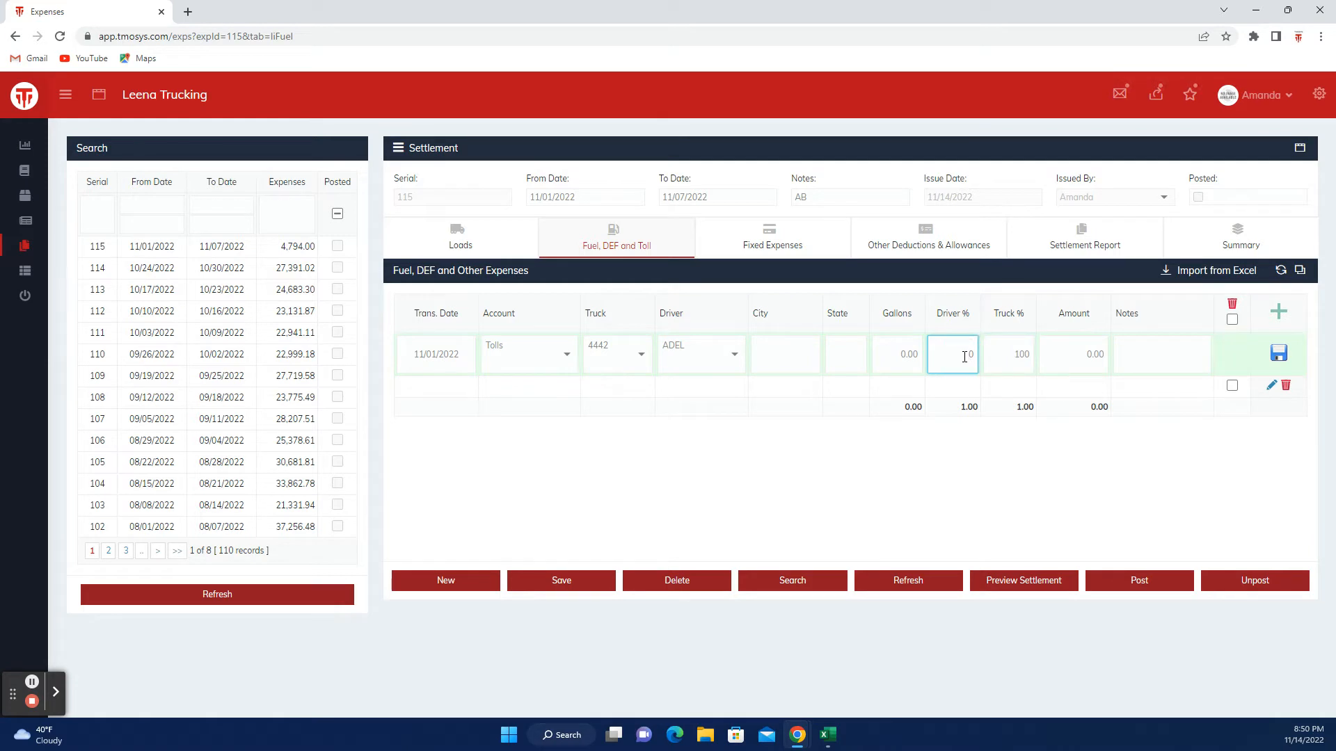
type("50")
key("Tab")
left_click(1070, 356)
key("Tab")
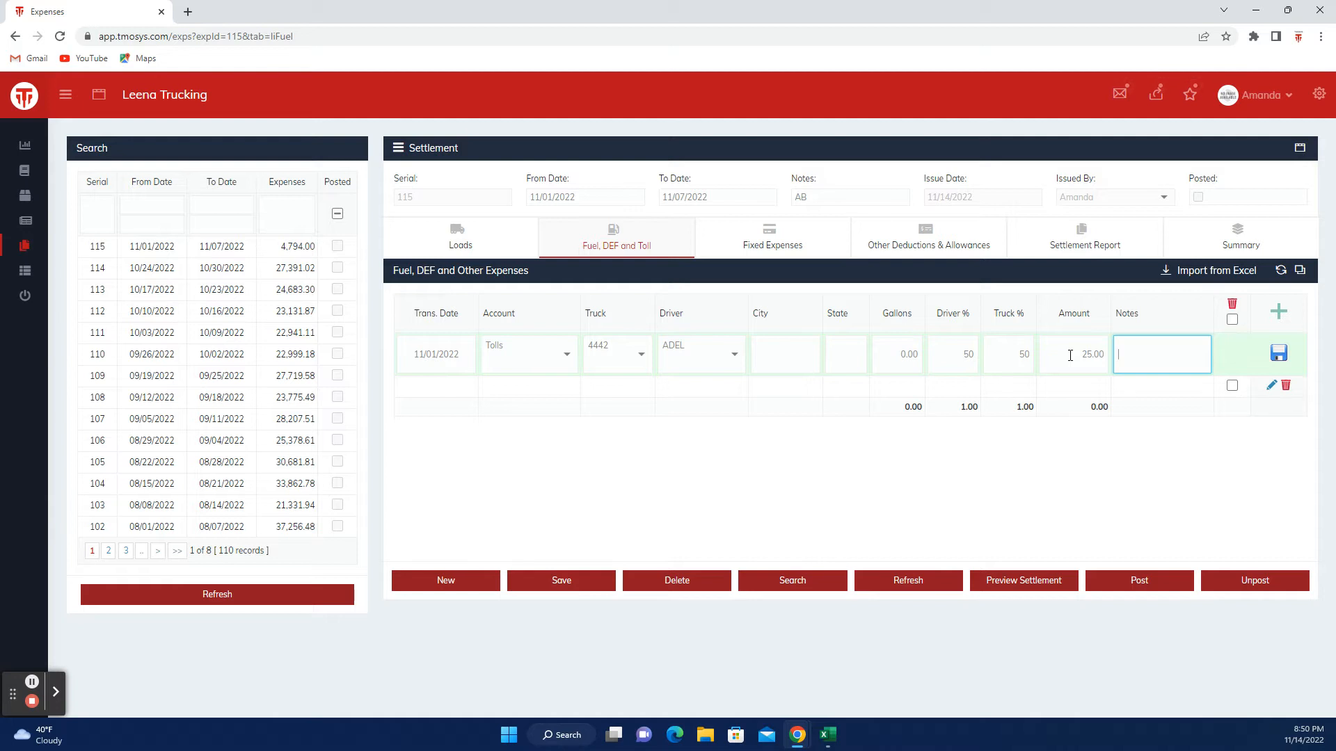
type("8/2022")
type("PA")
left_click(1267, 355)
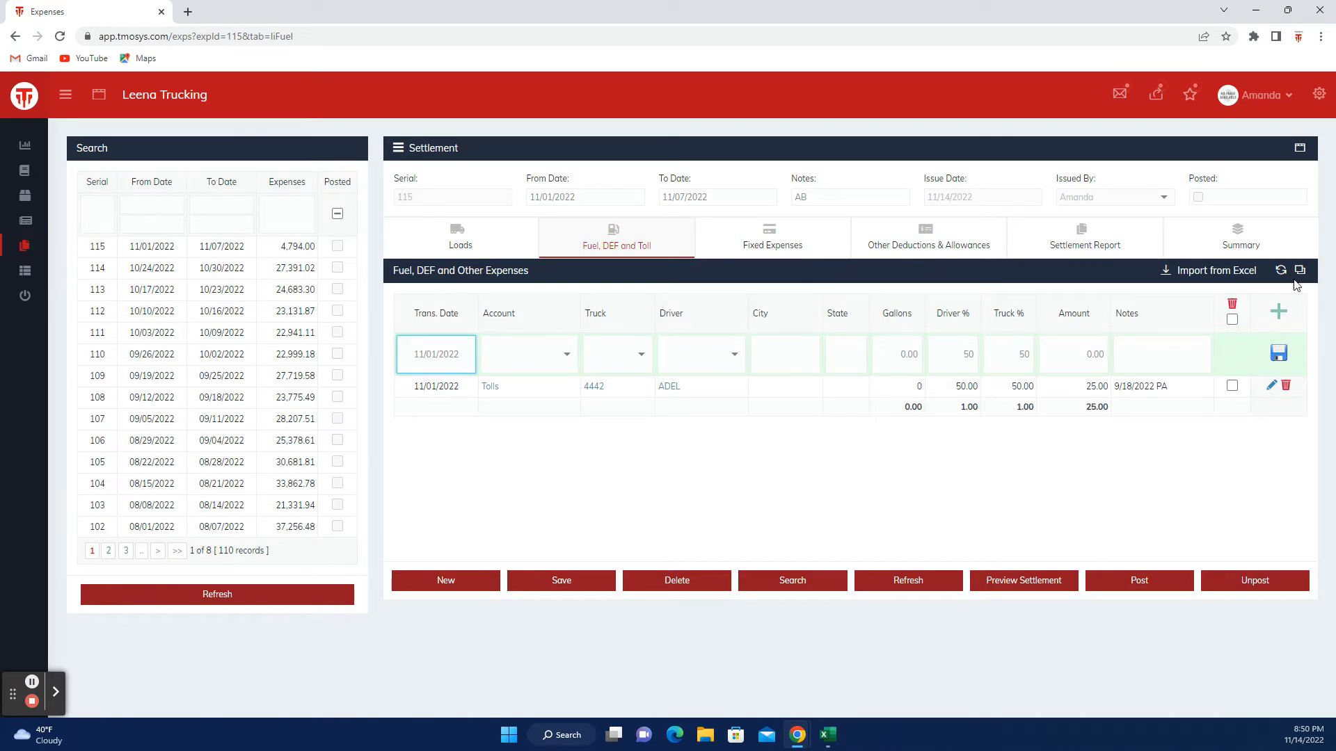
Step: View the Excel import window for fuel expenses, close it, and switch to the Excel workbook "Fuel WE NOV 01 2022"
left_click(1166, 275)
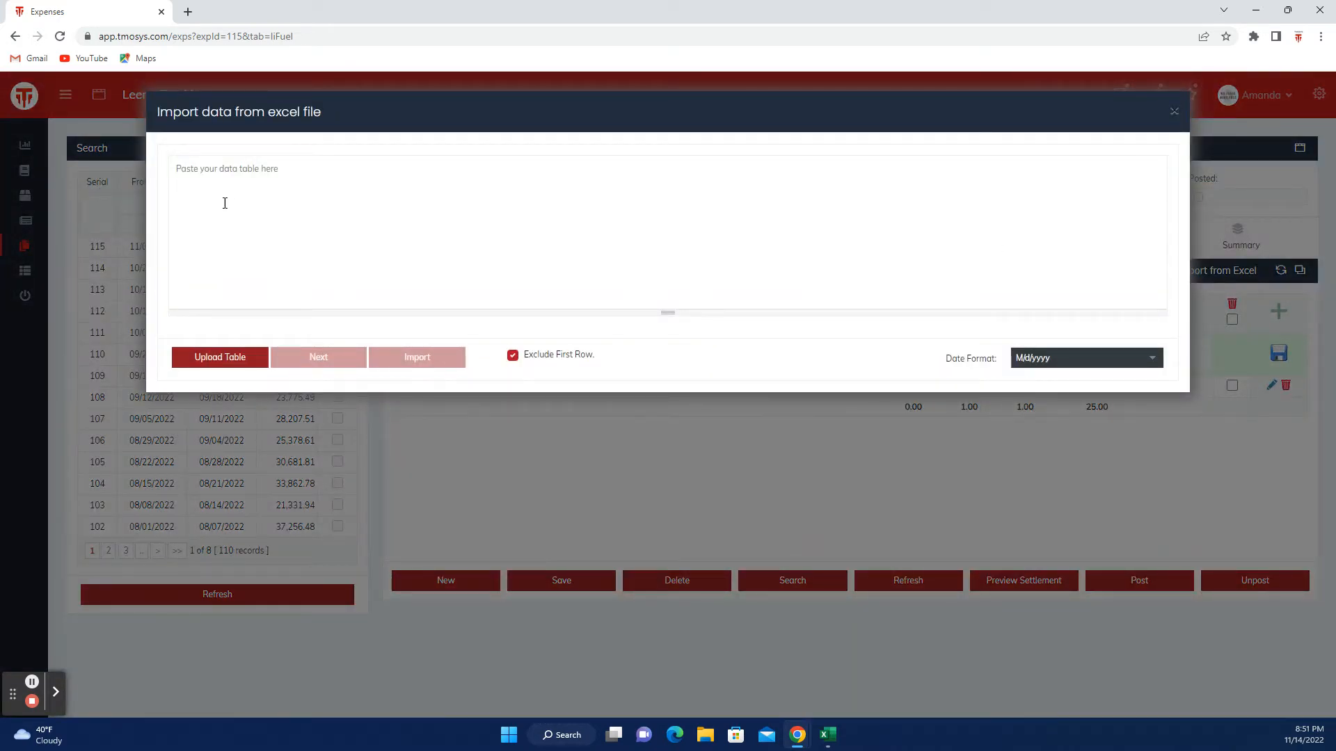
left_click(1173, 112)
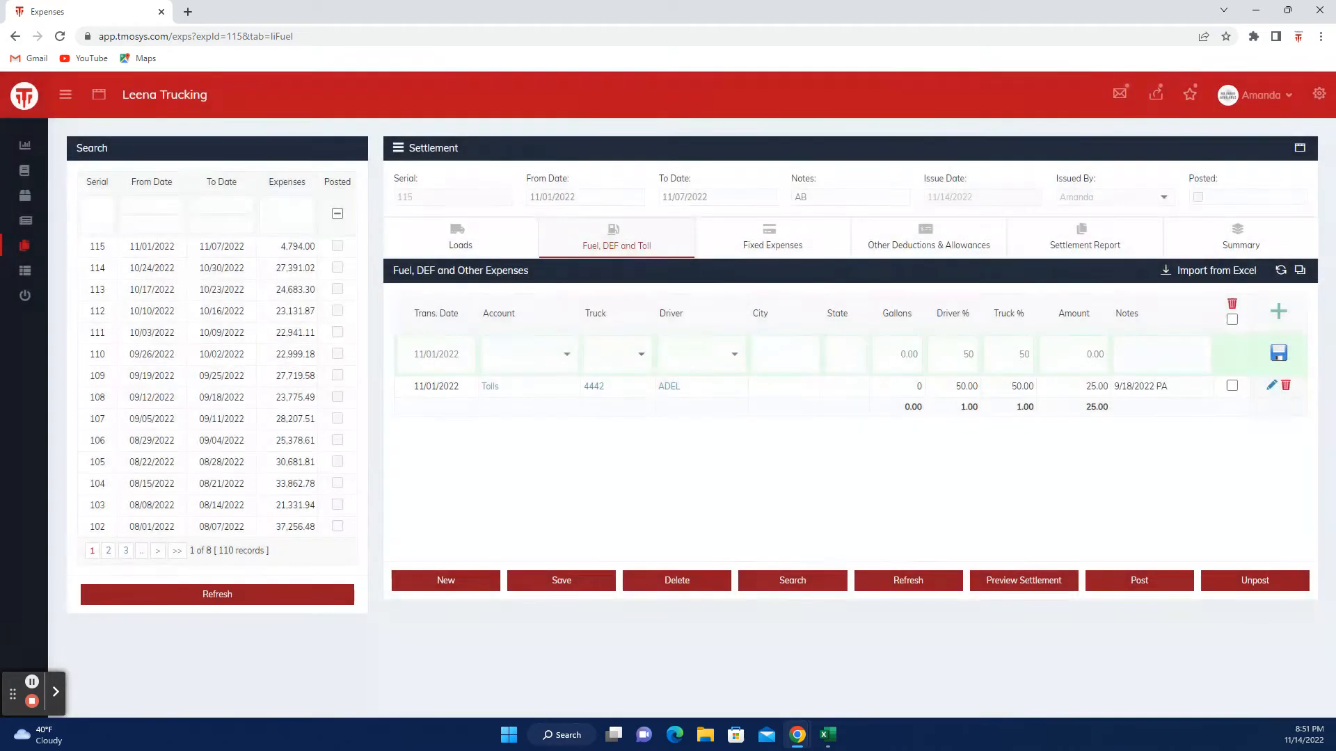
left_click_drag(1335, 104, 725, 176)
scroll(435, 491, "up", 10)
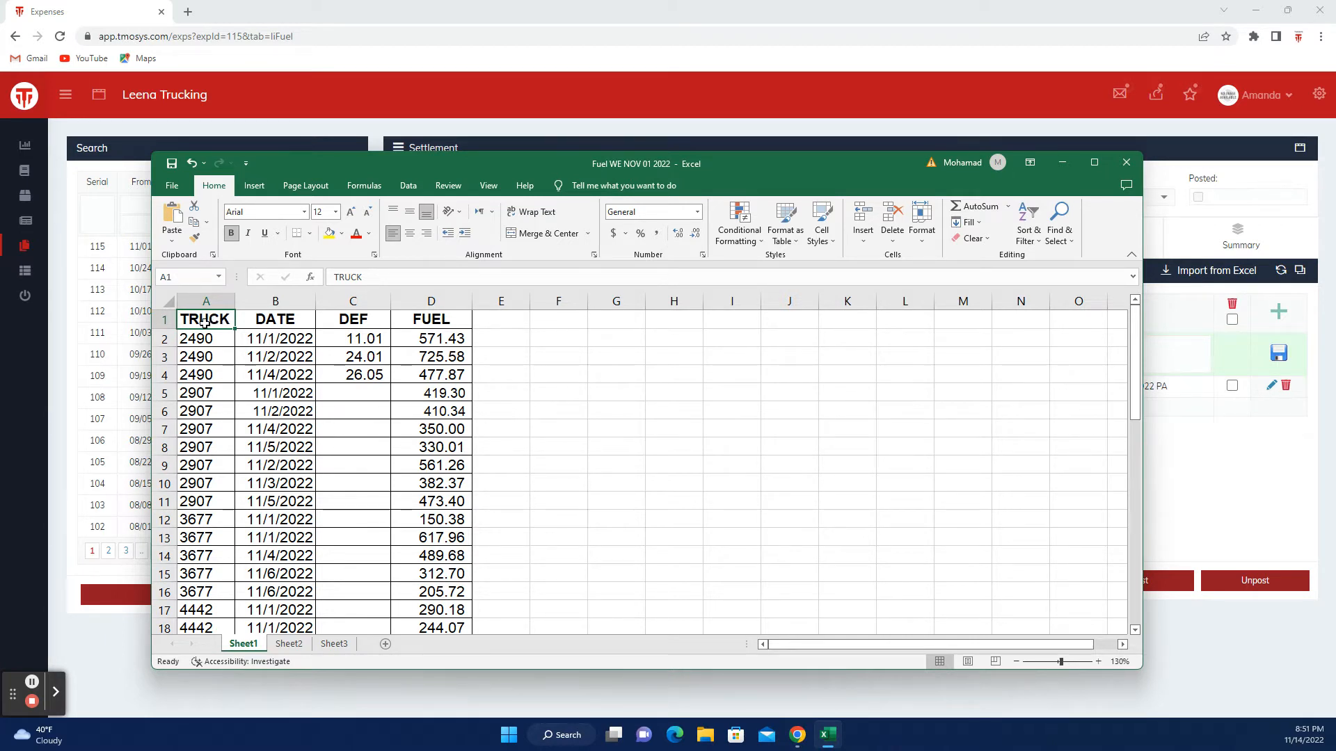
Step: Examine the header row and the DEF and FUEL columns of the fuel sheet
left_click(164, 320)
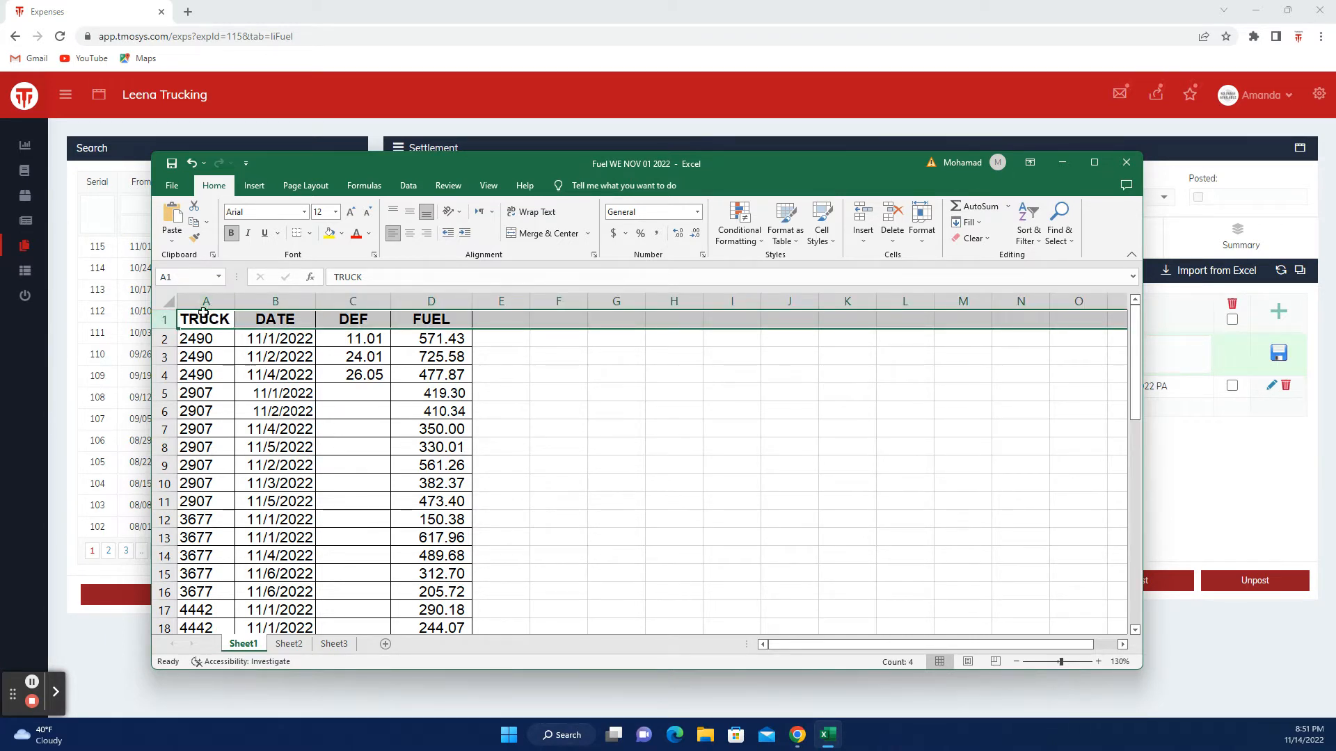
left_click(252, 318)
left_click(350, 301)
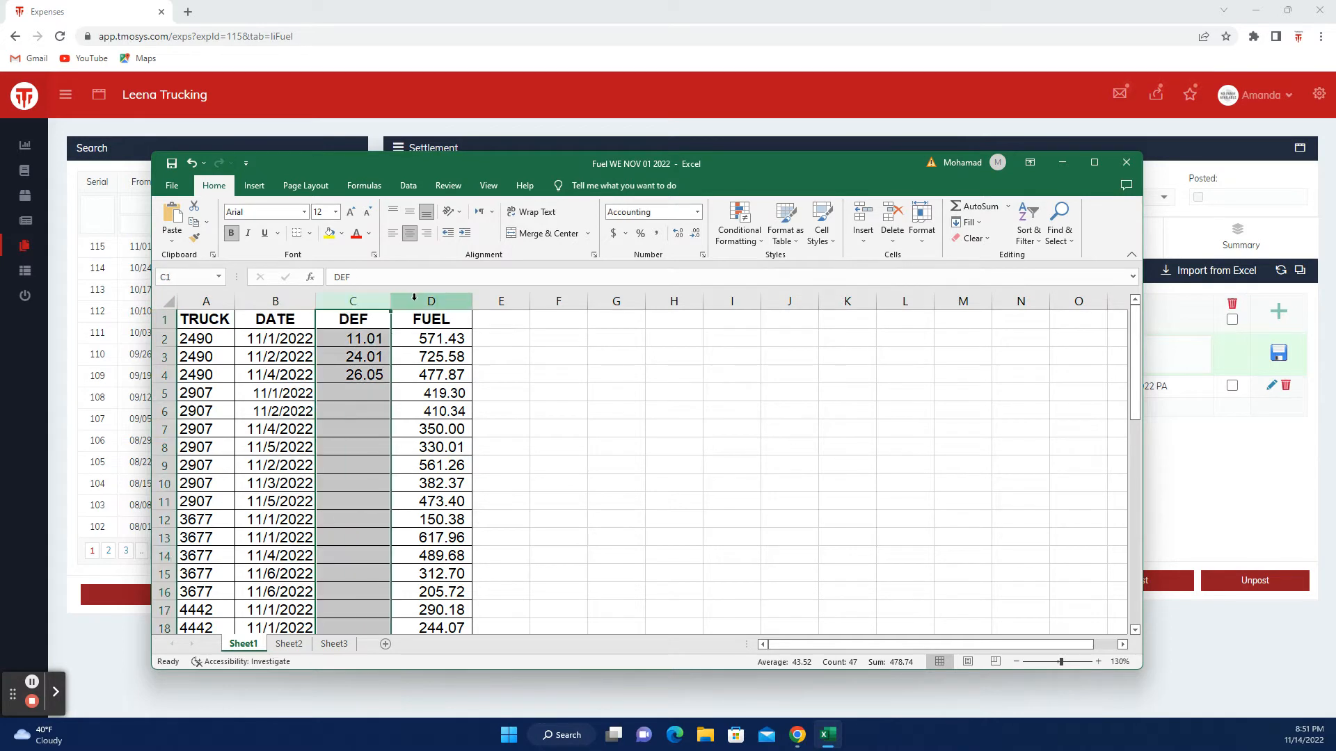
left_click(416, 300)
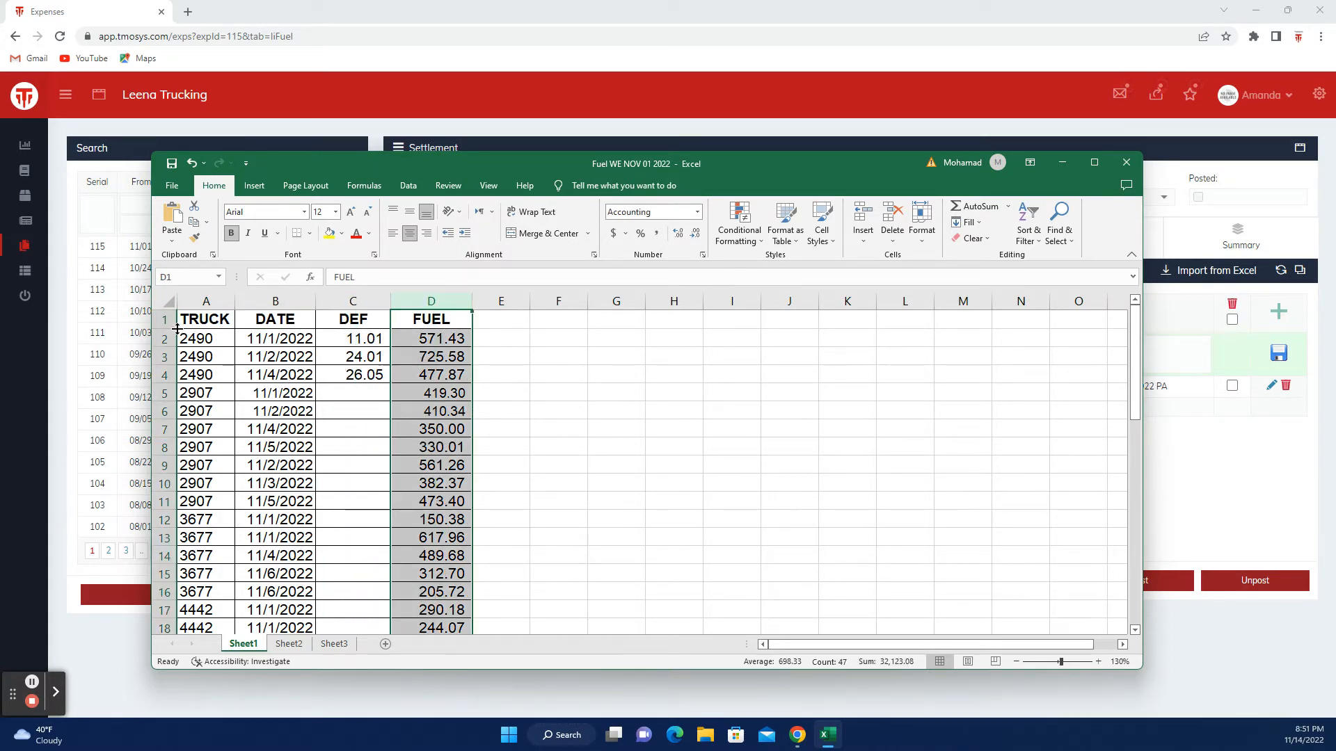
left_click(356, 397)
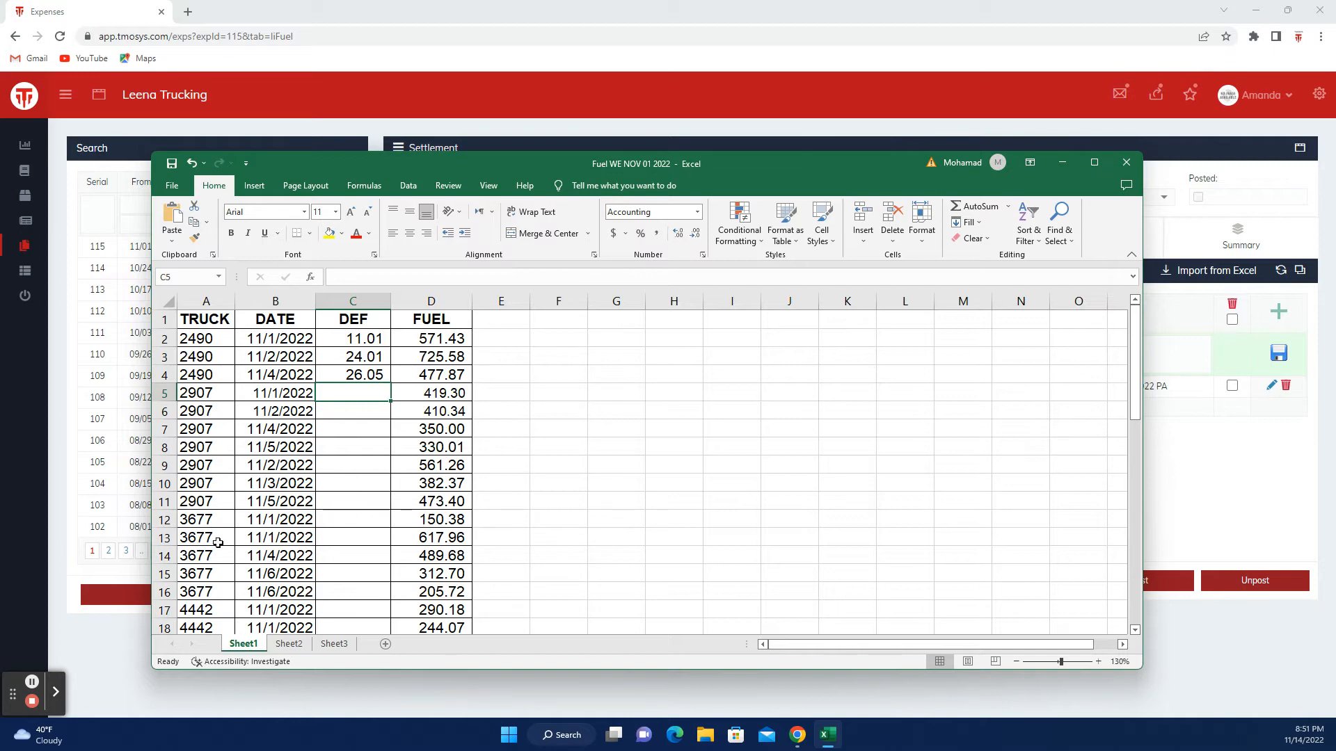
Step: Insert an empty row above row 4 of the fuel sheet and delete it again
left_click(161, 376)
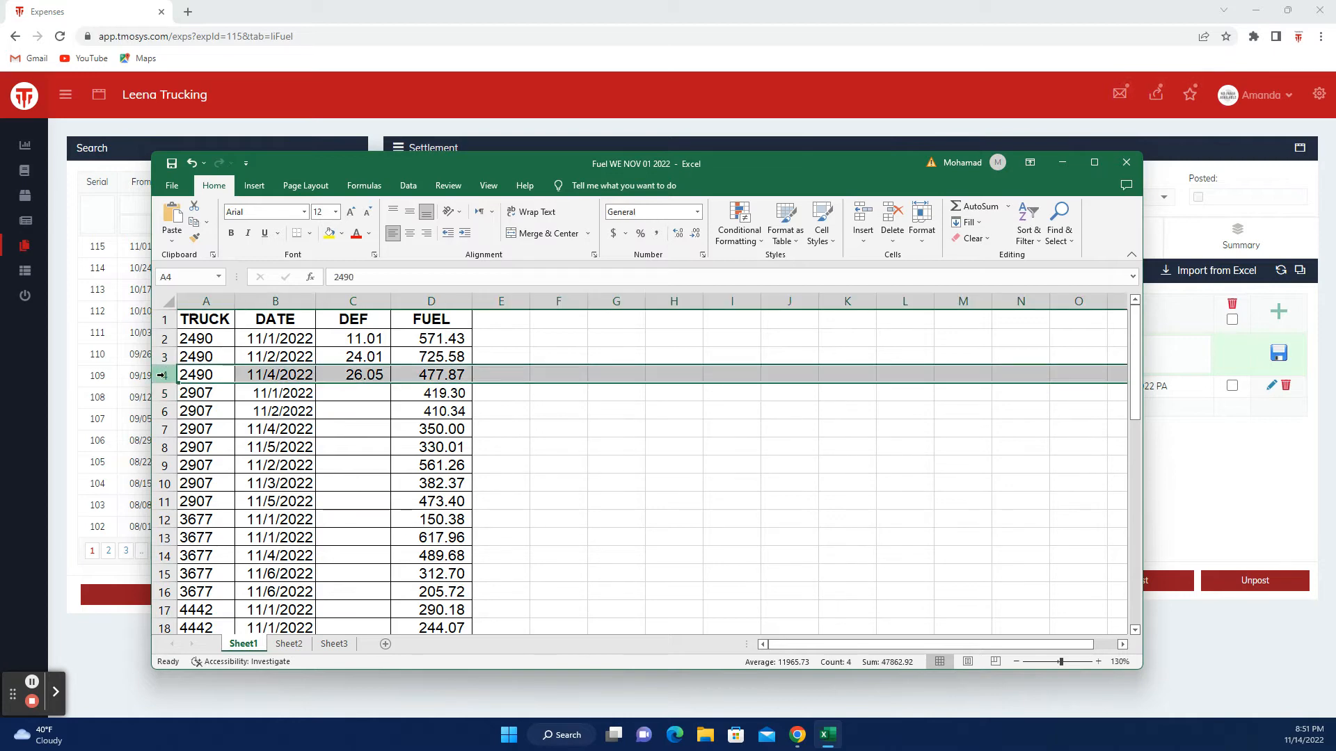
right_click(162, 375)
left_click(215, 501)
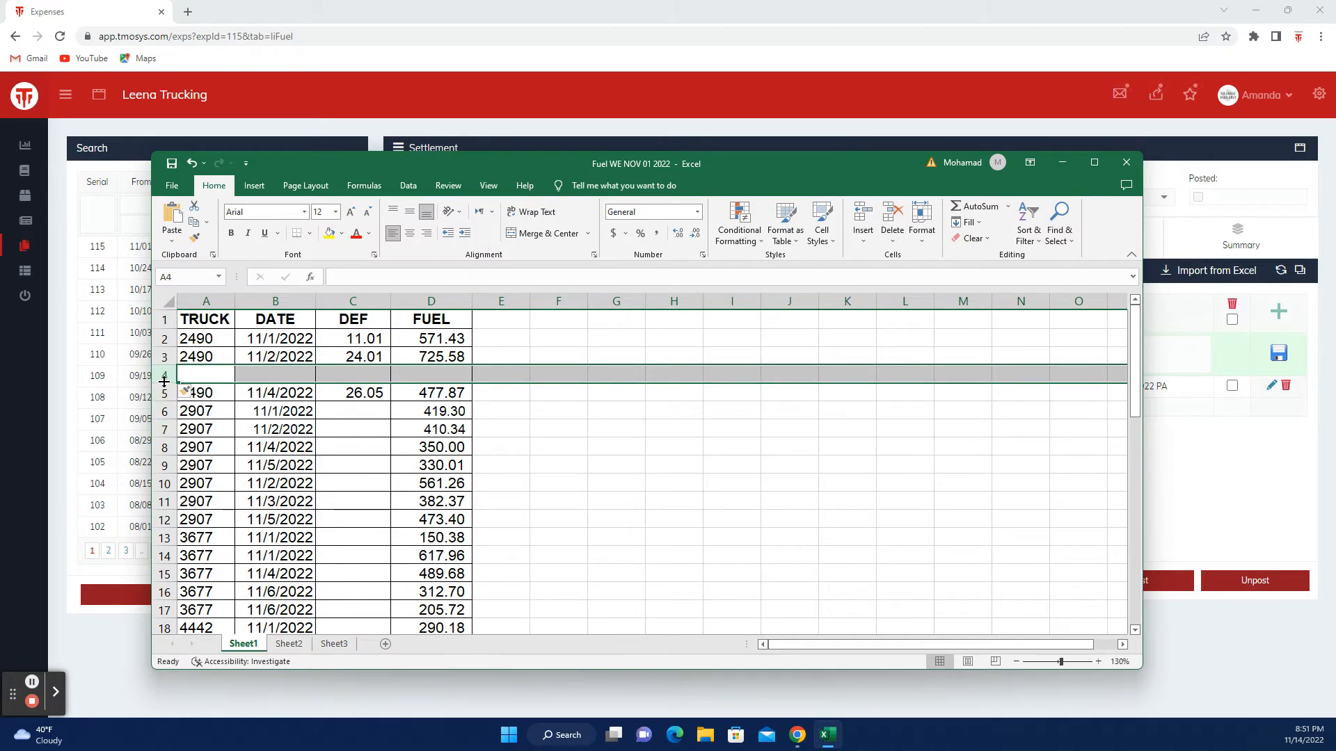
right_click(166, 376)
left_click(219, 516)
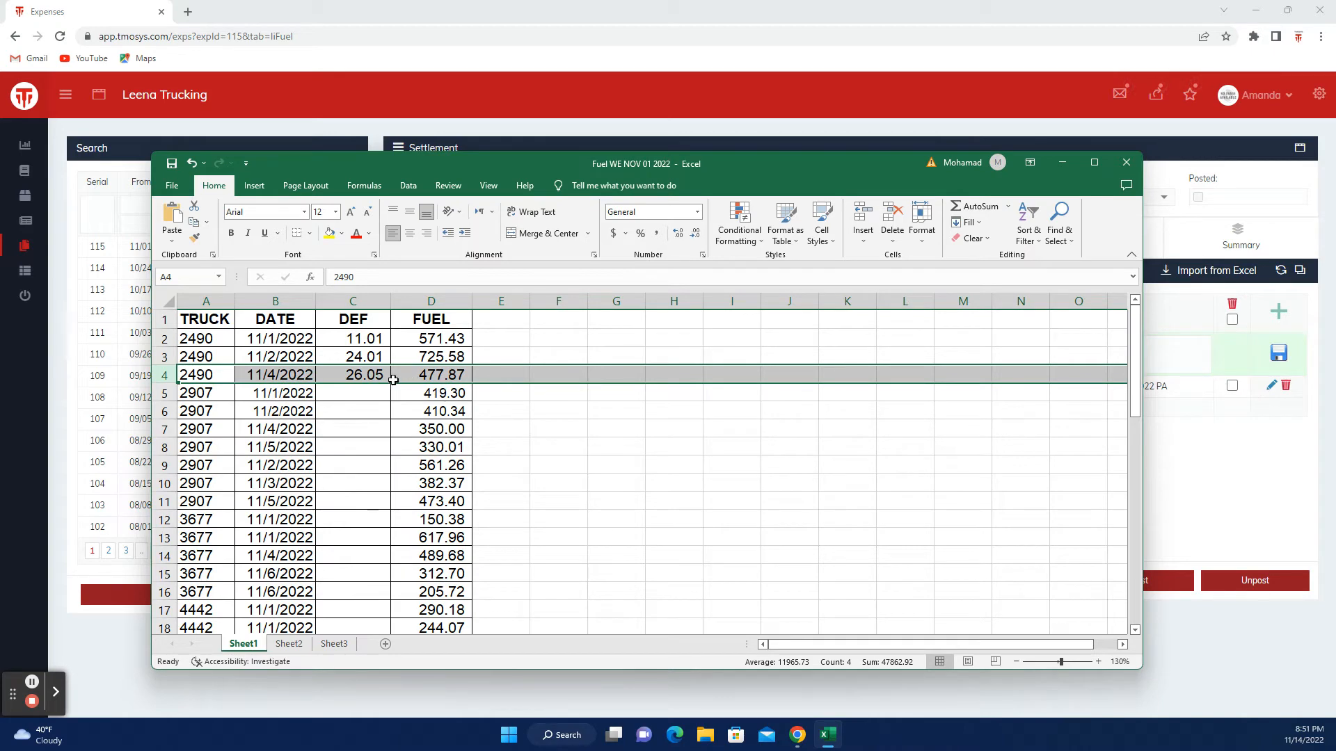
scroll(389, 380, "down", 12)
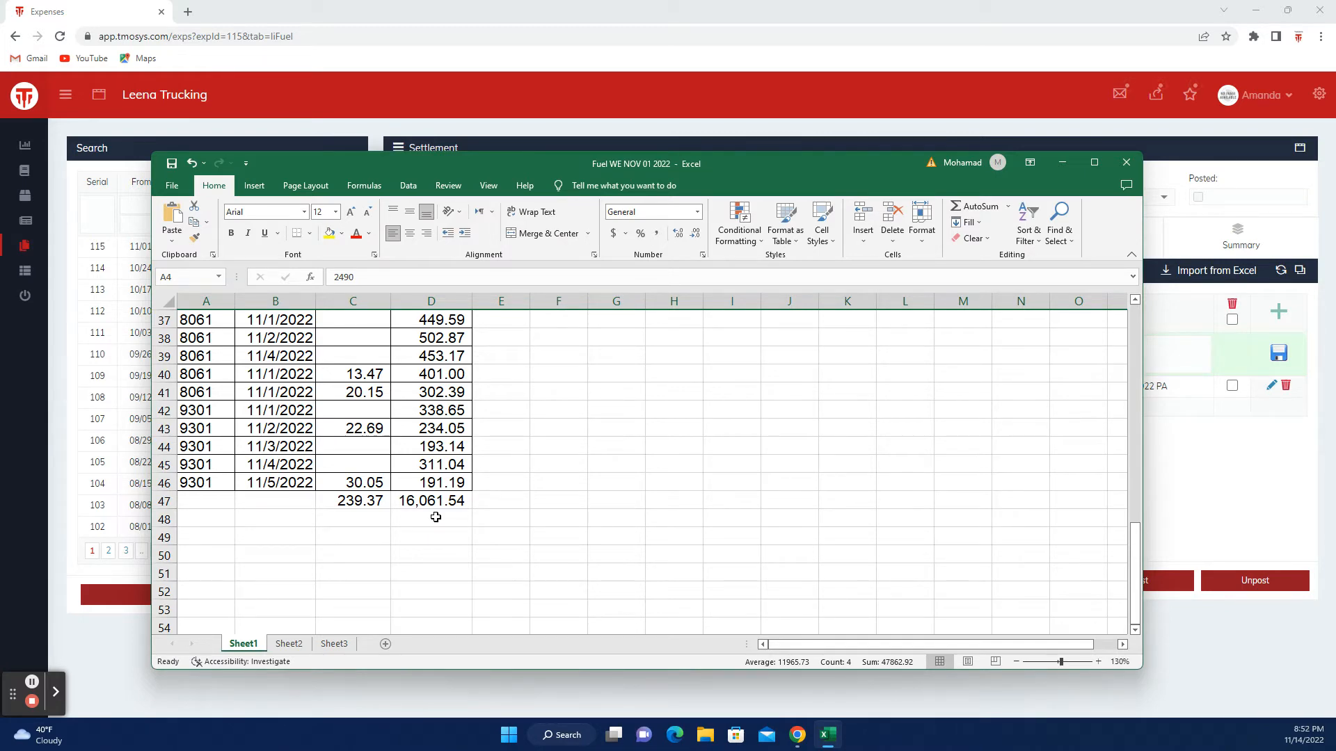
scroll(403, 461, "up", 12)
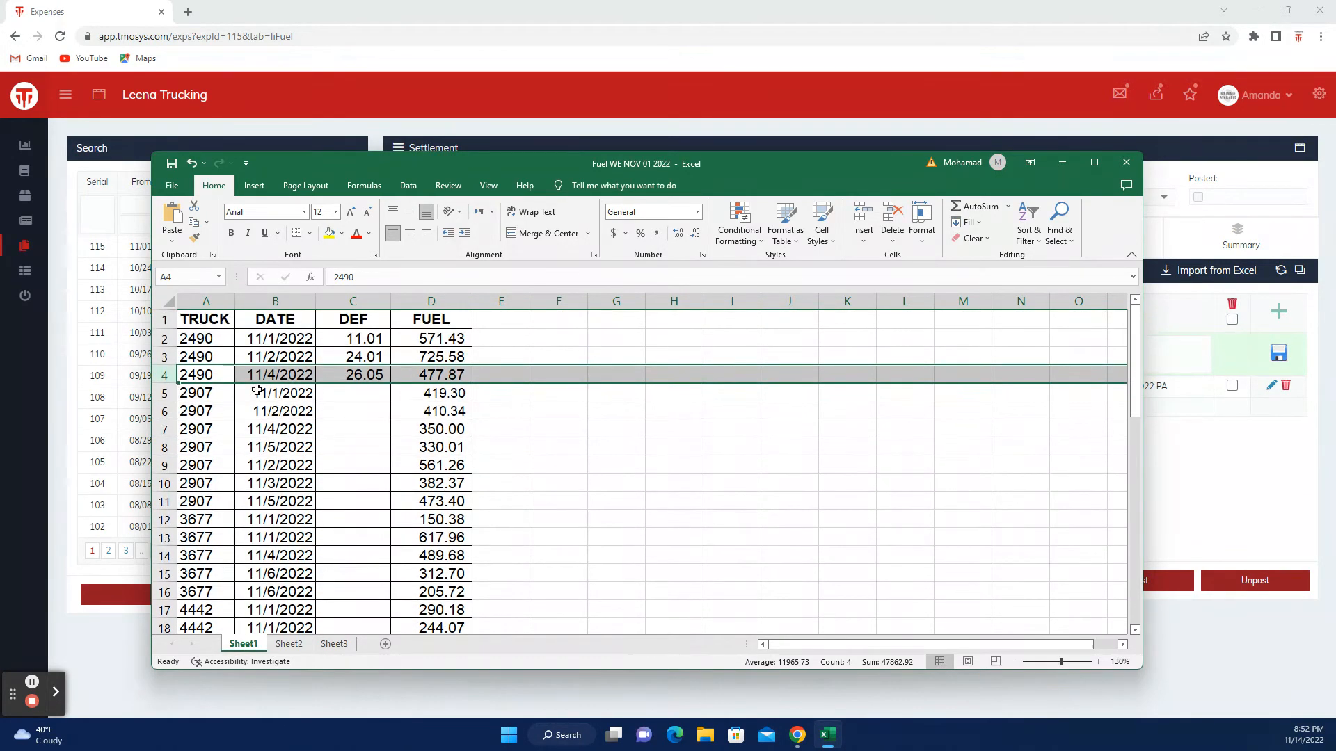
left_click_drag(218, 320, 443, 592)
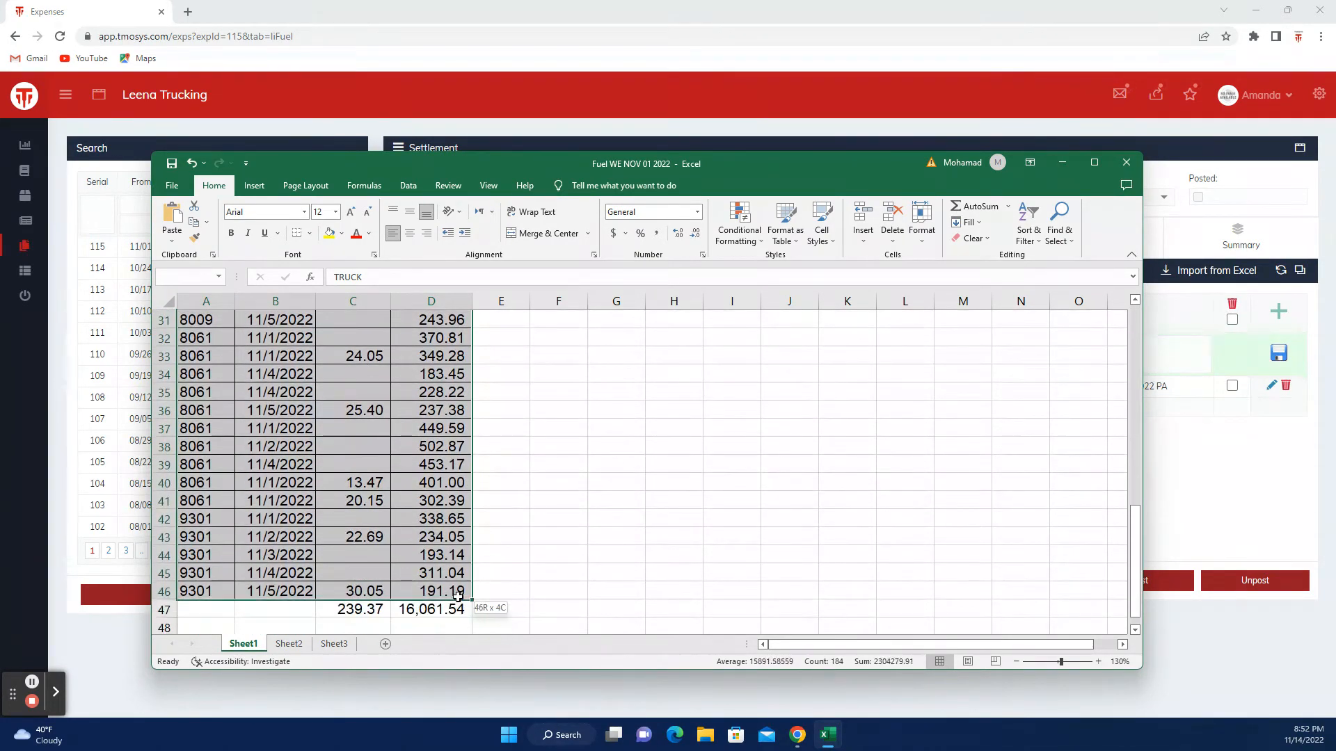
right_click(476, 408)
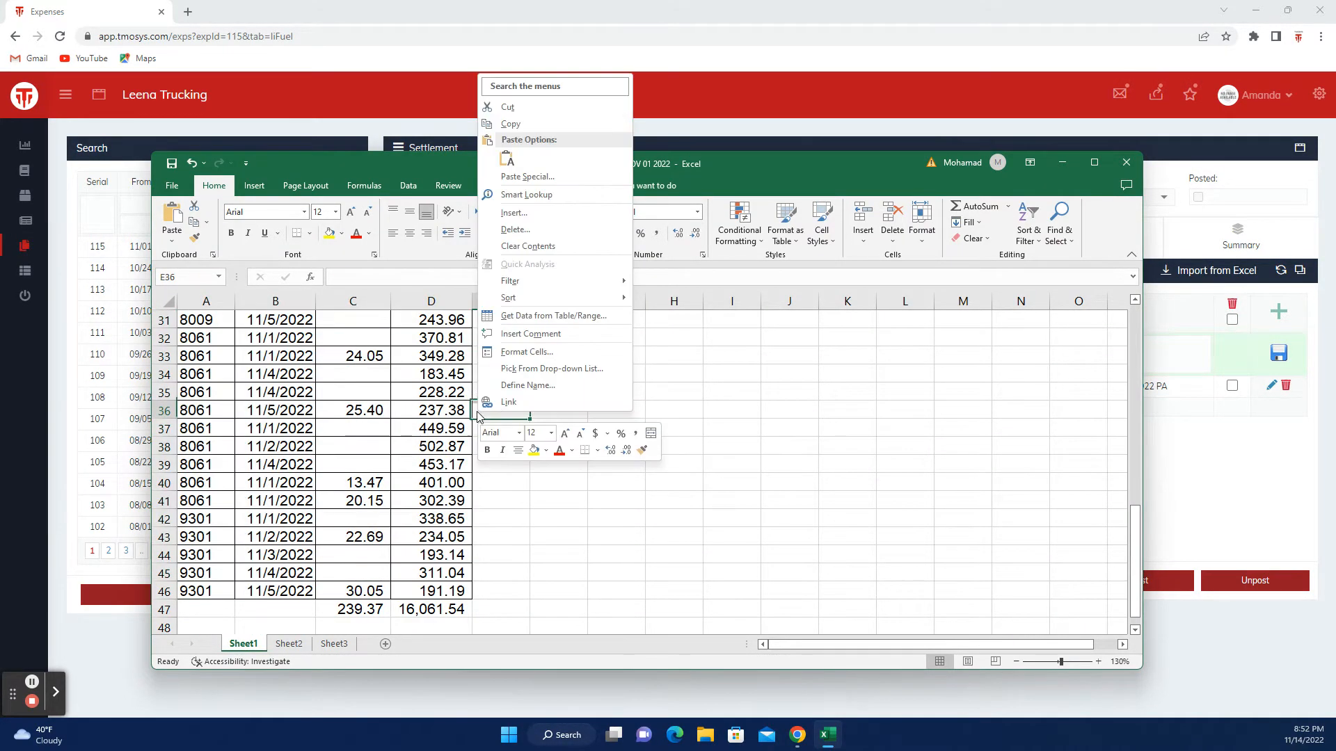
left_click(345, 505)
scroll(346, 453, "up", 10)
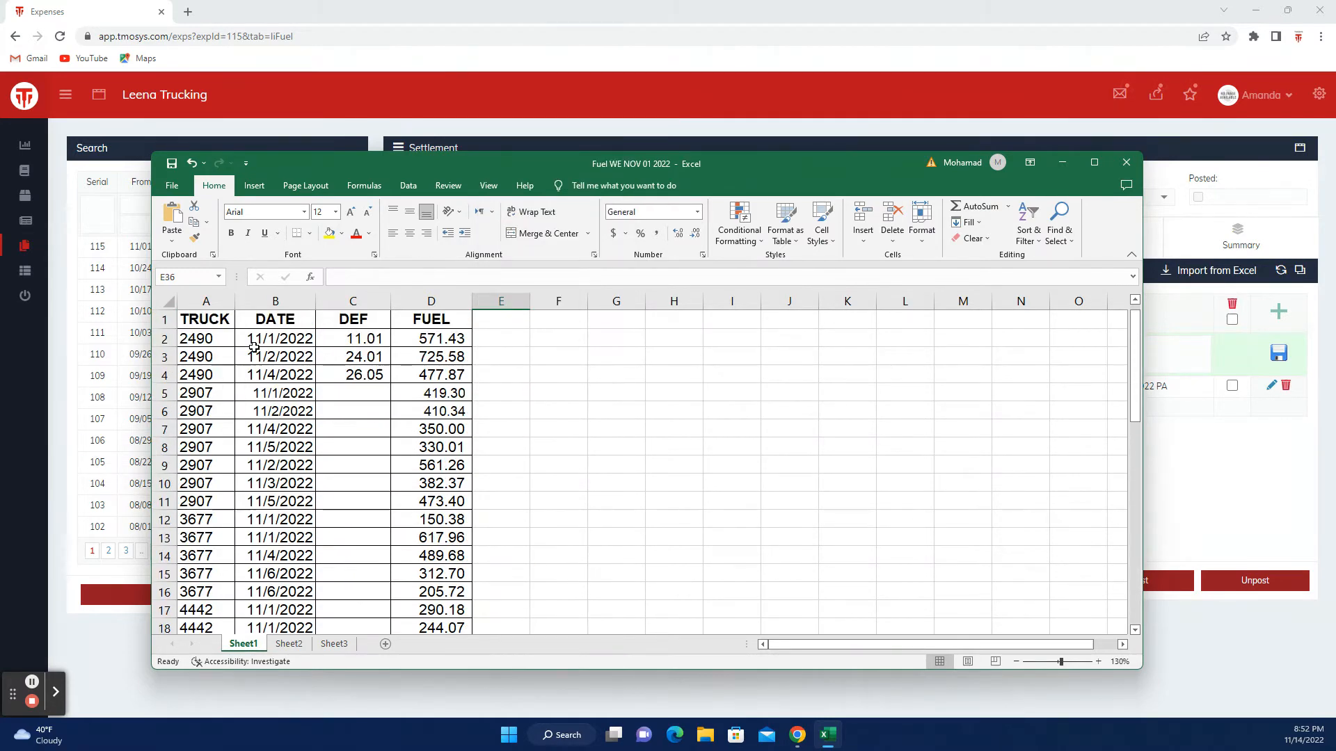
Step: Copy the fuel table from the header row through row 46, leaving out the totals row
left_click_drag(216, 322, 429, 504)
right_click(427, 504)
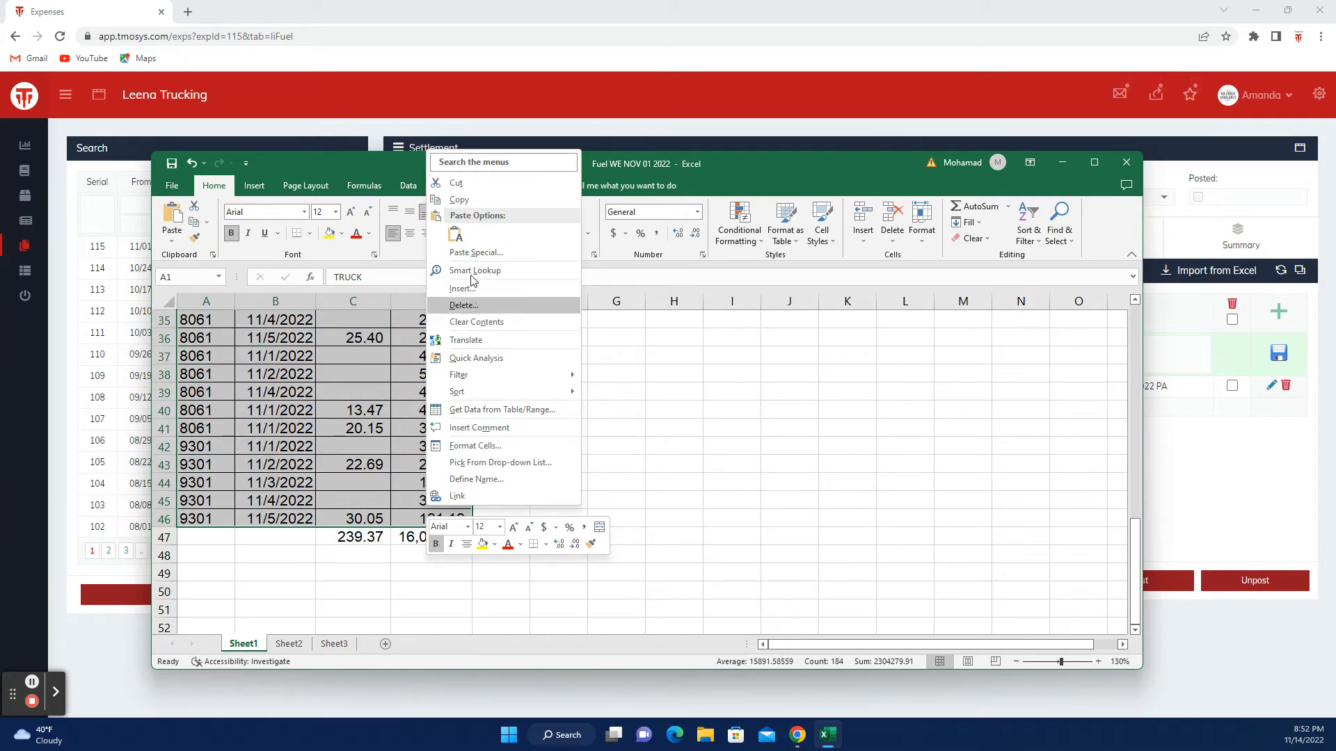
left_click(459, 200)
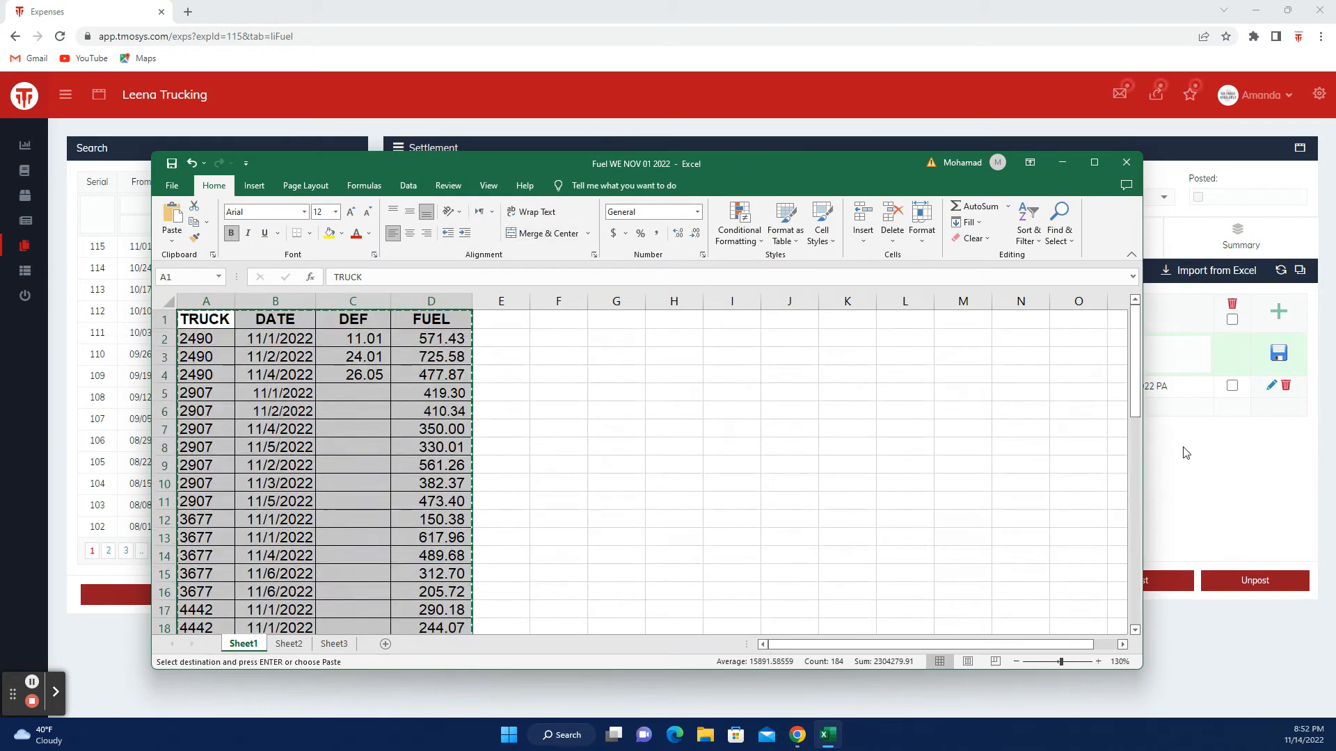
Step: Switch back to the settlement in Chrome and upload the copied fuel table through the Excel import for fuel expenses
left_click(1171, 485)
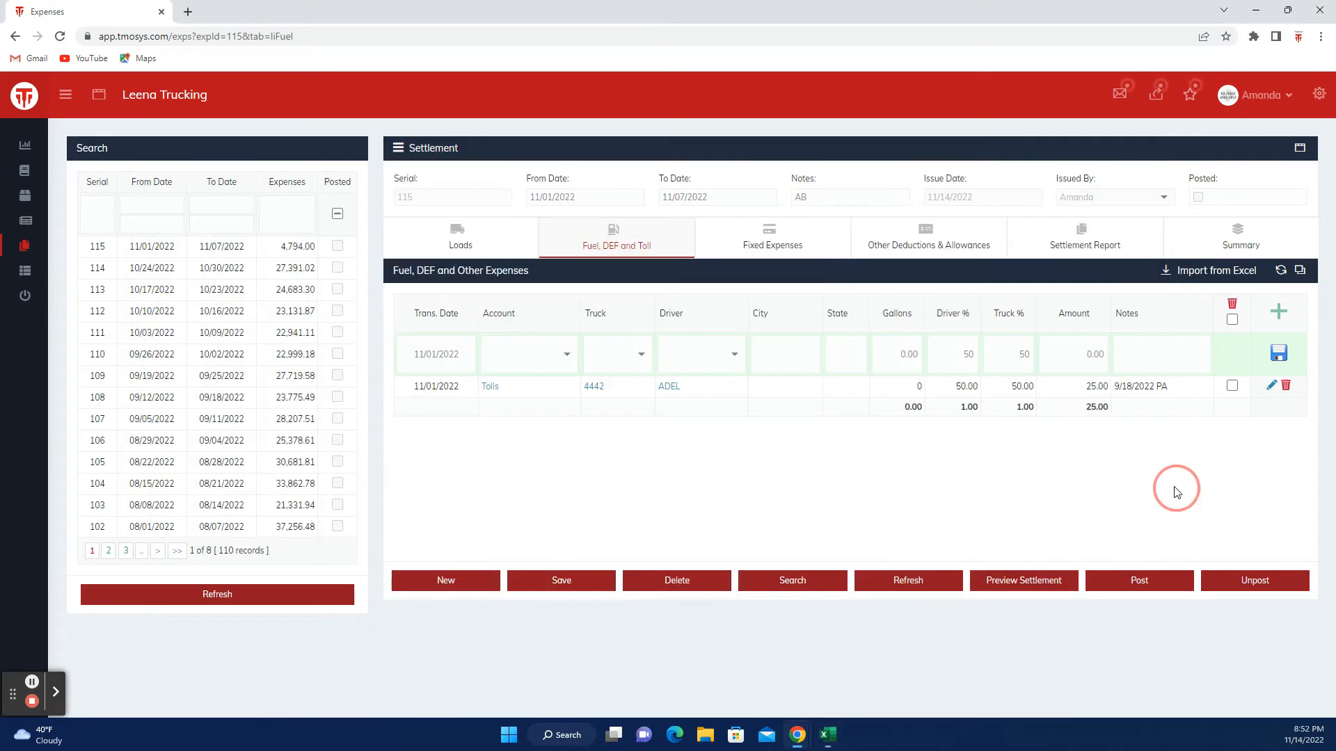
left_click(1165, 271)
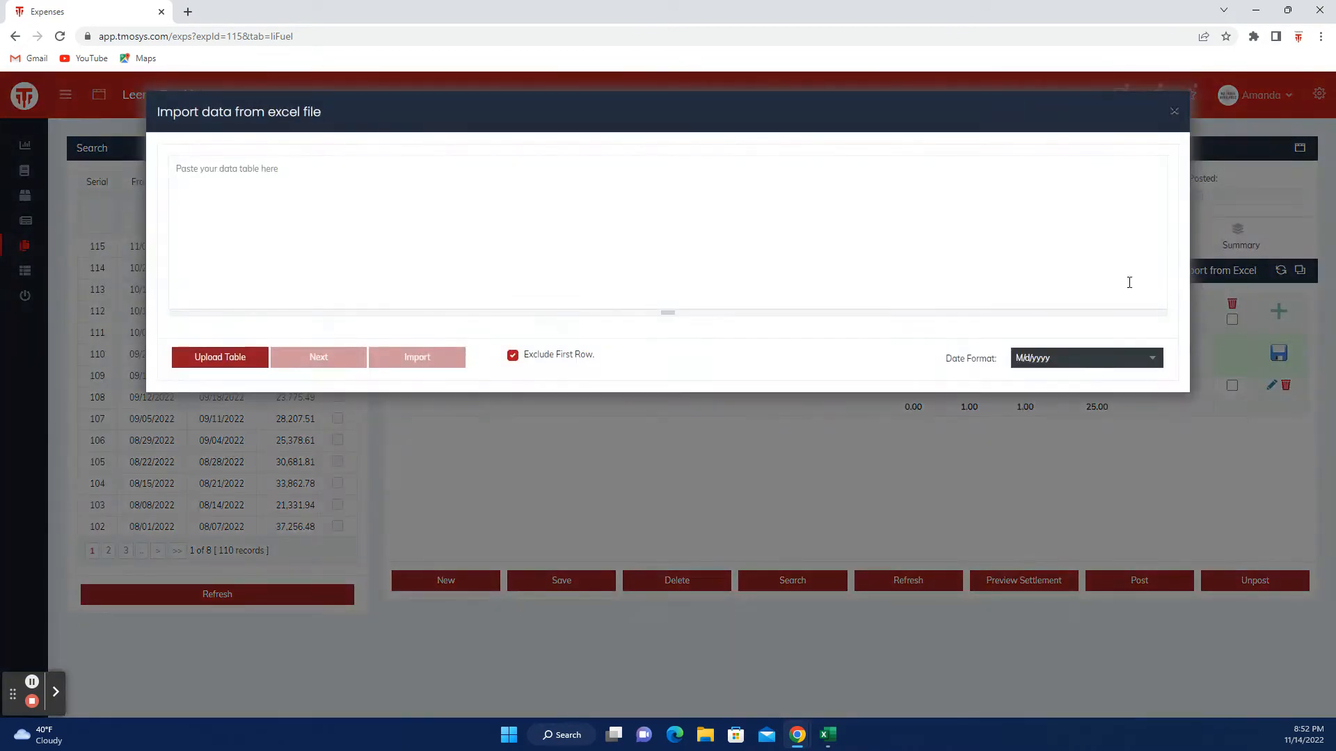
left_click(219, 197)
key("ctrl+v")
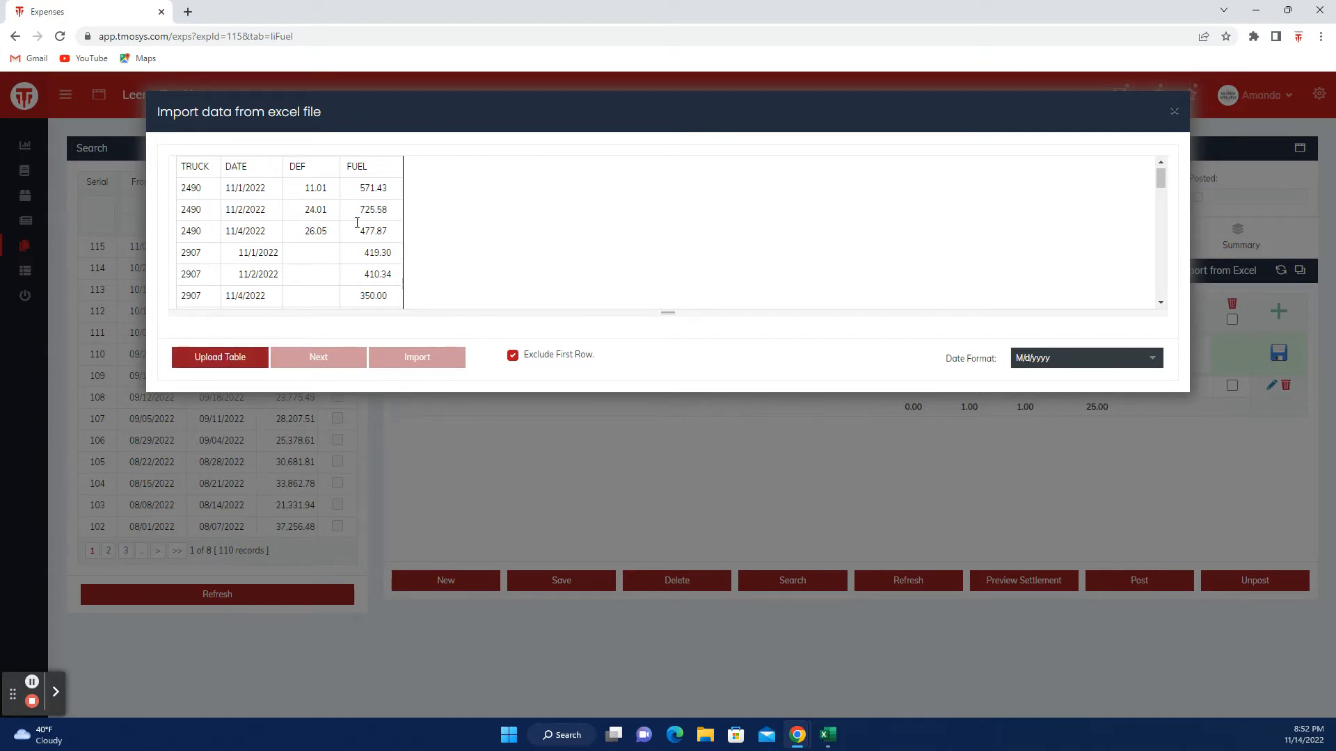
left_click(221, 367)
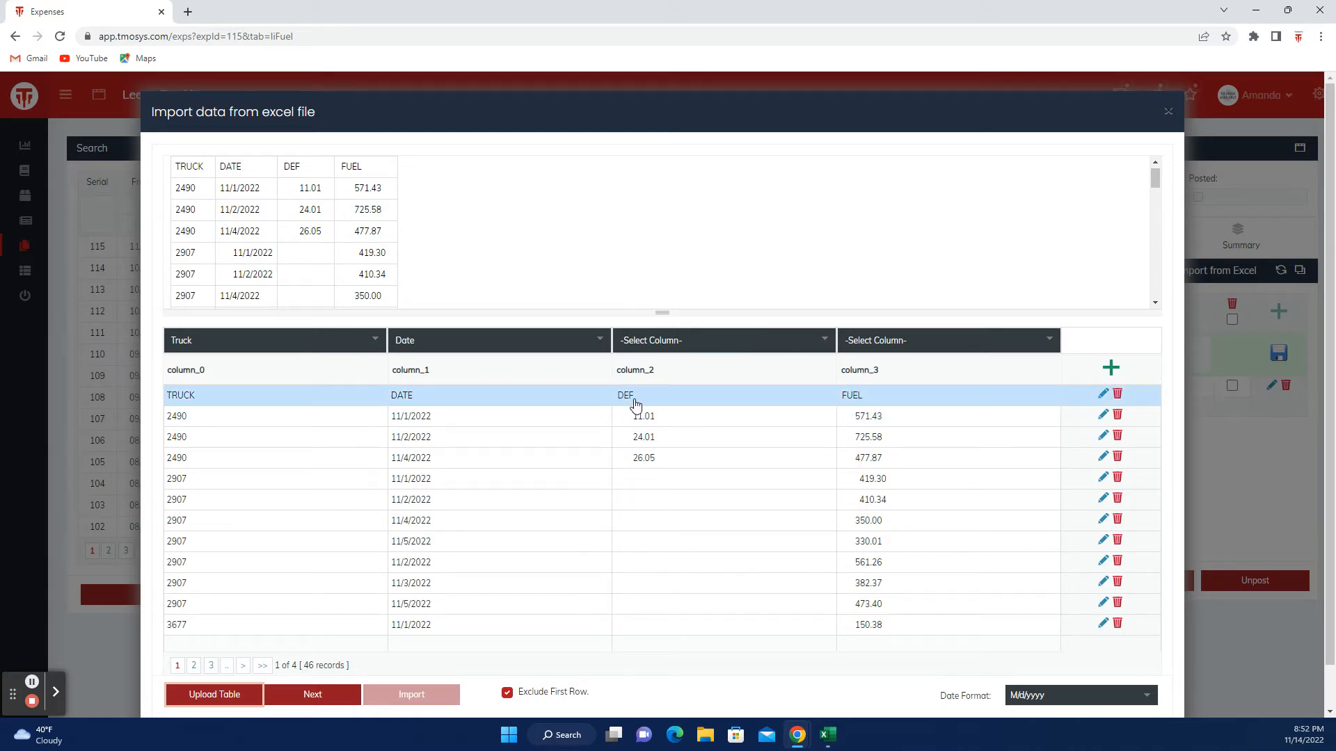
Step: Map the third import column to DEF and the fourth to Fuel, and proceed to the import preview
left_click(673, 342)
left_click(661, 448)
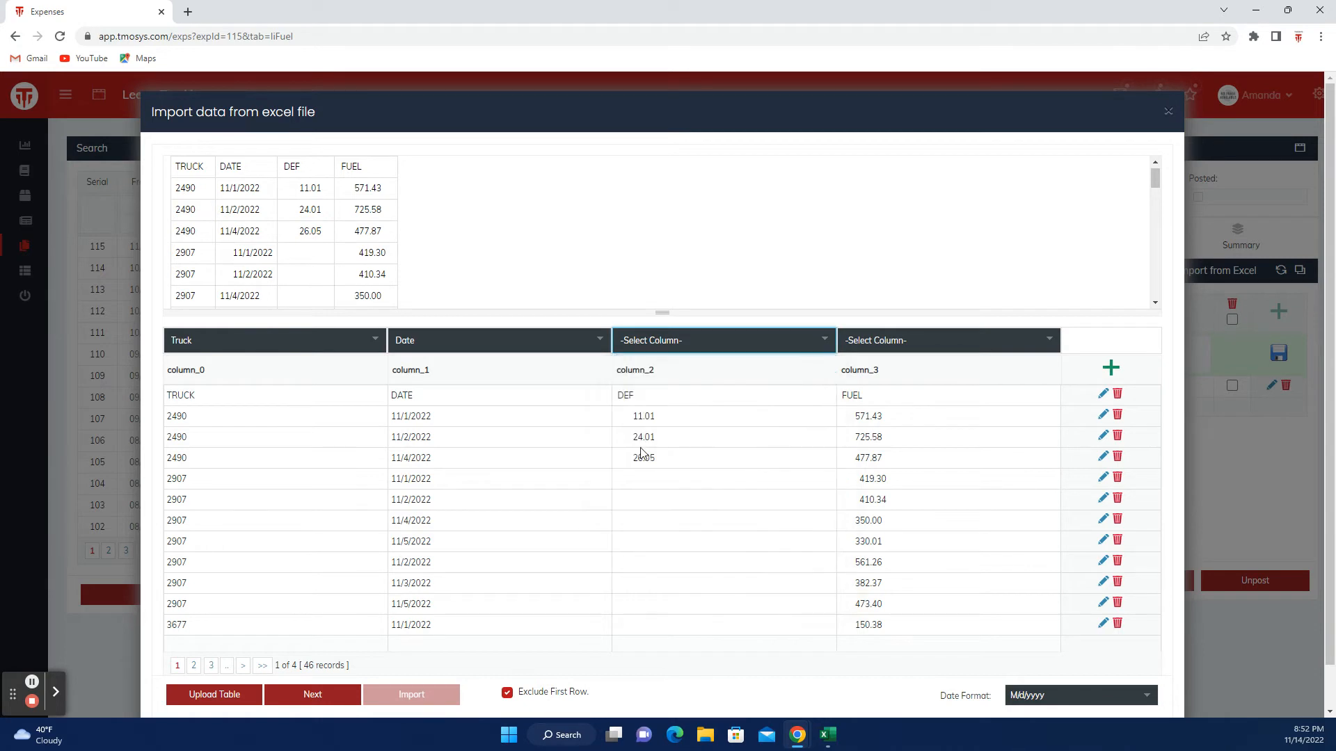
left_click(874, 340)
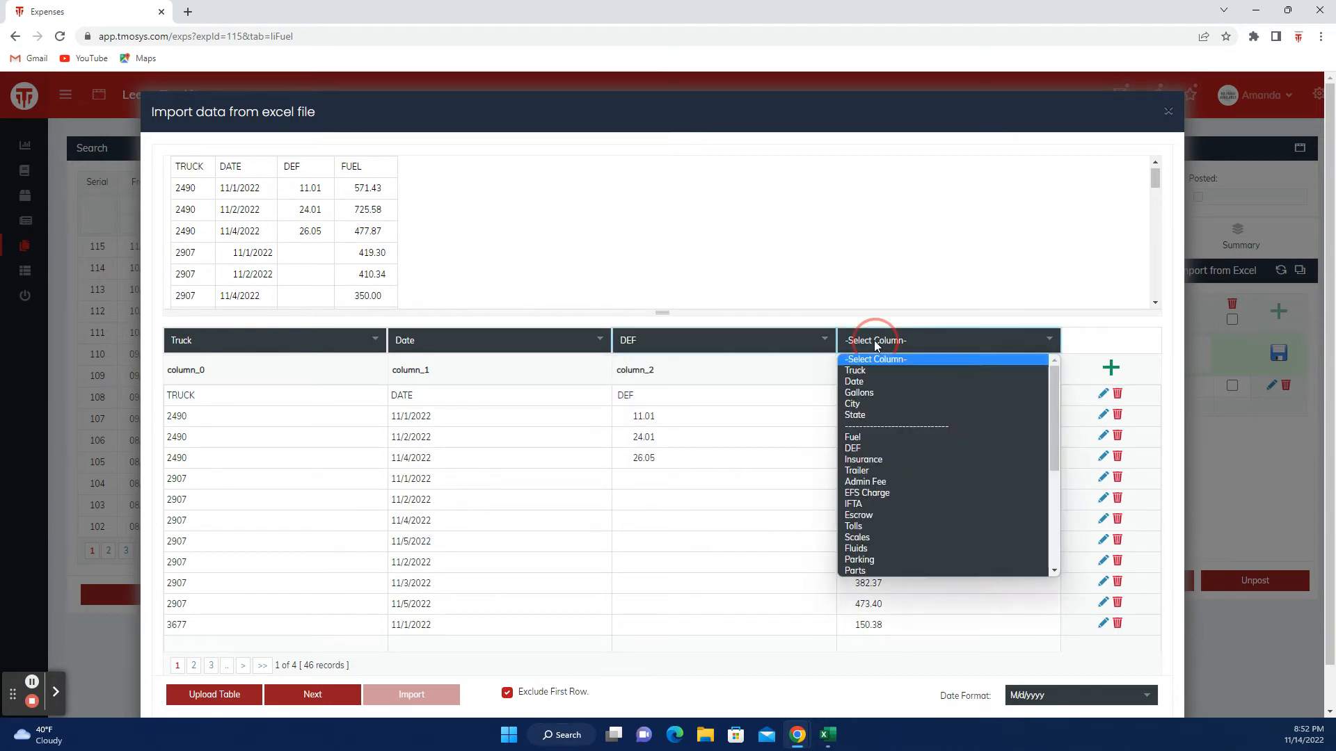
left_click(871, 438)
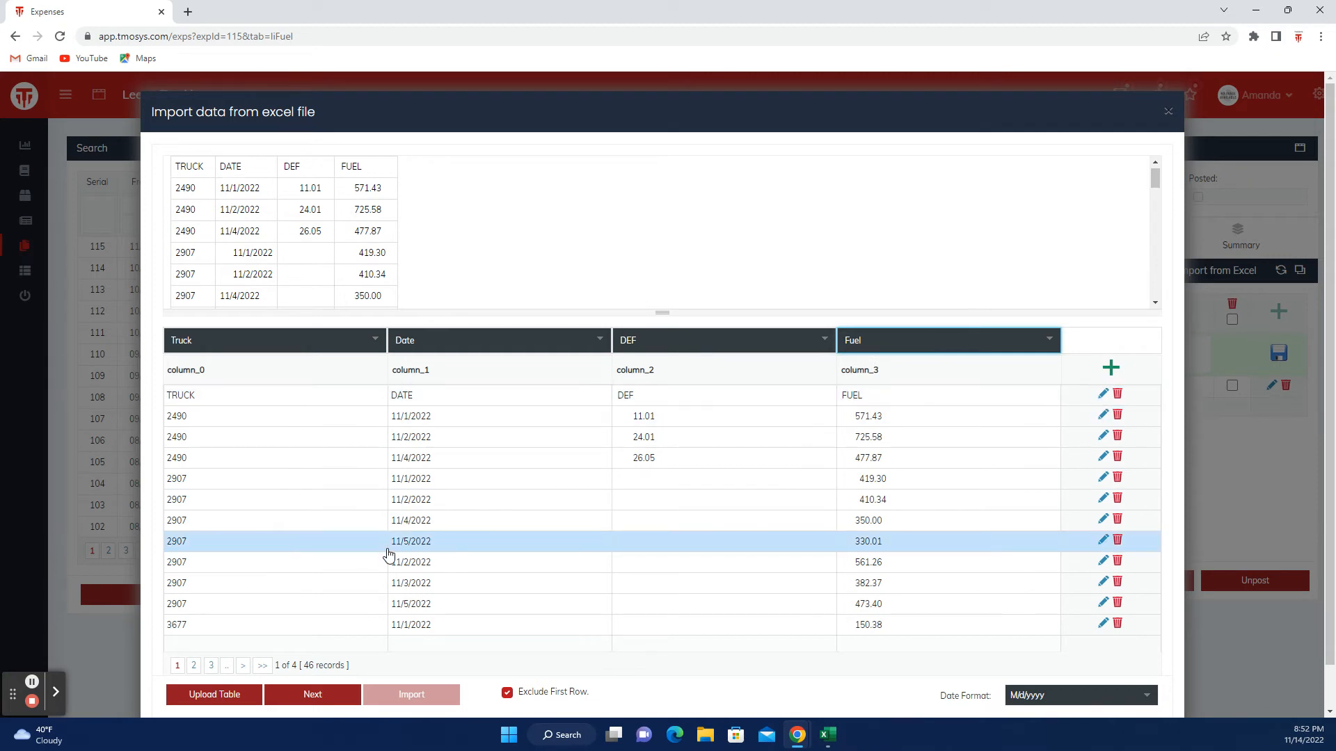
left_click(313, 704)
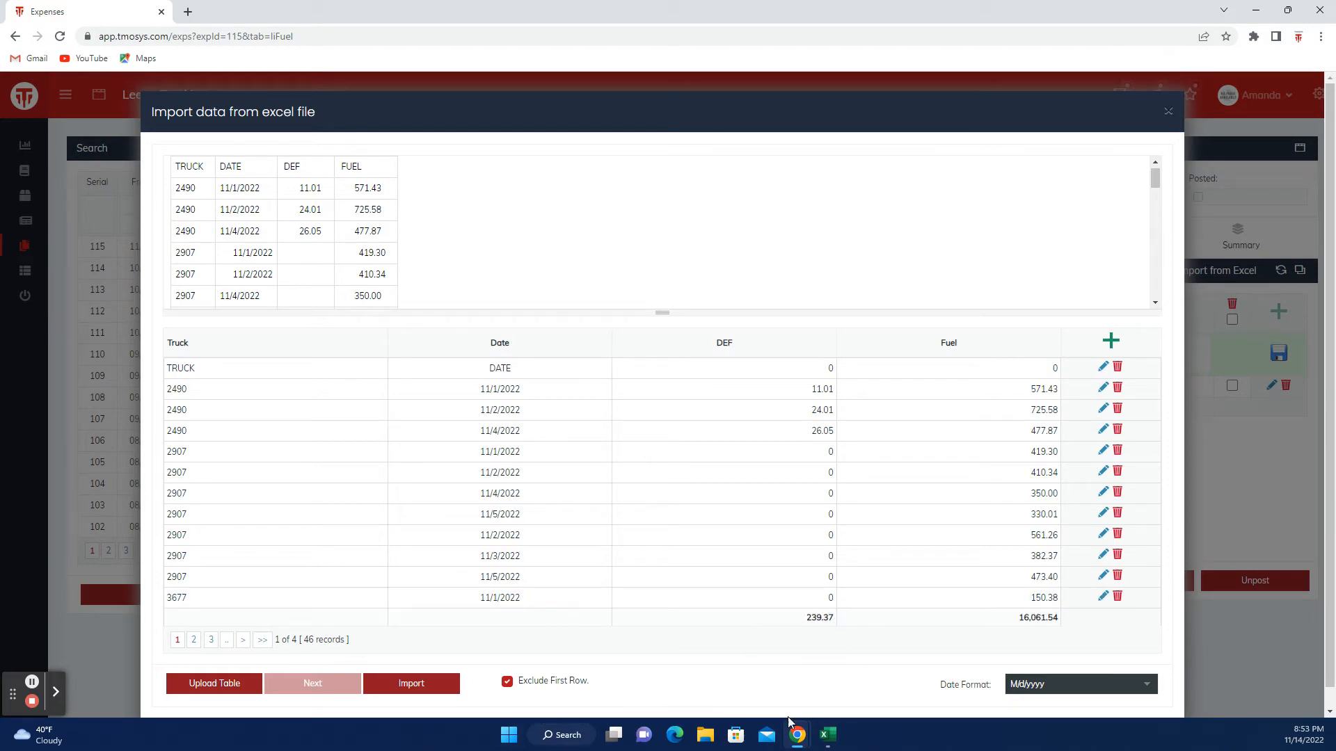
Step: Switch to the Excel fuel workbook and compare its DEF and fuel totals with those in the import preview
left_click(827, 735)
scroll(462, 517, "down", 4)
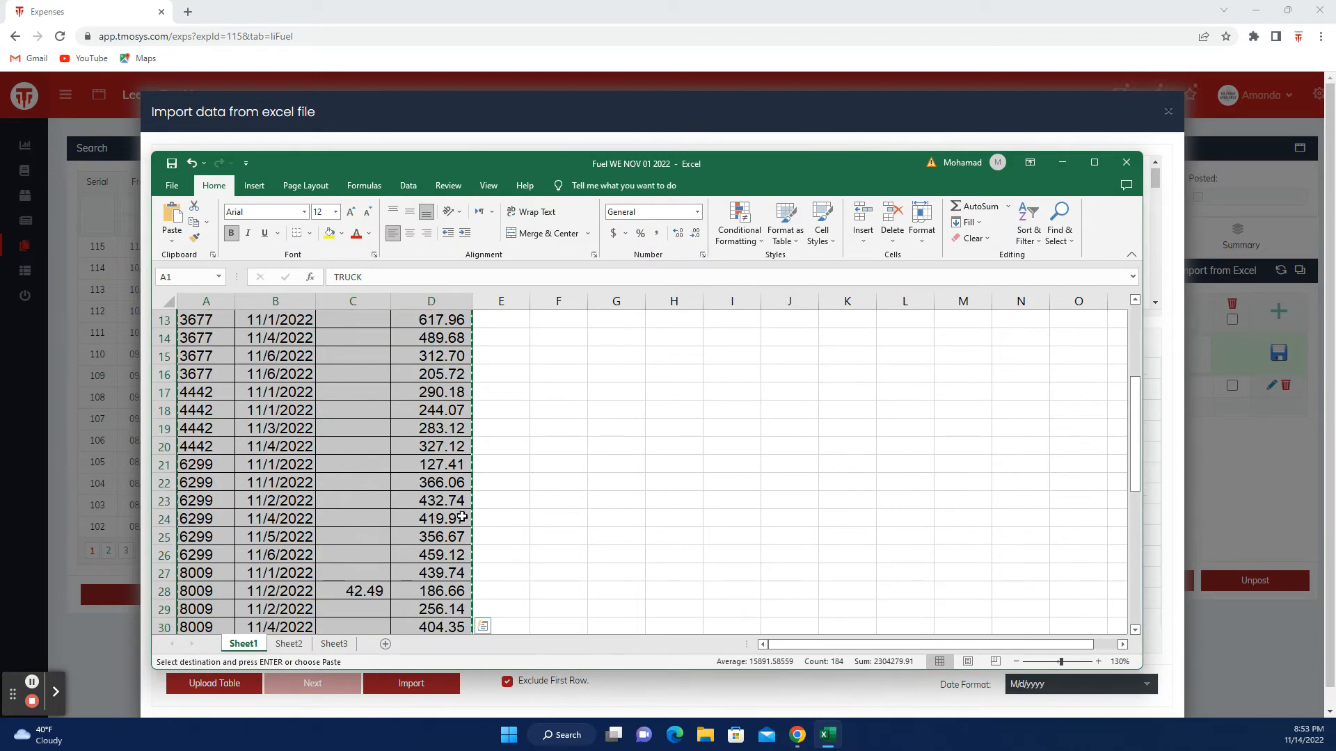
scroll(462, 517, "down", 8)
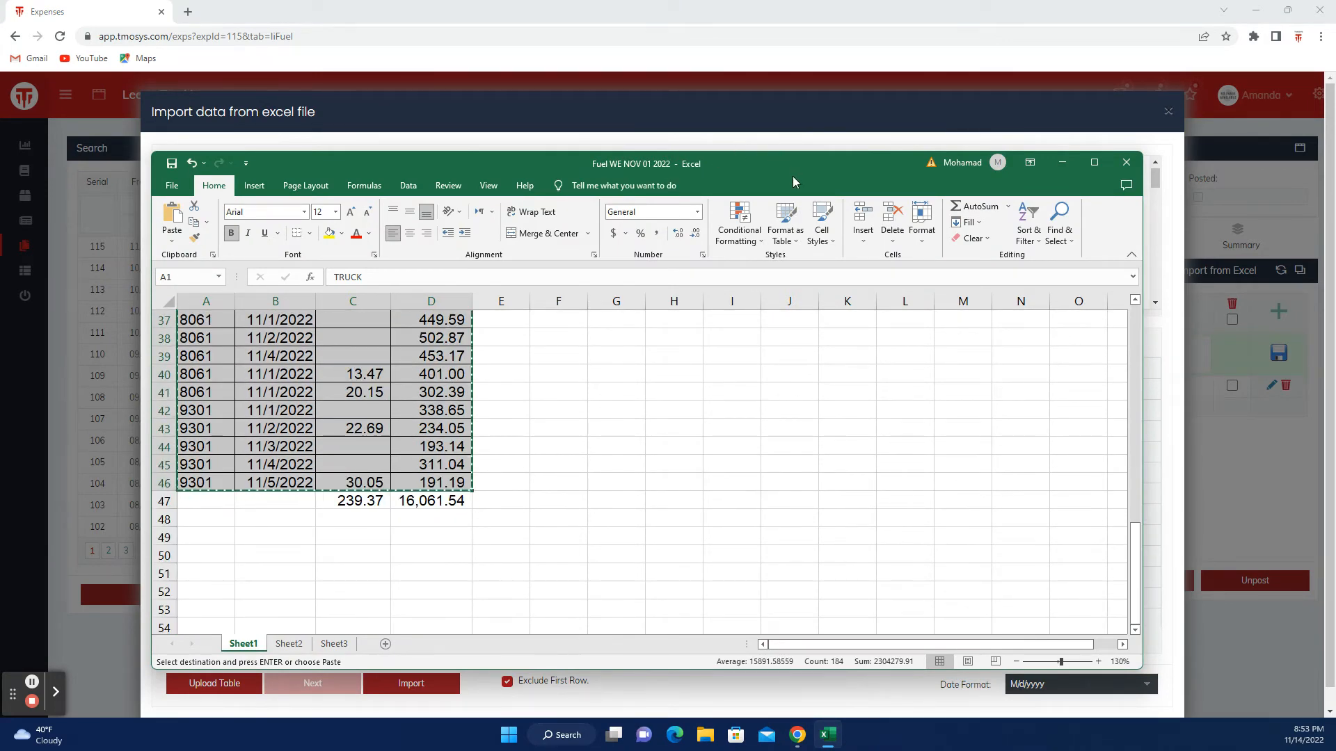
left_click_drag(793, 183, 786, 70)
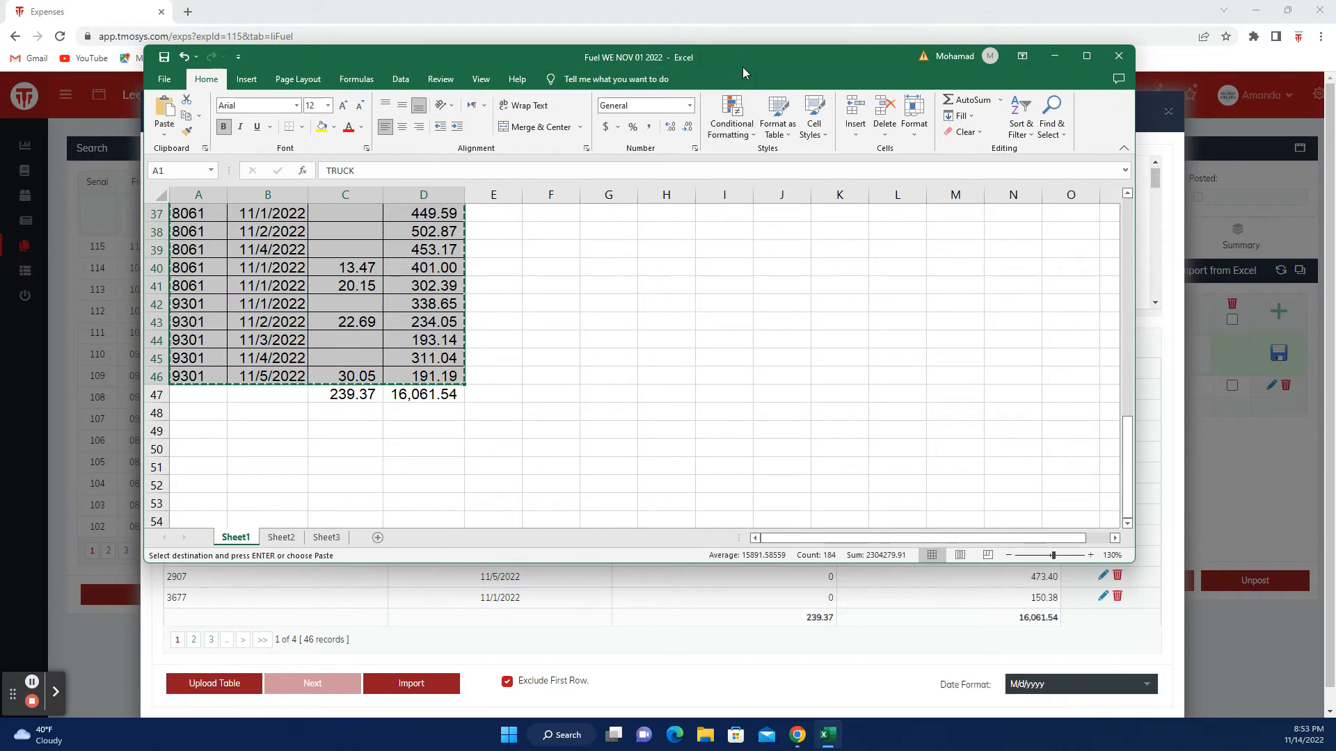
left_click_drag(742, 64, 1335, 251)
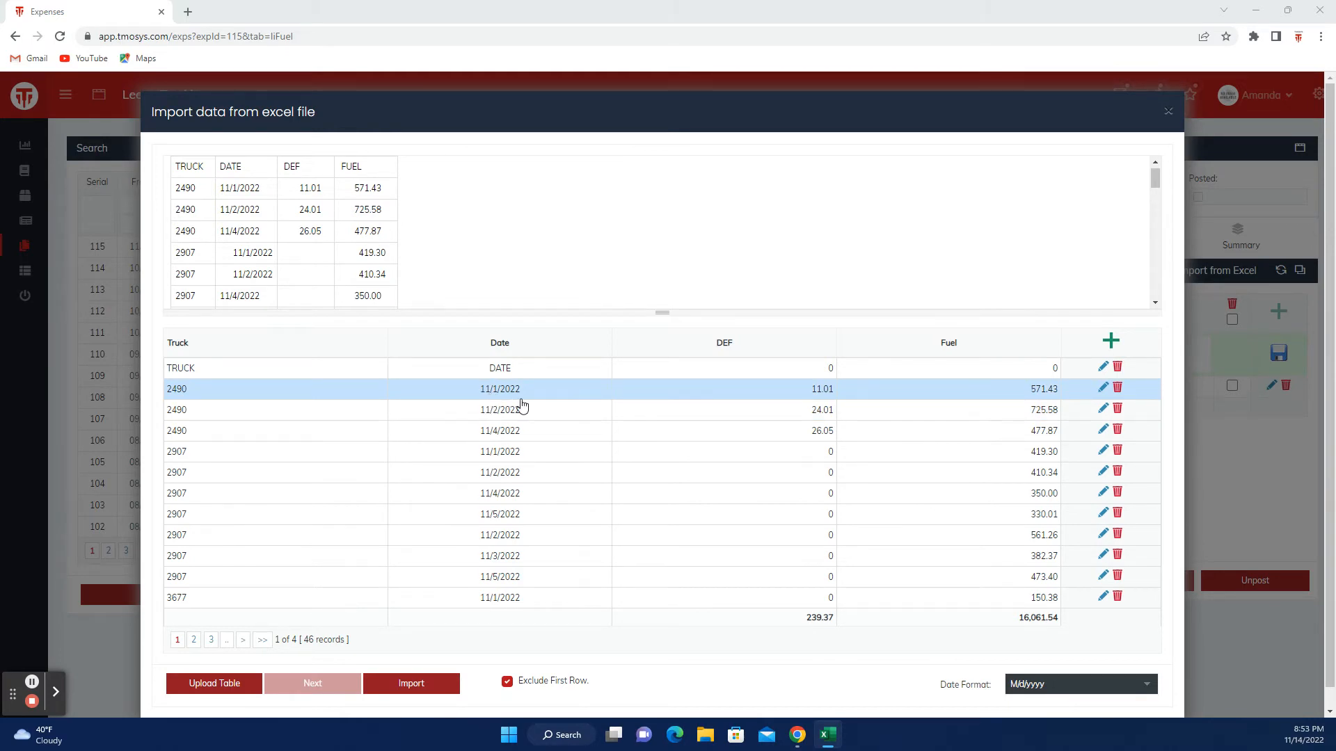
Step: Import the fuel and DEF rows with the date format M/d/yyyy and save the settlement
left_click(1102, 694)
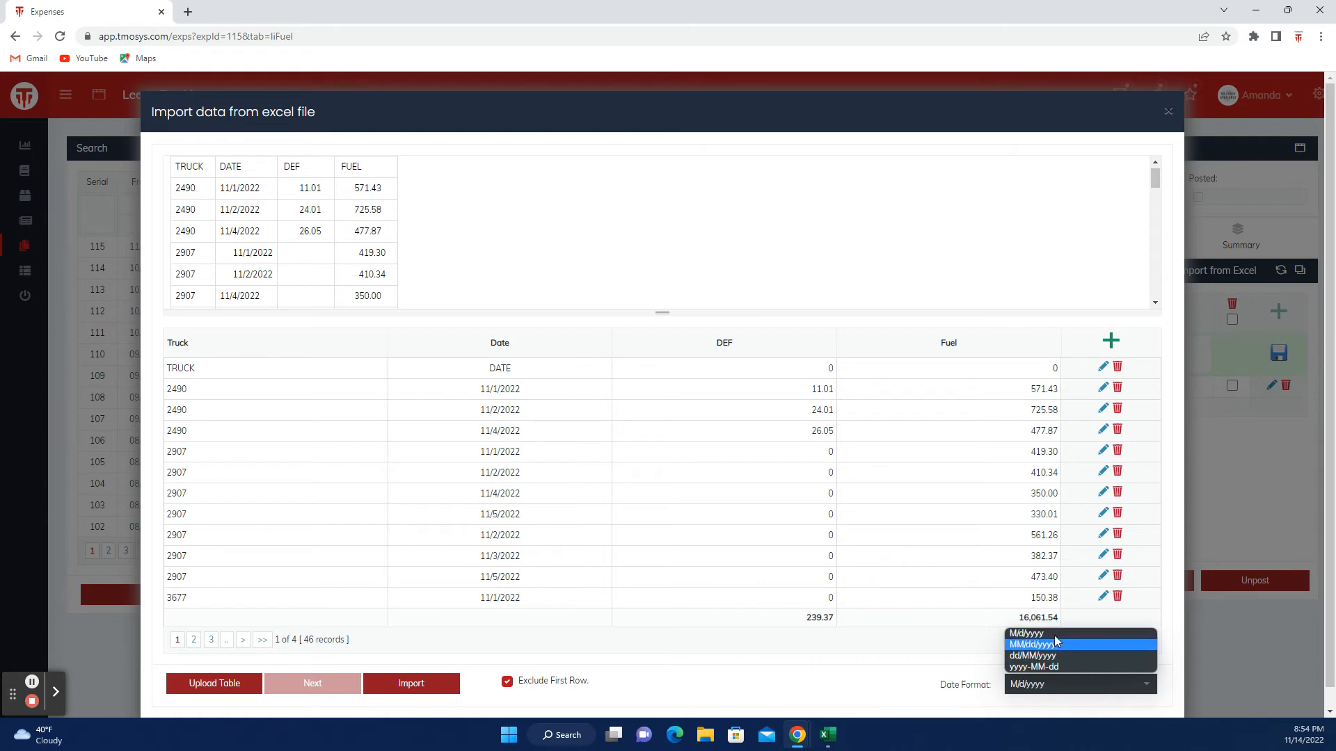
left_click(1045, 633)
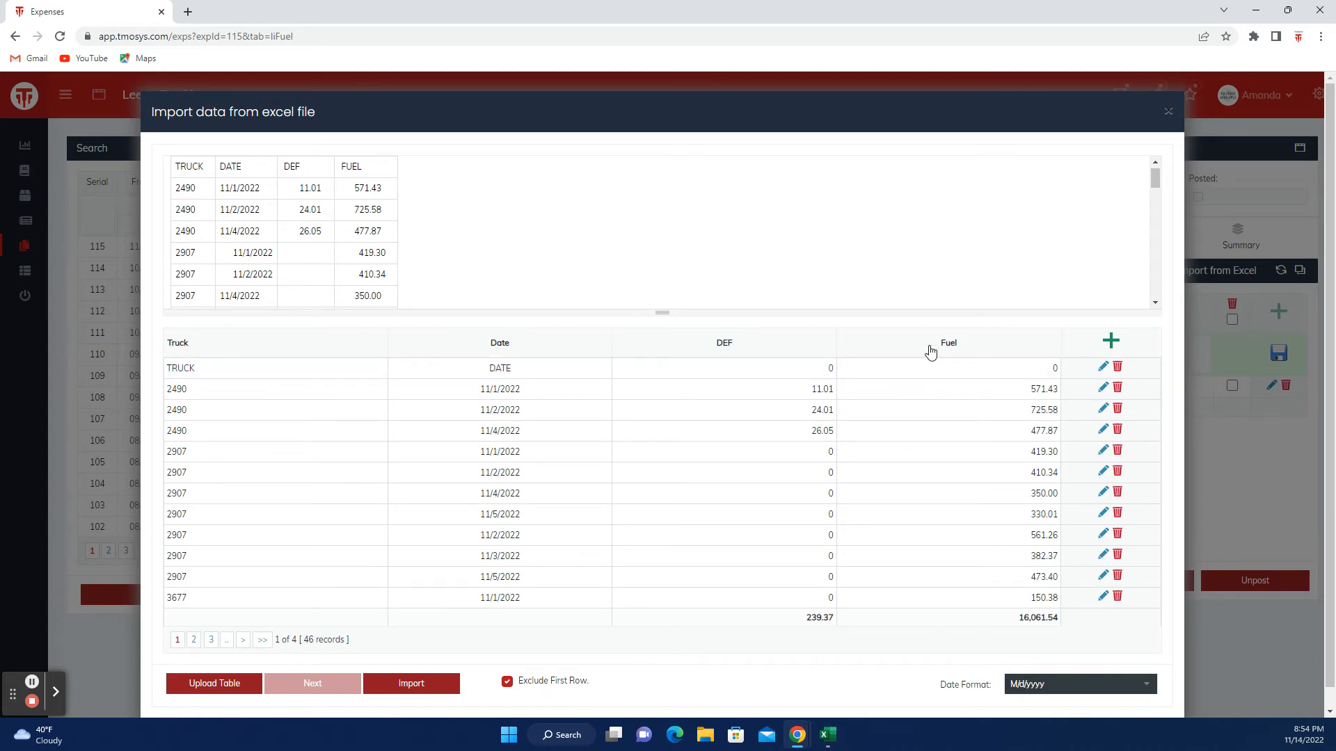
left_click(417, 689)
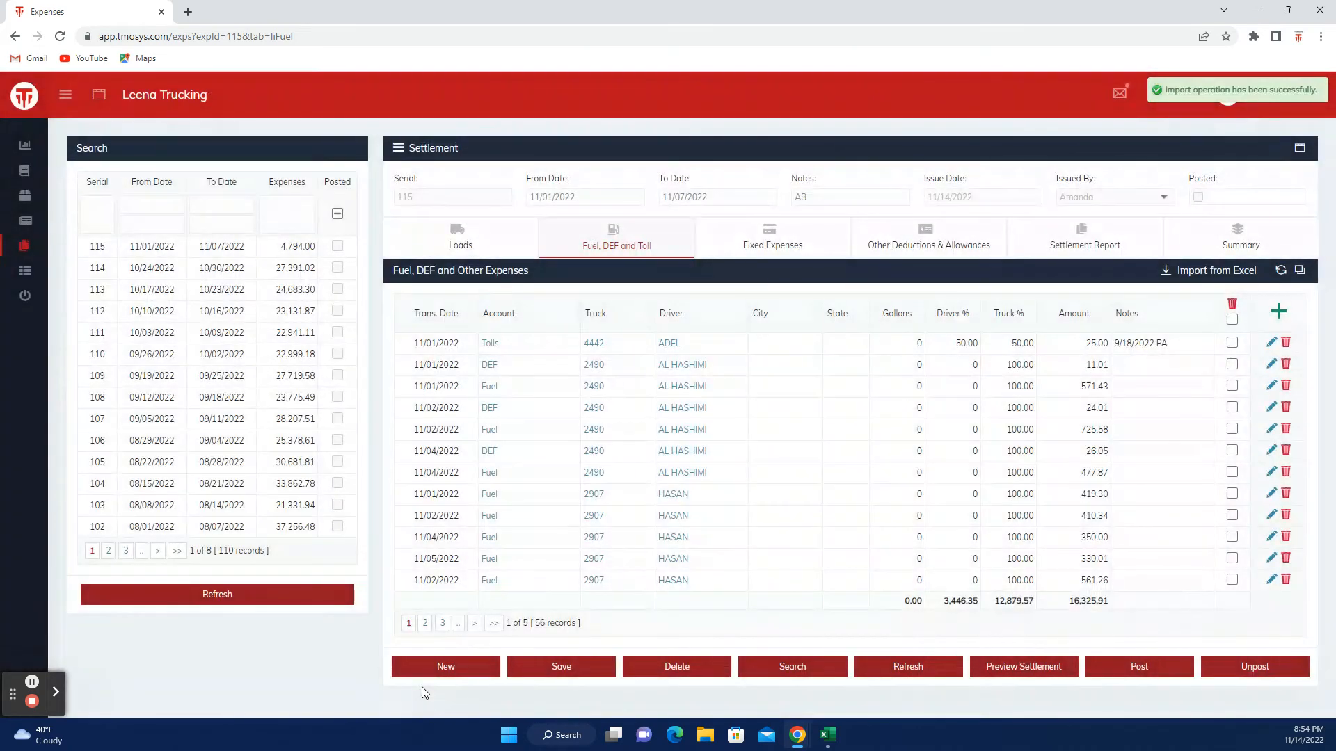
left_click(557, 676)
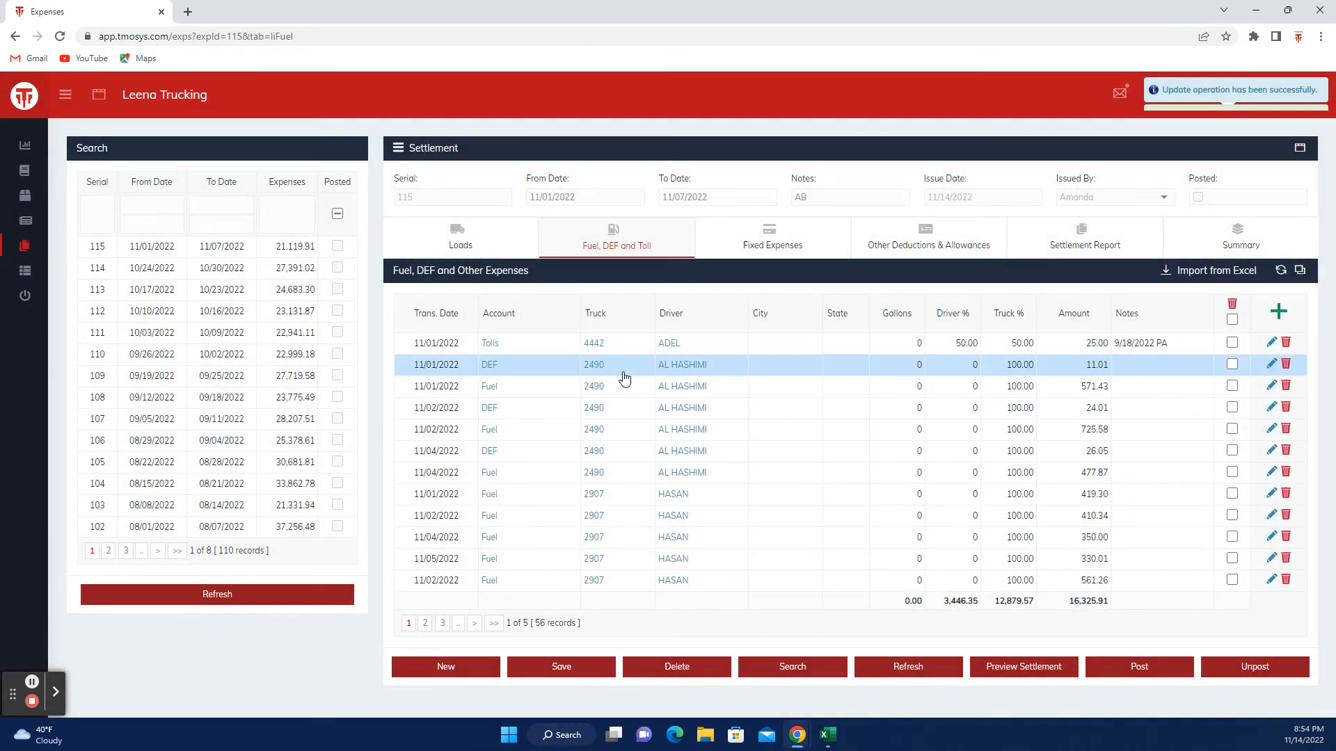
Step: Page through the imported fuel and DEF lines to the last page
left_click(476, 630)
left_click(513, 629)
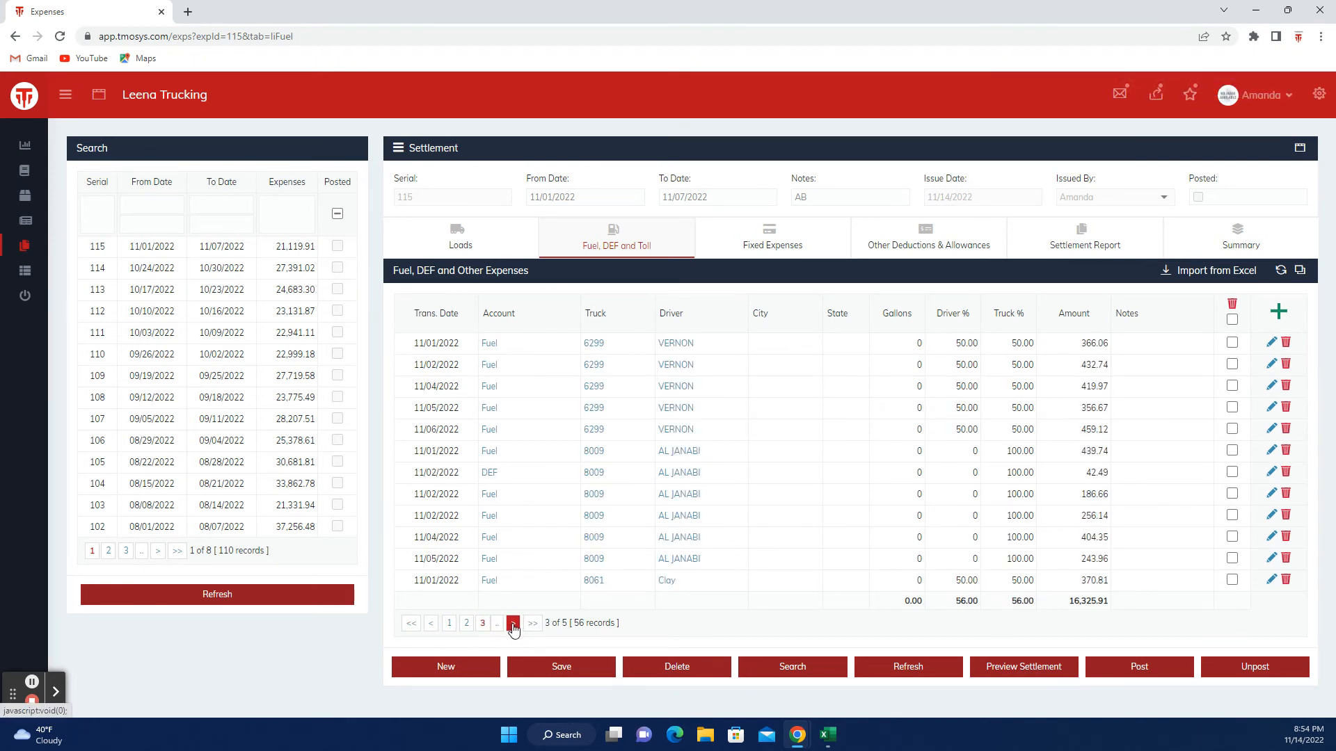
left_click(532, 624)
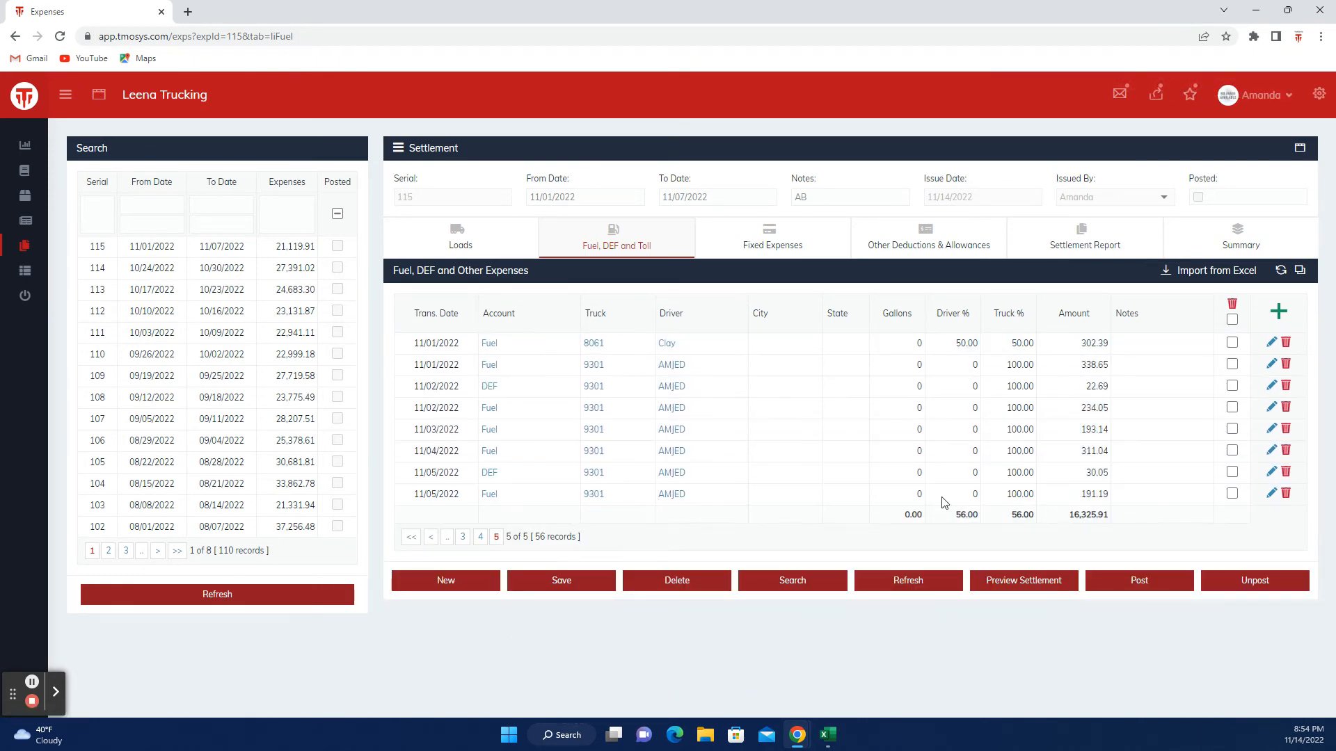
Step: Import the fuel card charge into the fixed expenses using the EFS Charge account and 2 per fuel transaction
left_click(764, 252)
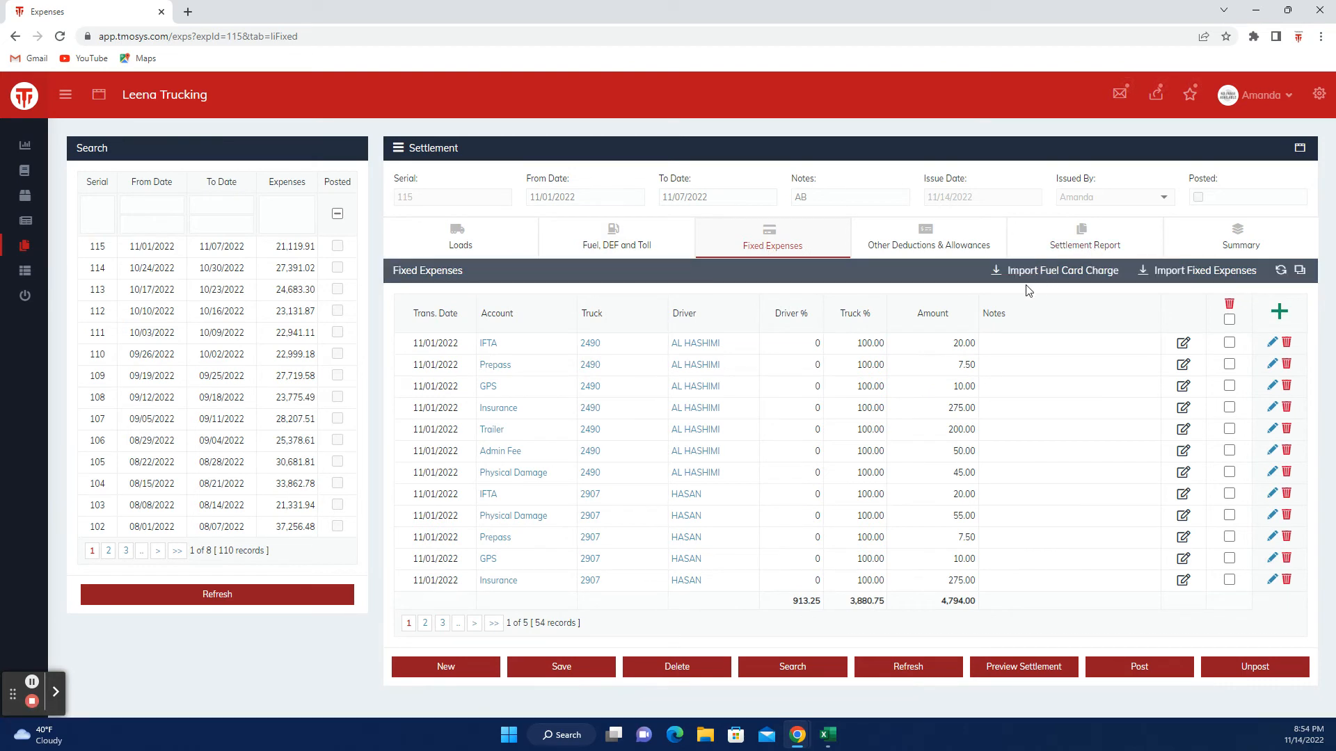
left_click(1001, 274)
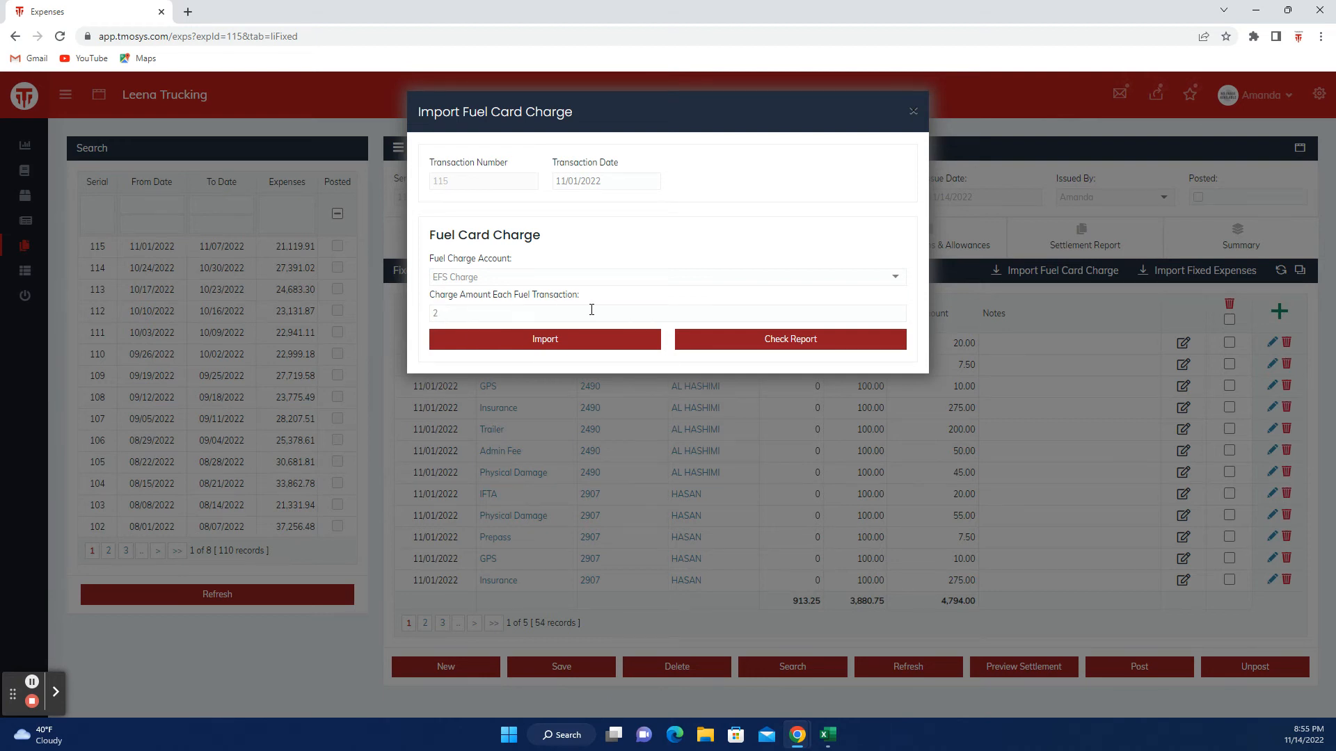
left_click(552, 341)
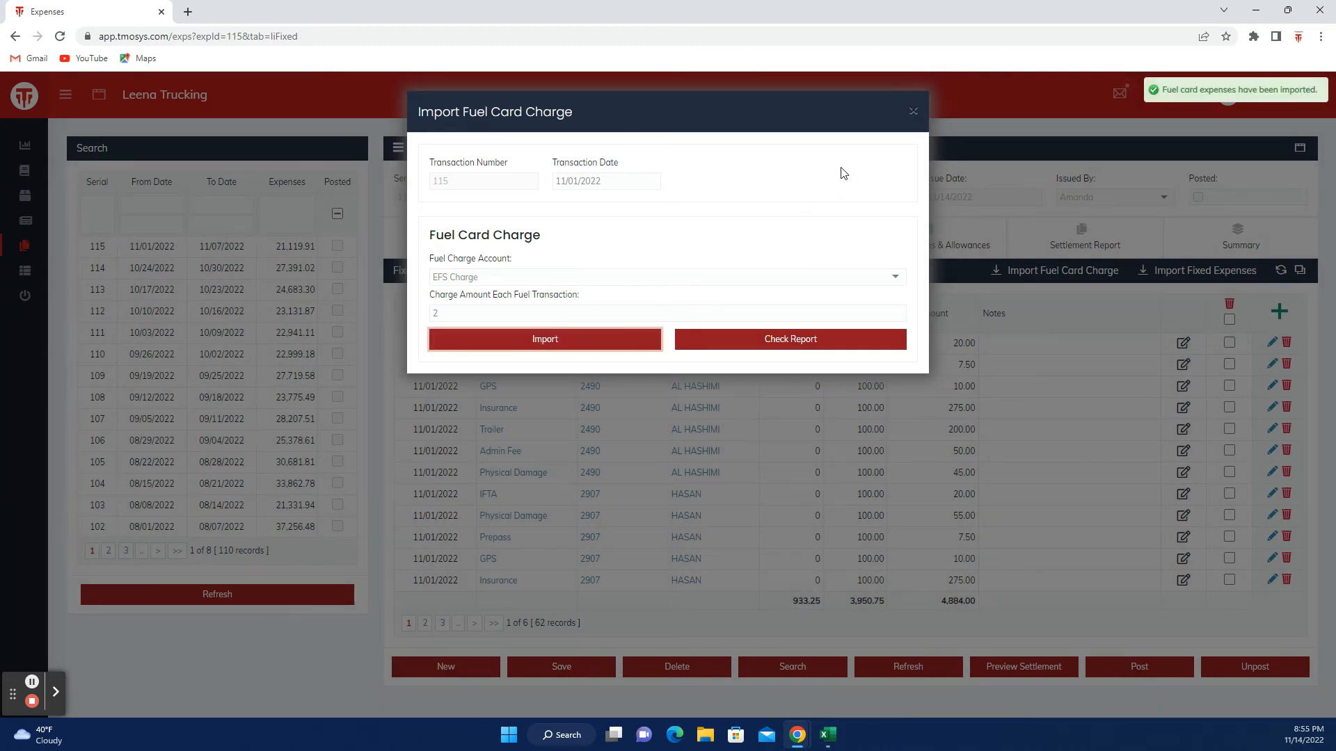
left_click(912, 113)
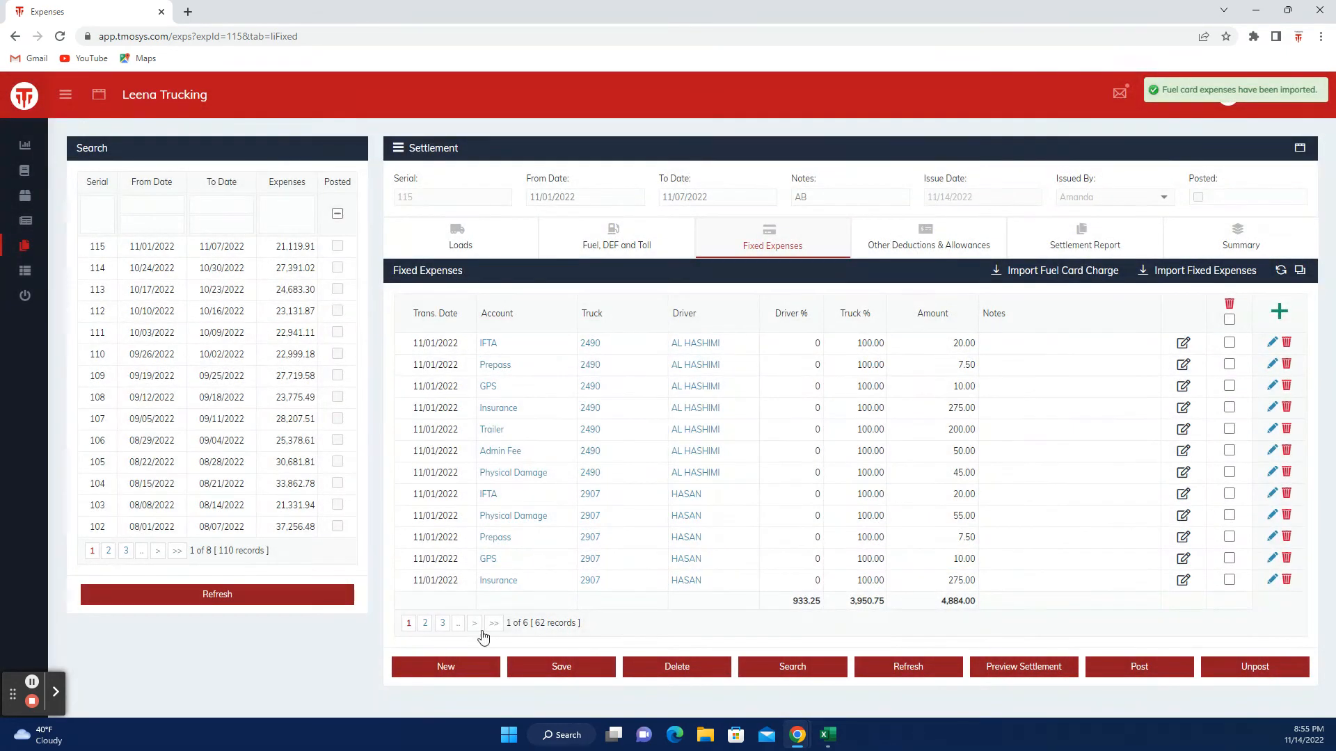
Step: Review the EFS Charge lines on the last two pages of the fixed expenses and save the settlement
left_click(494, 623)
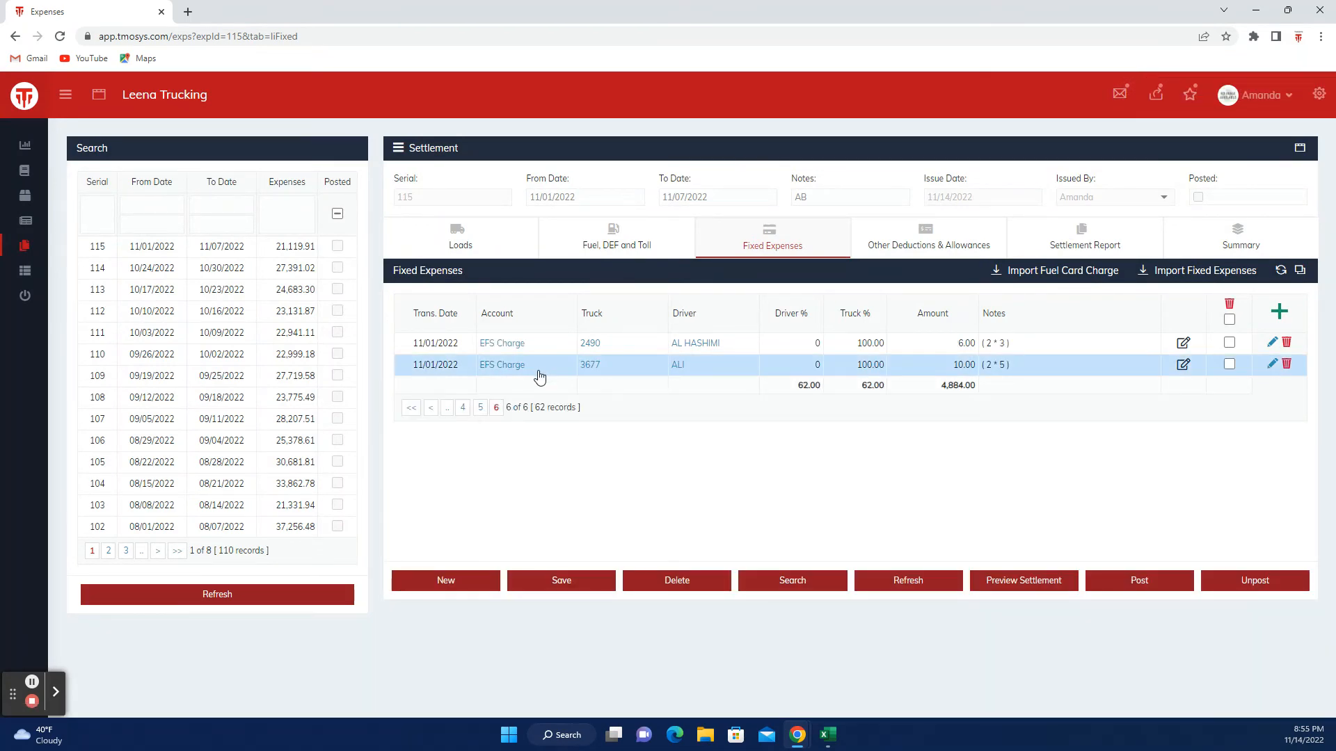
left_click(480, 409)
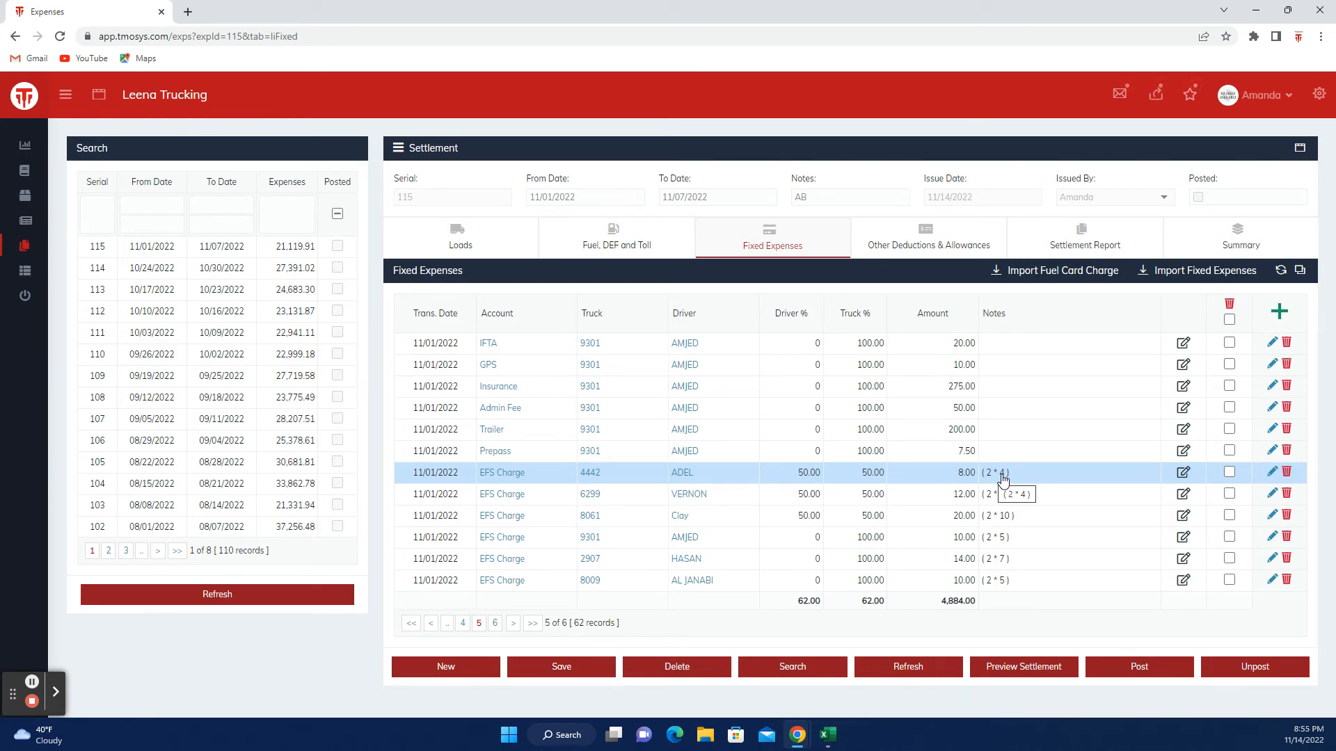
left_click(536, 669)
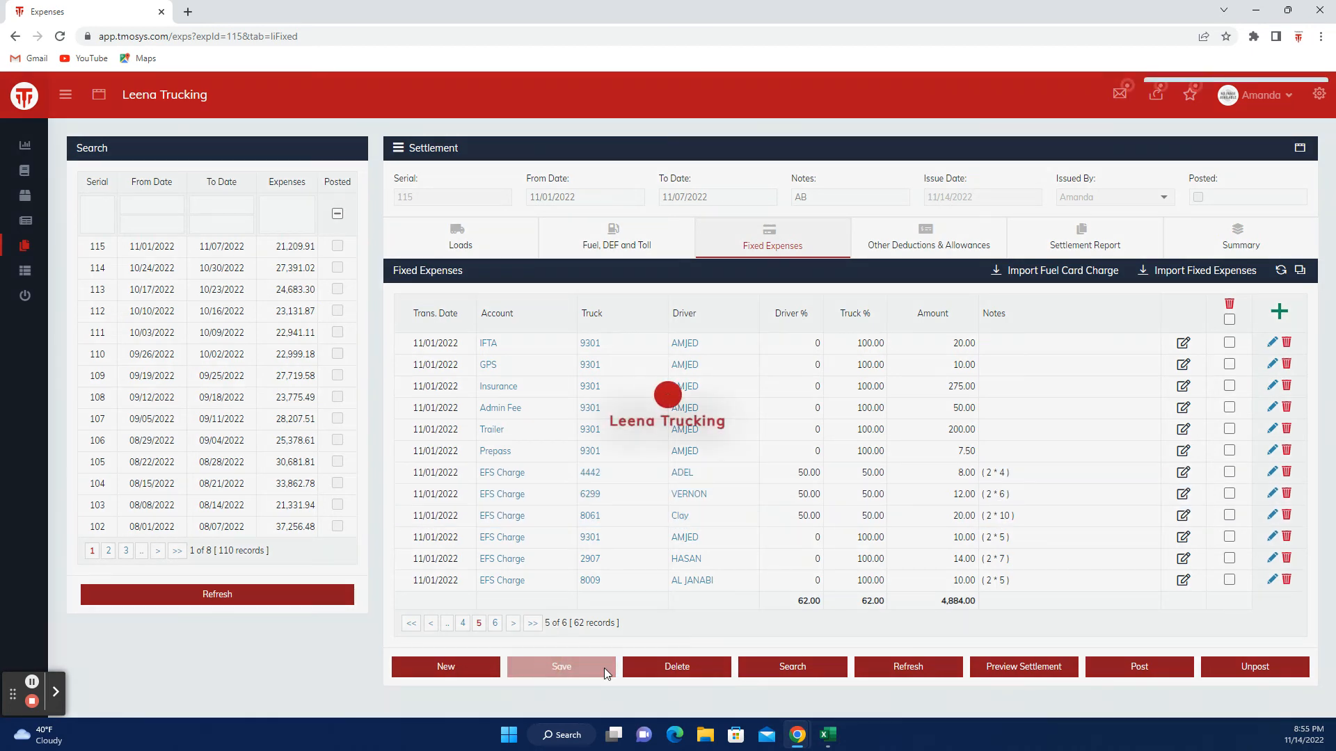
Step: Compare the fuel transactions on the first two pages of the fuel and DEF lines with the EFS Charge lines in the fixed expenses
left_click(986, 478)
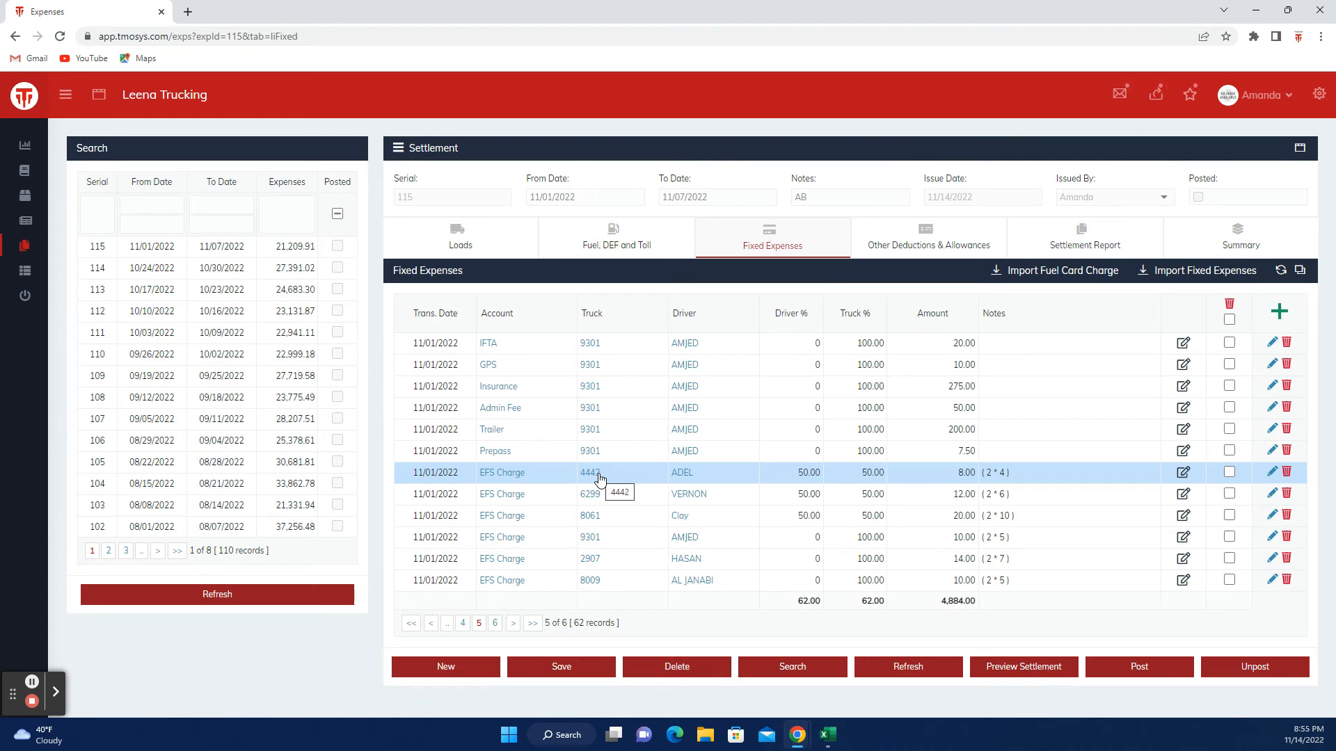
left_click(587, 231)
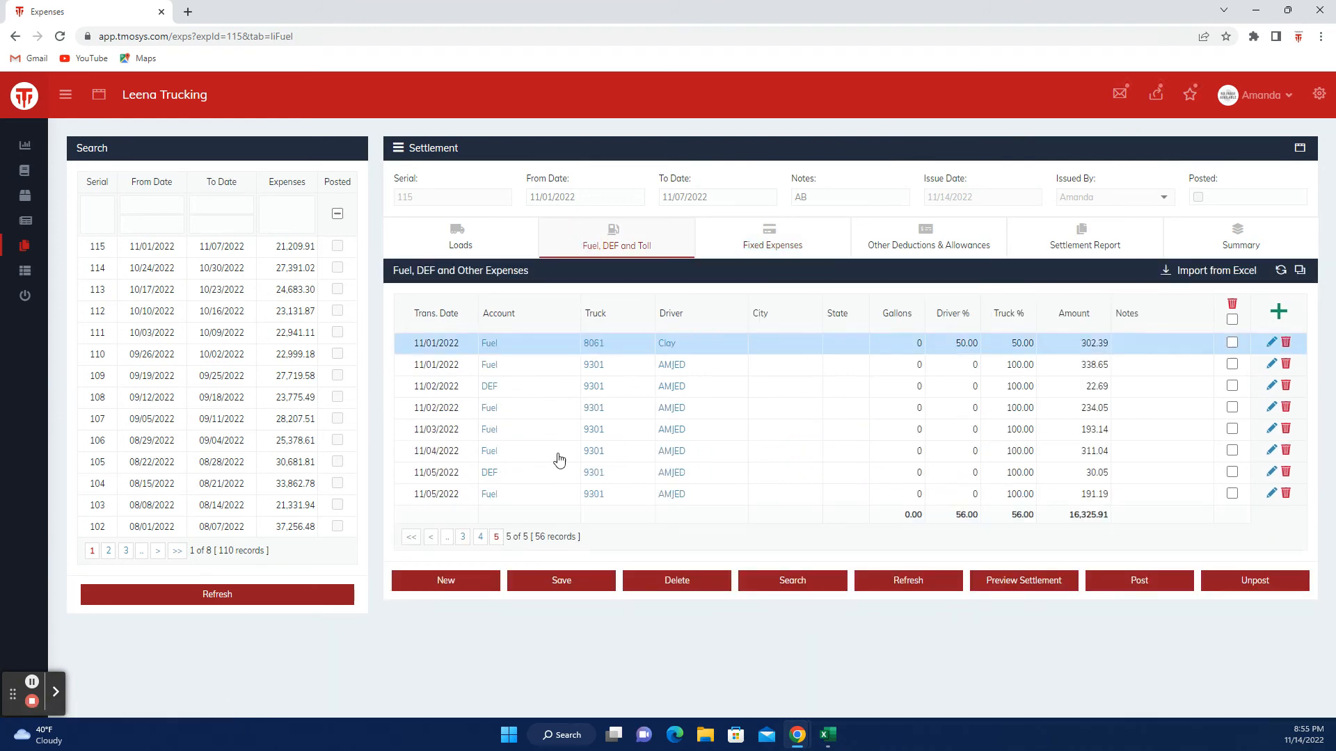
left_click(411, 538)
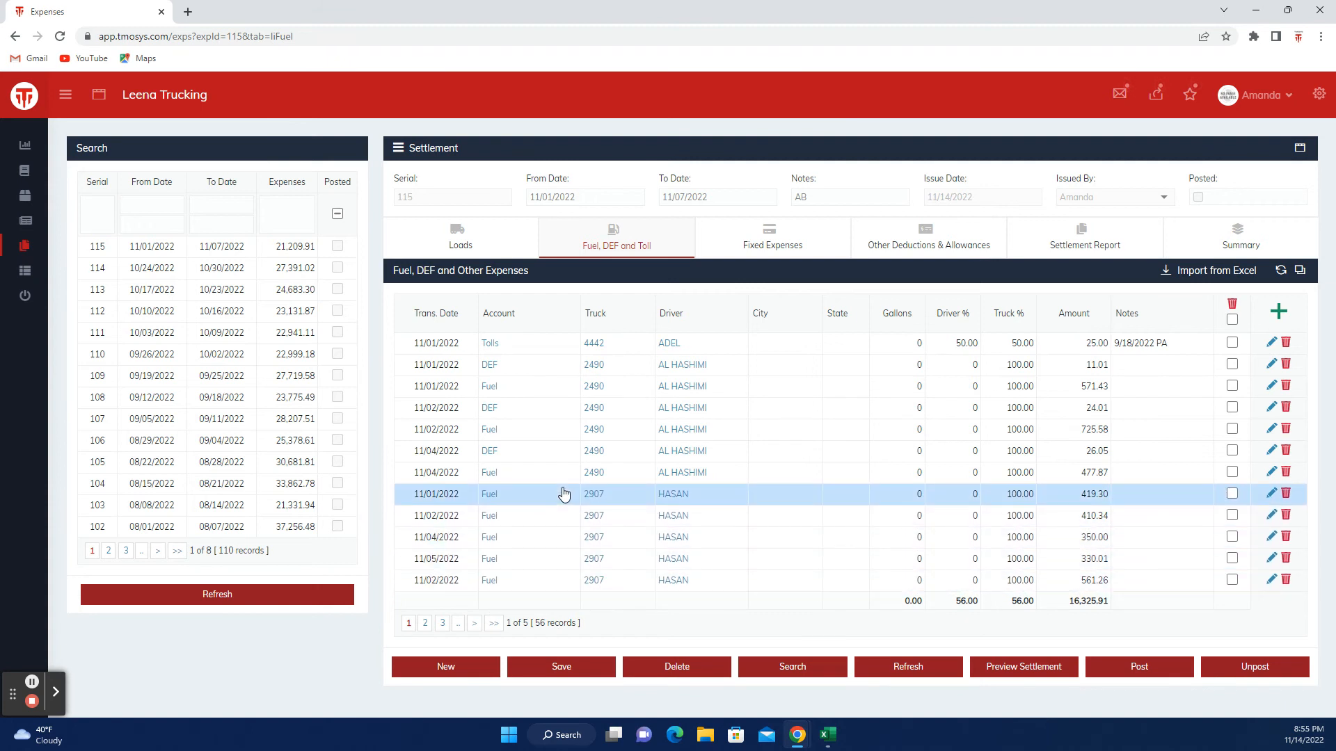
left_click(493, 624)
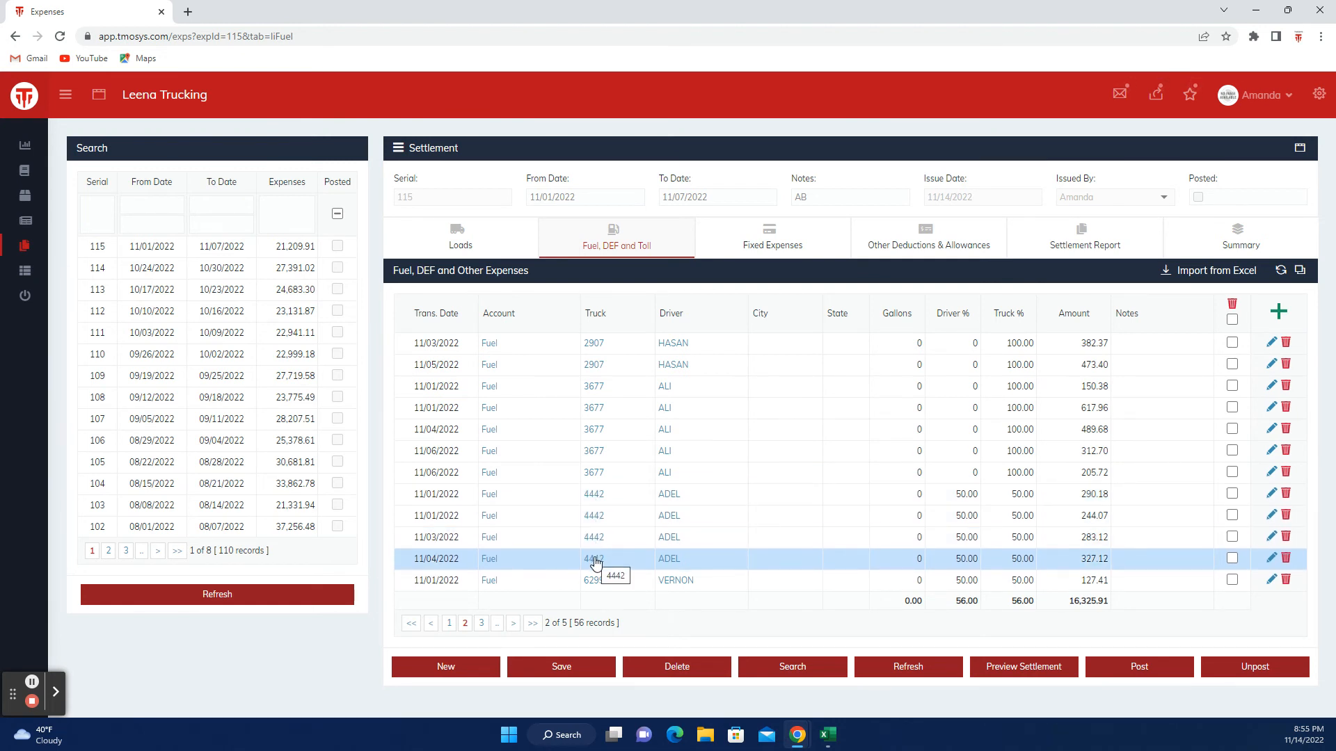
left_click(768, 247)
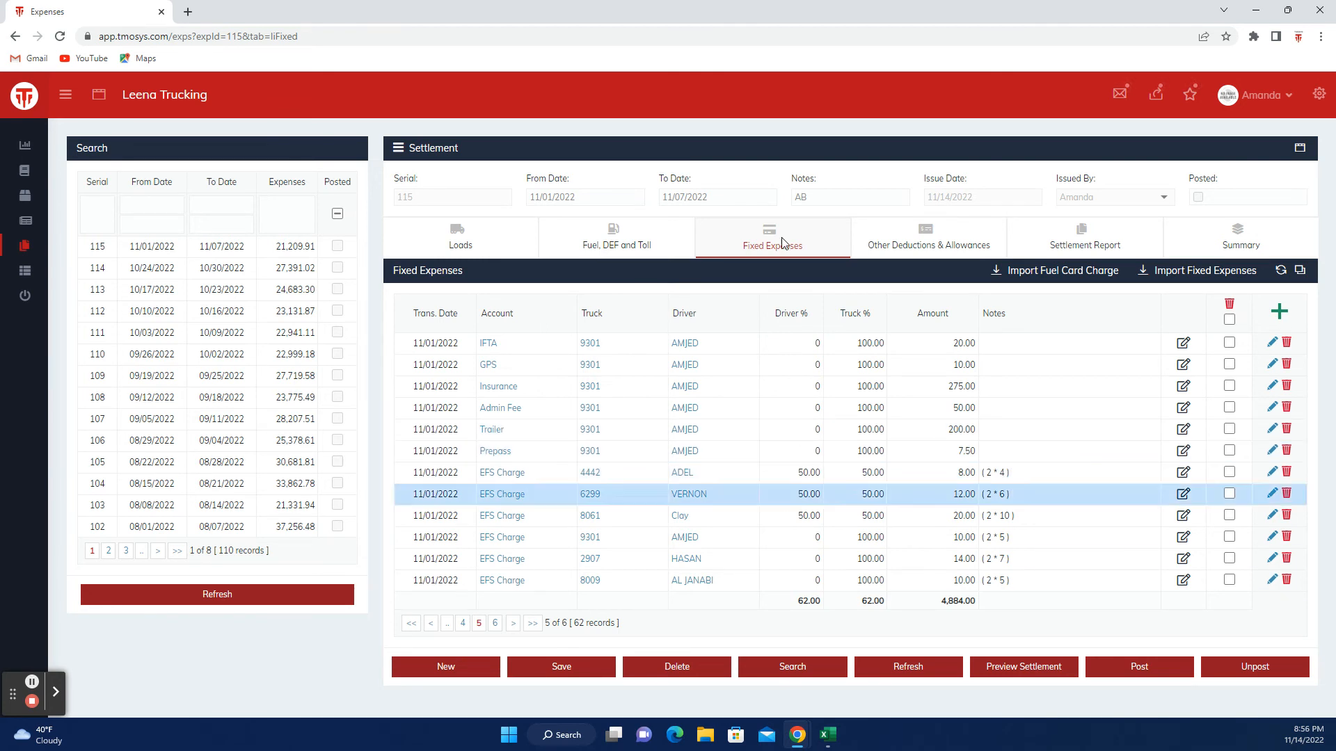
Step: Run the escrow import for other deductions with the Escrow account, 50 each month and a maximum of 1500, and save the settlement
left_click(949, 247)
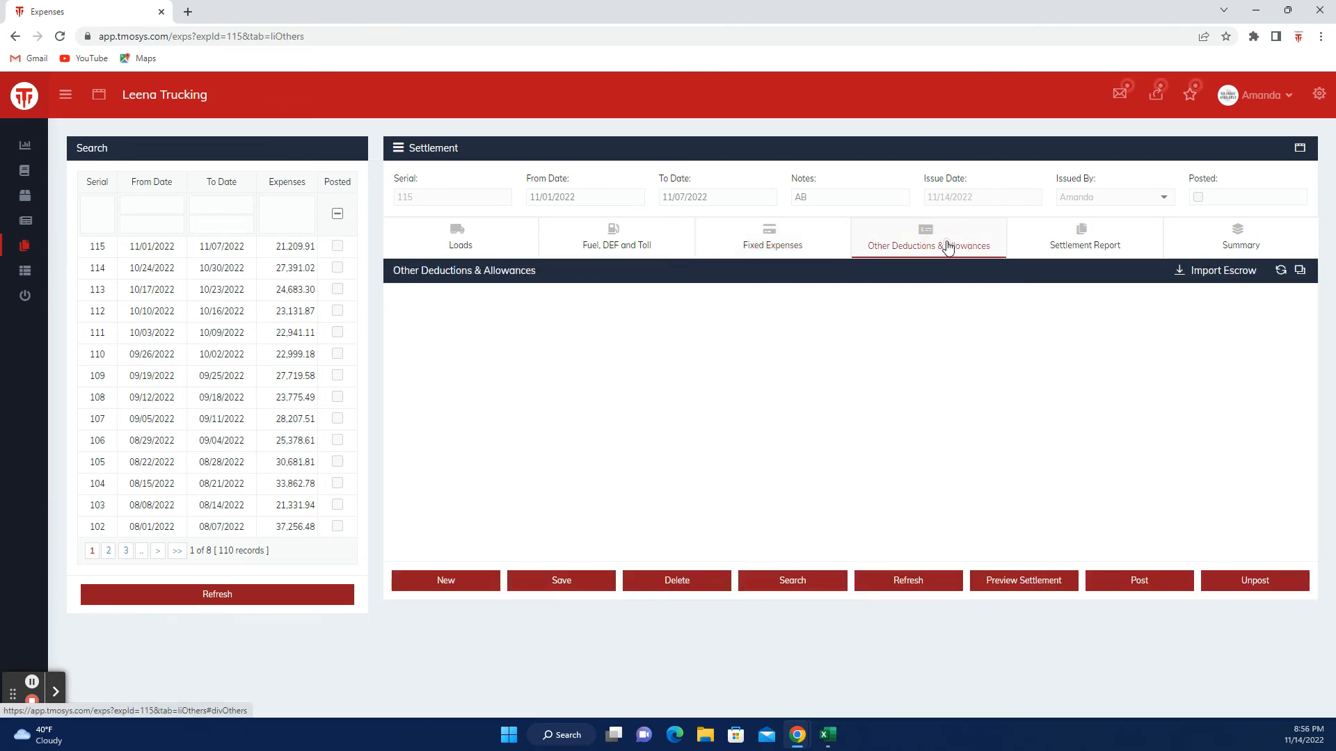
left_click(1180, 273)
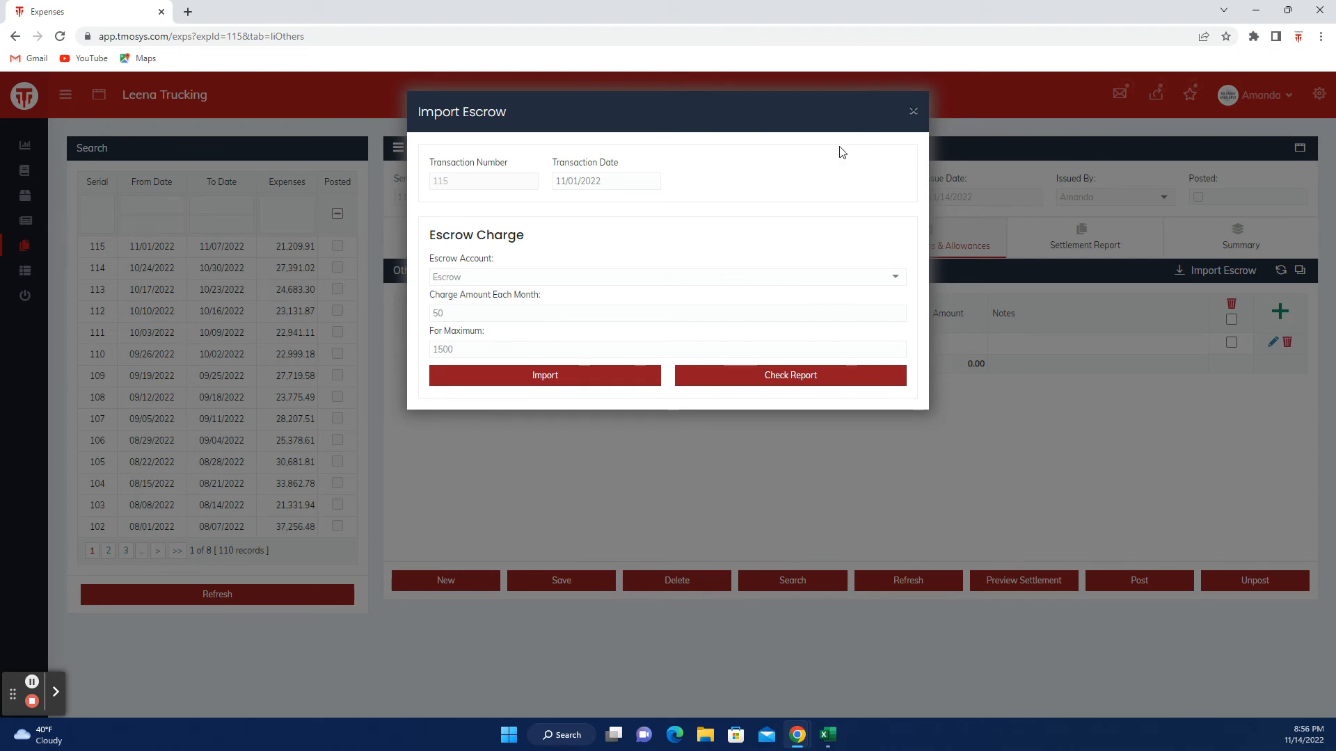
left_click(550, 385)
left_click(912, 113)
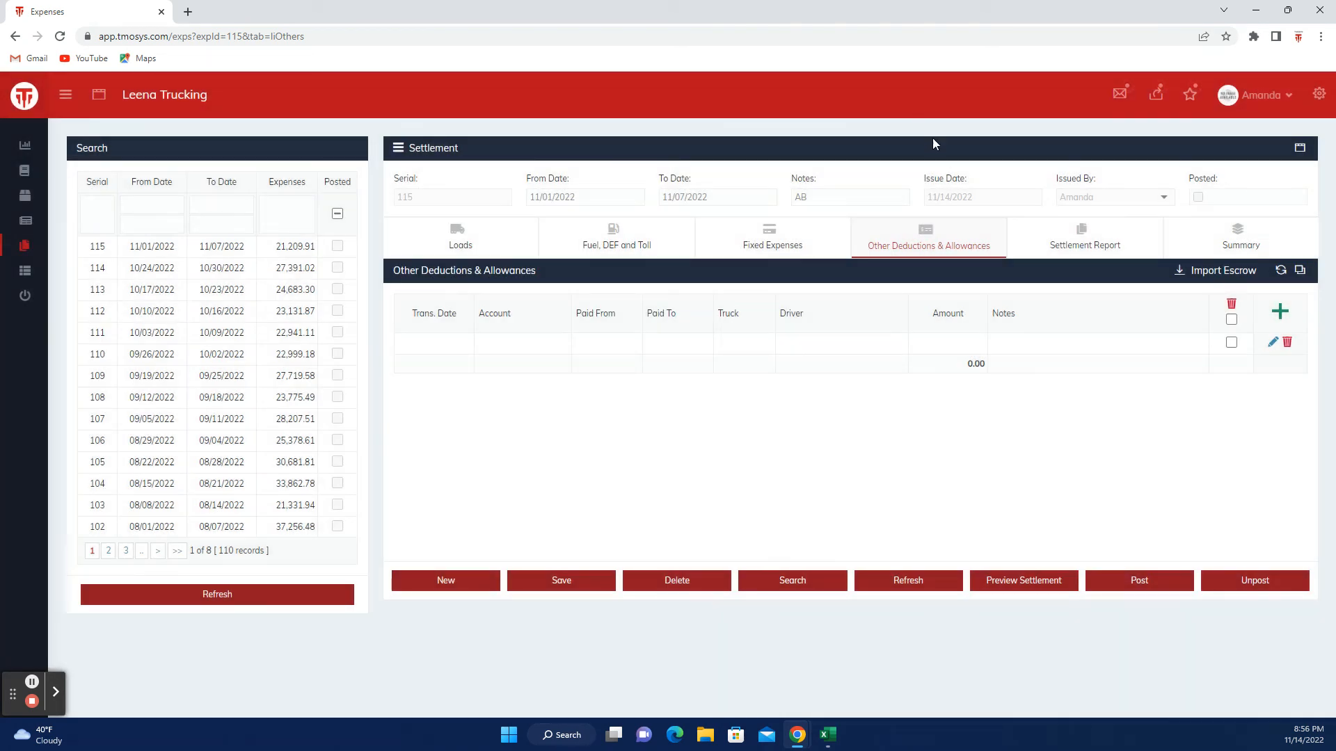
left_click(556, 583)
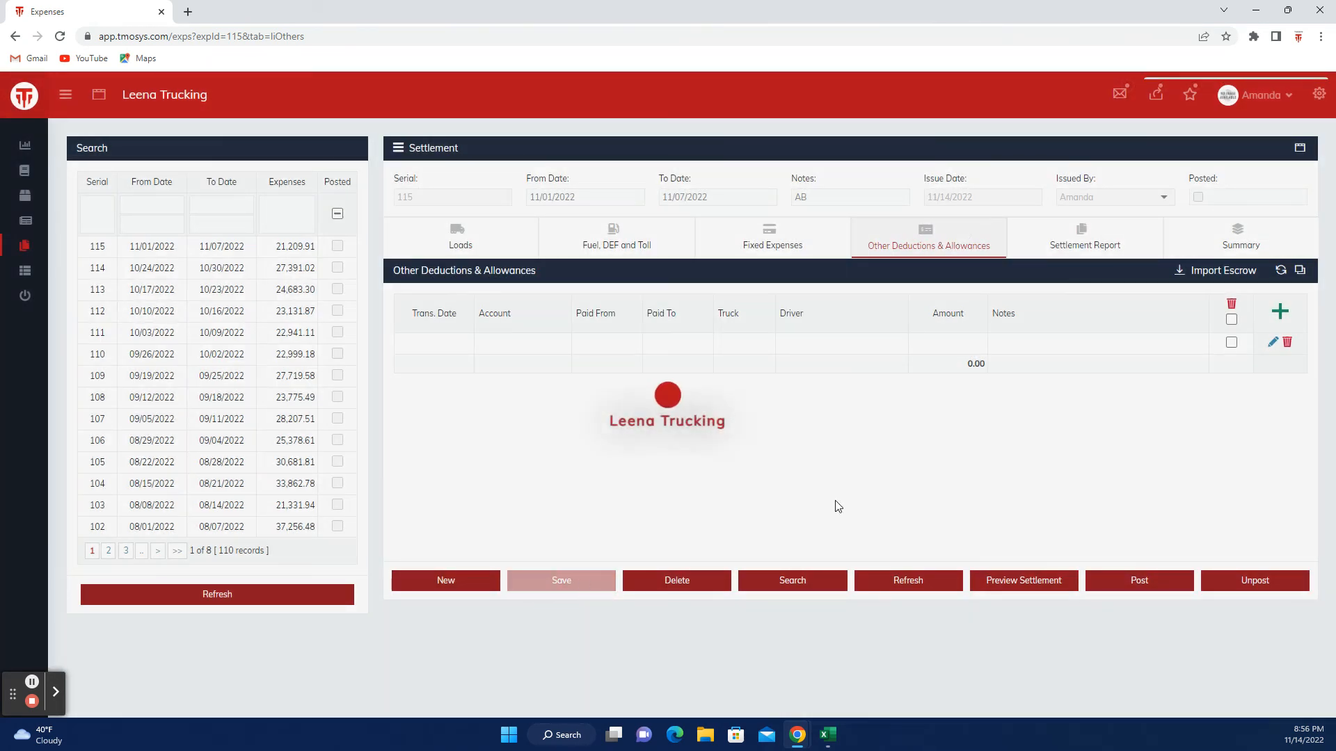
Step: Open truck 2490's statement from the settlement report and review its loads, expenses and net pay
left_click(1065, 254)
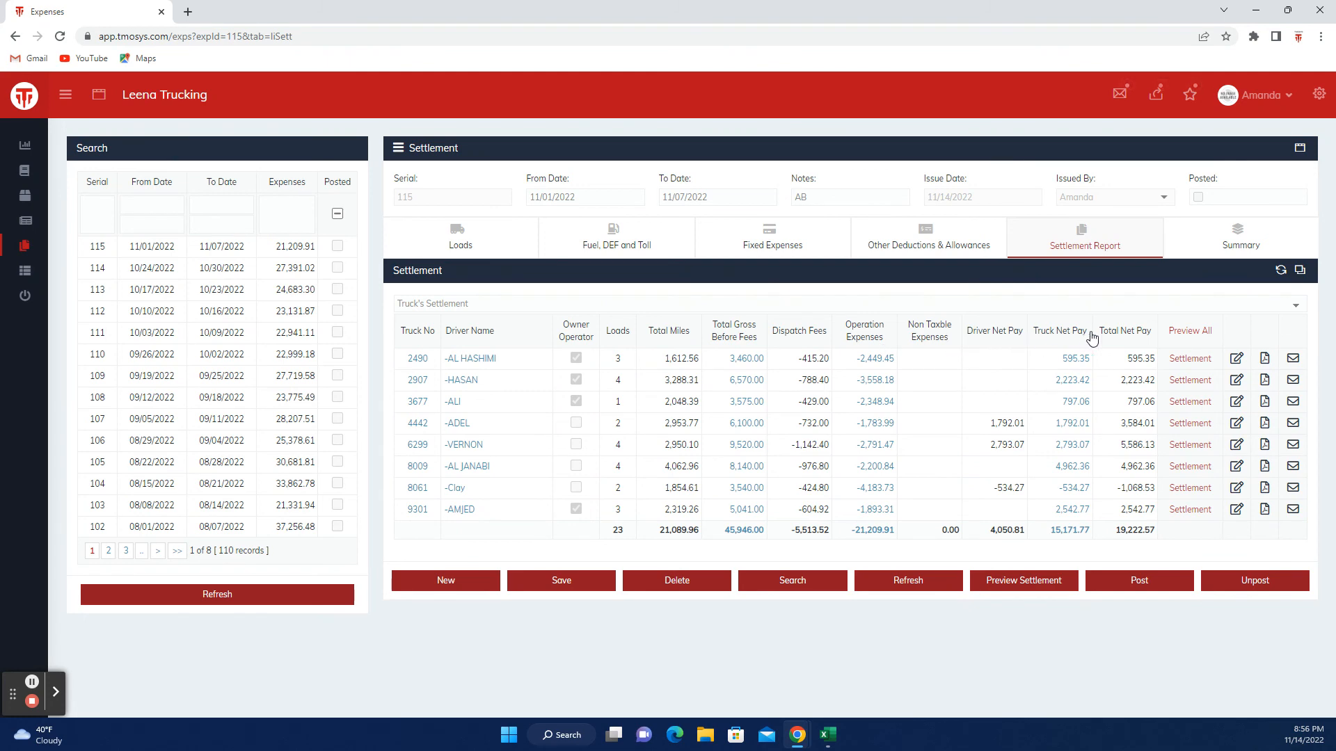
left_click(1189, 358)
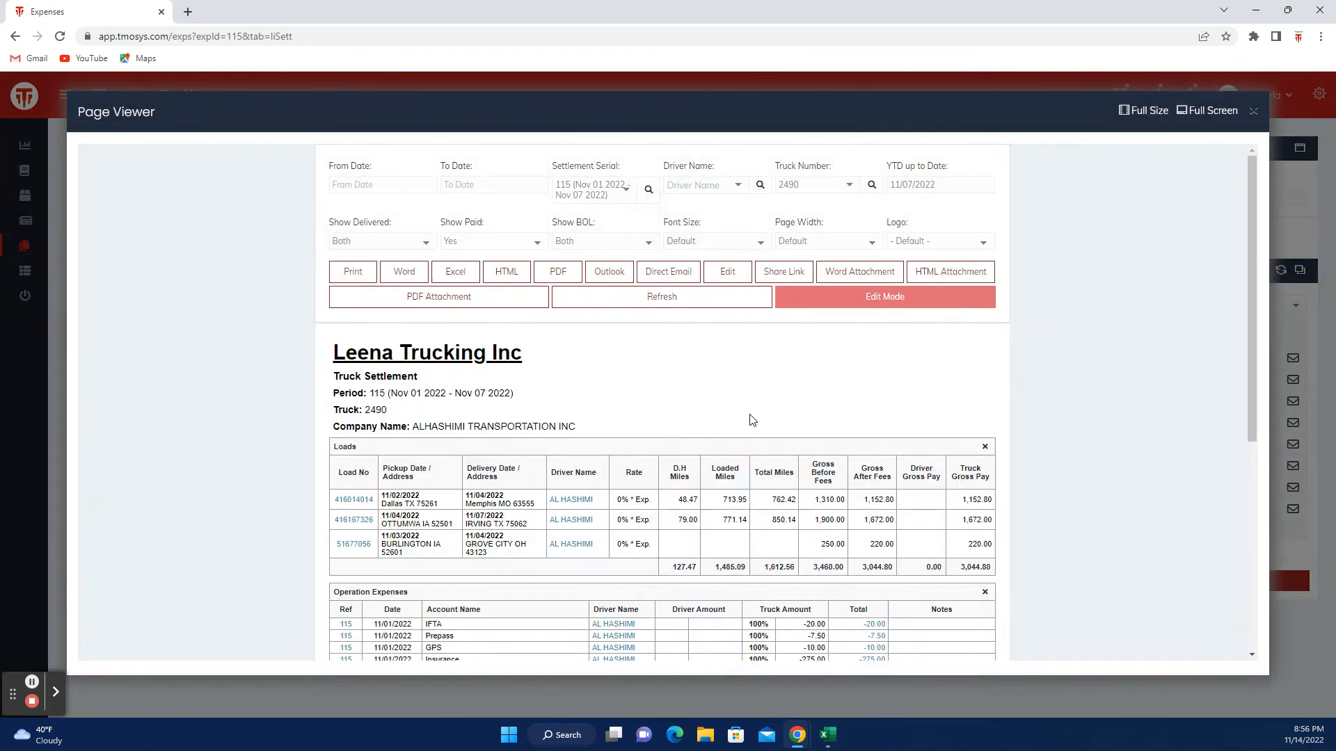
scroll(850, 387, "down", 1)
scroll(850, 387, "down", 5)
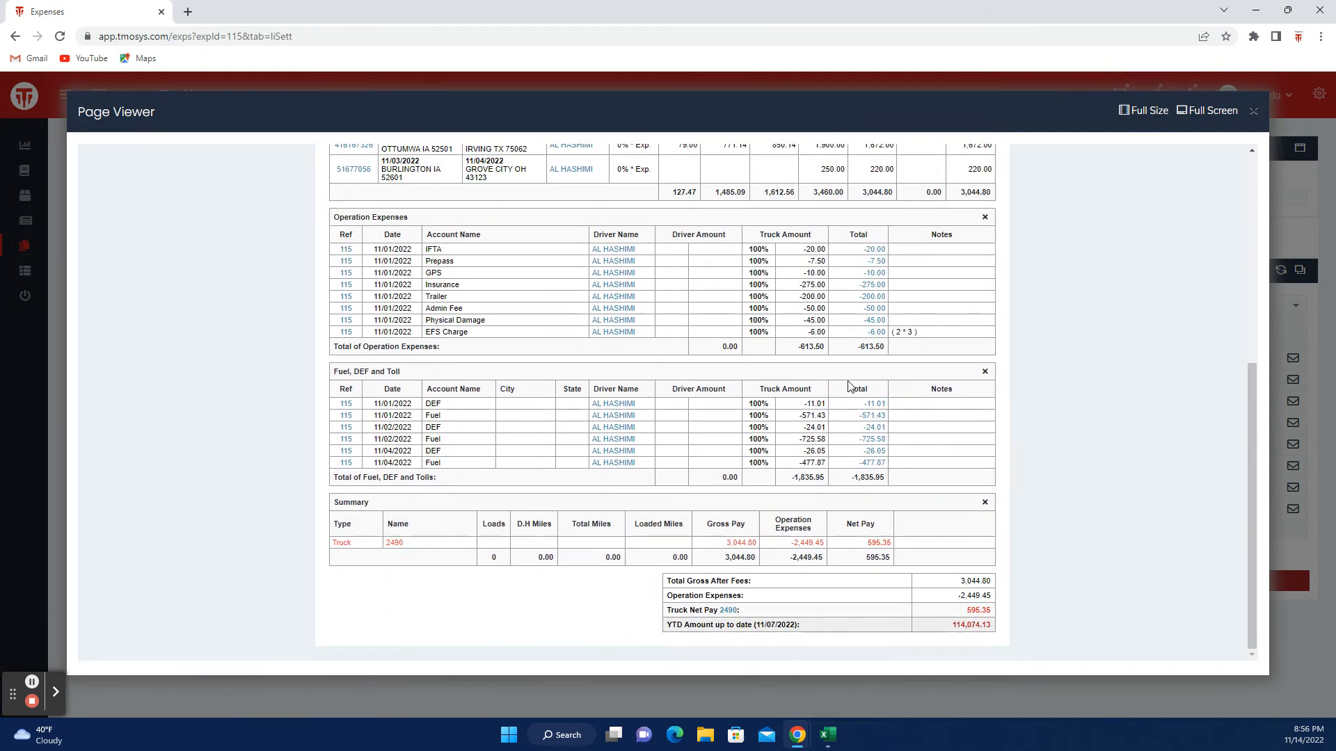
scroll(859, 384, "up", 6)
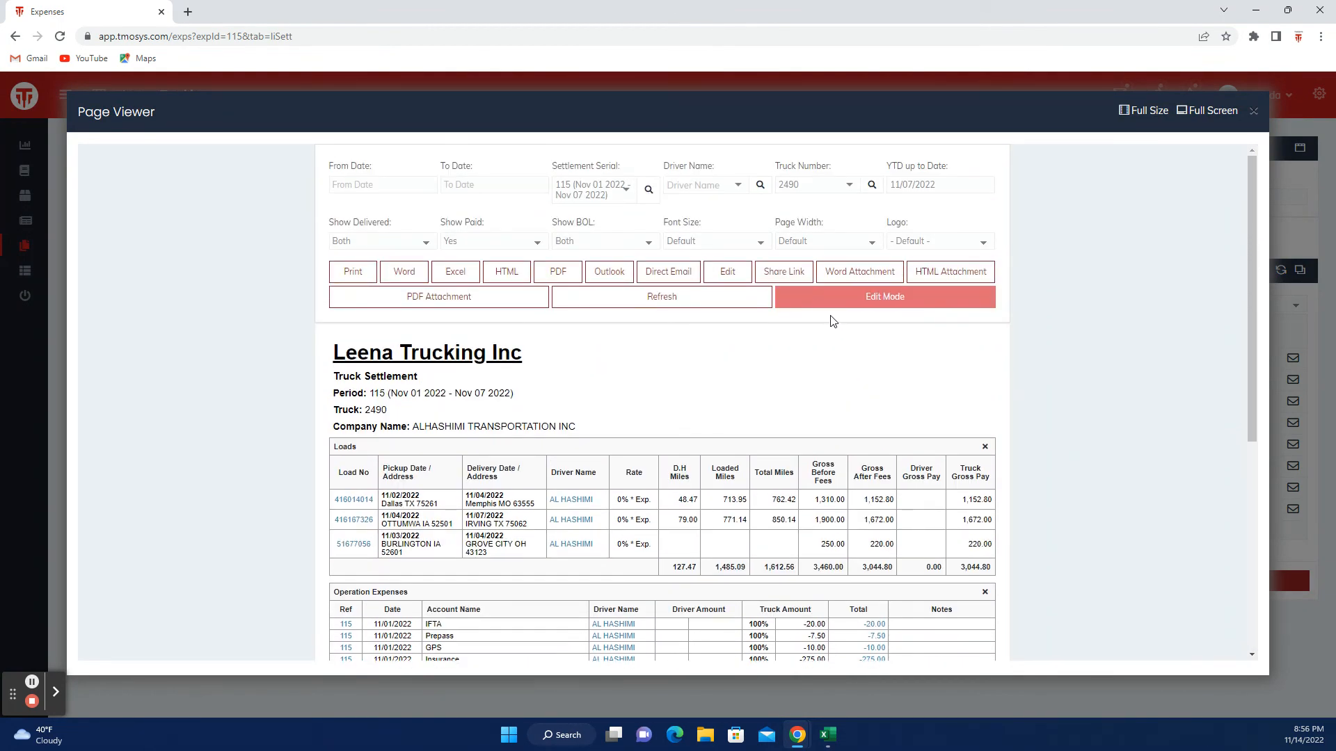
Step: Switch truck 2490's statement to edit mode and start a non-tax deductions and allowances line with the Bonus account
left_click(883, 306)
scroll(762, 365, "down", 3)
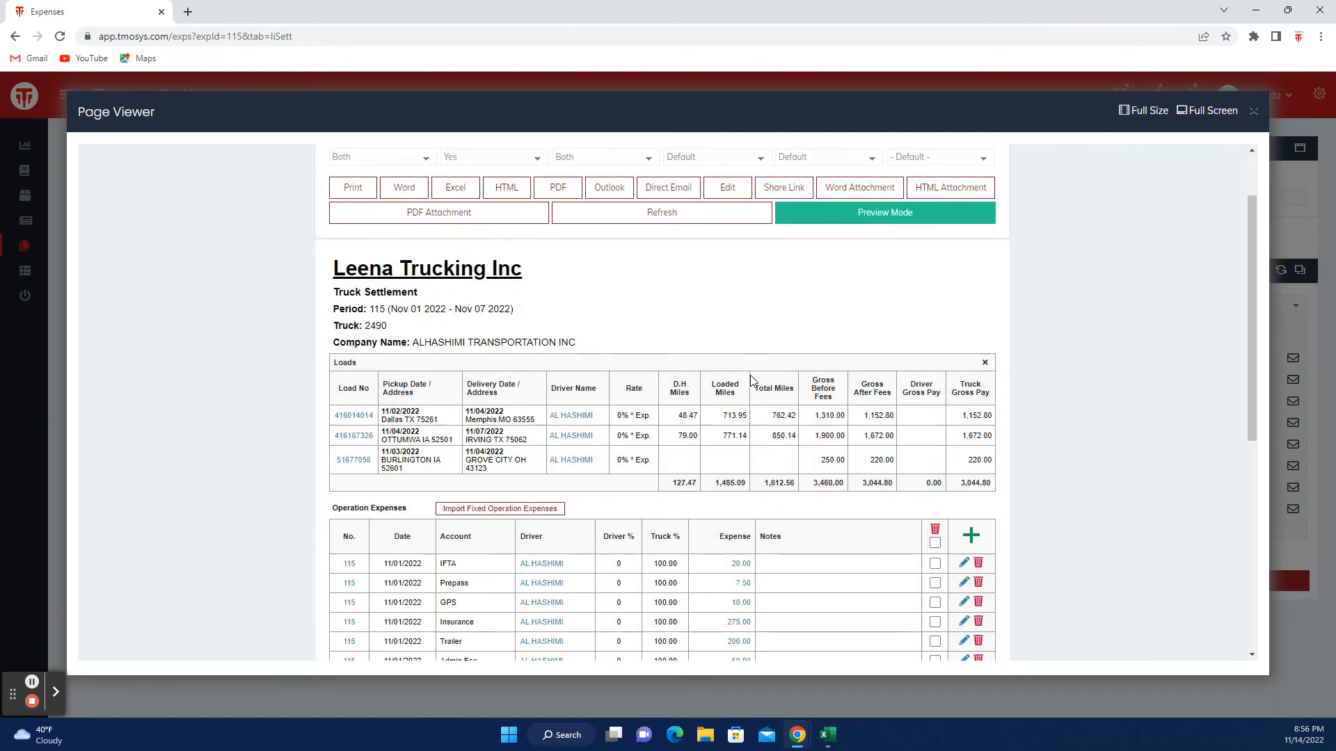
scroll(751, 381, "down", 4)
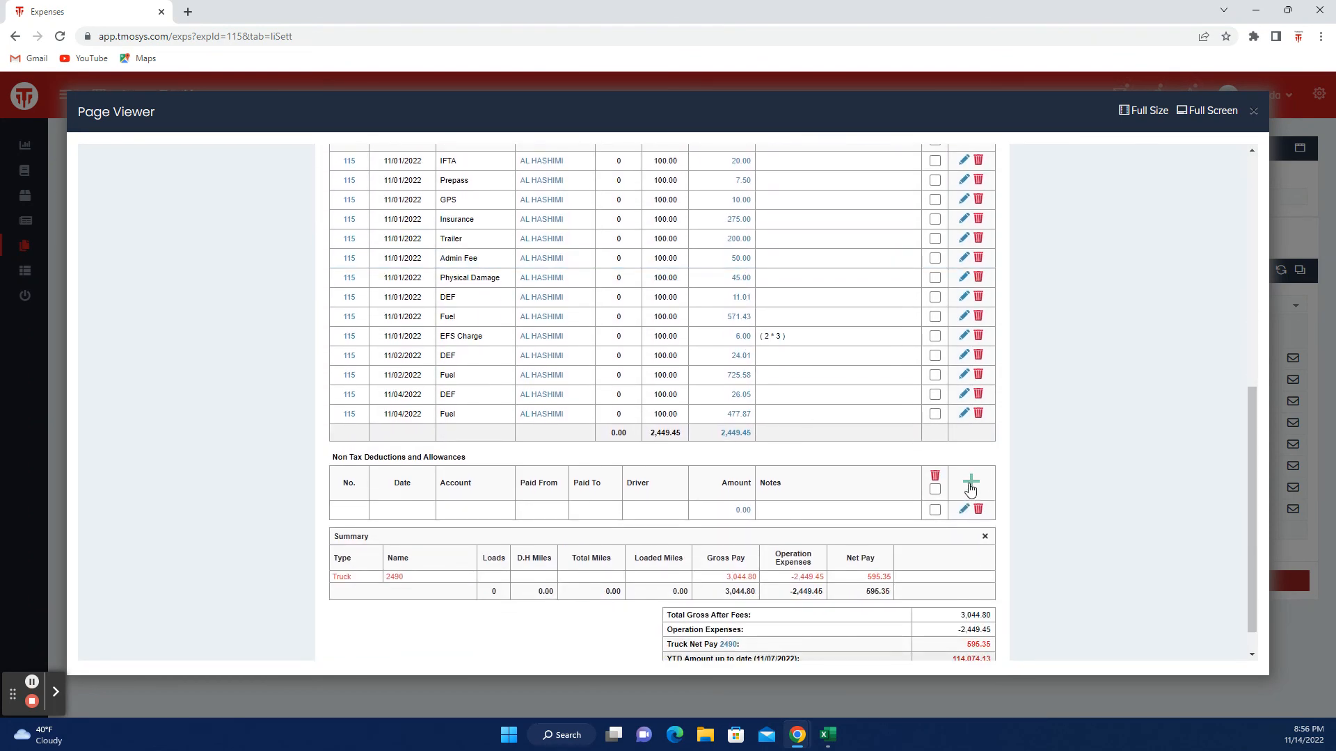
left_click(972, 485)
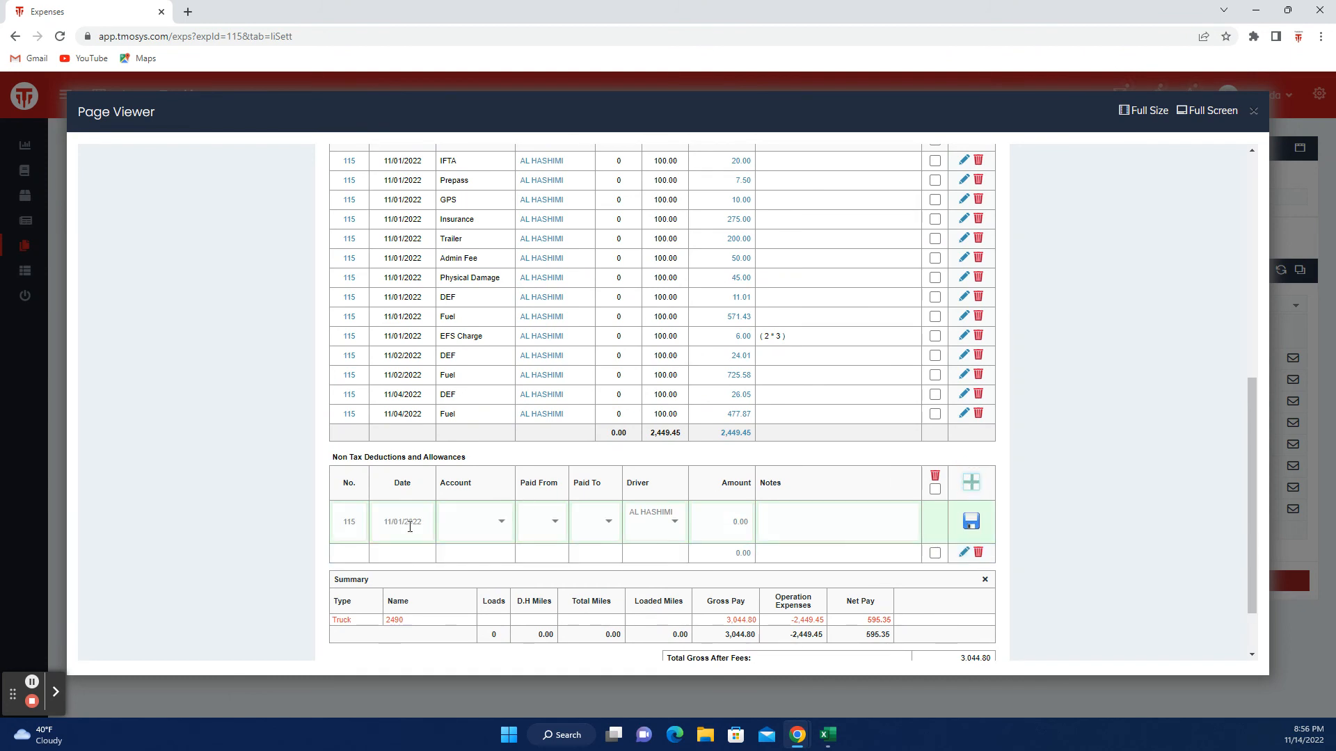
left_click(467, 529)
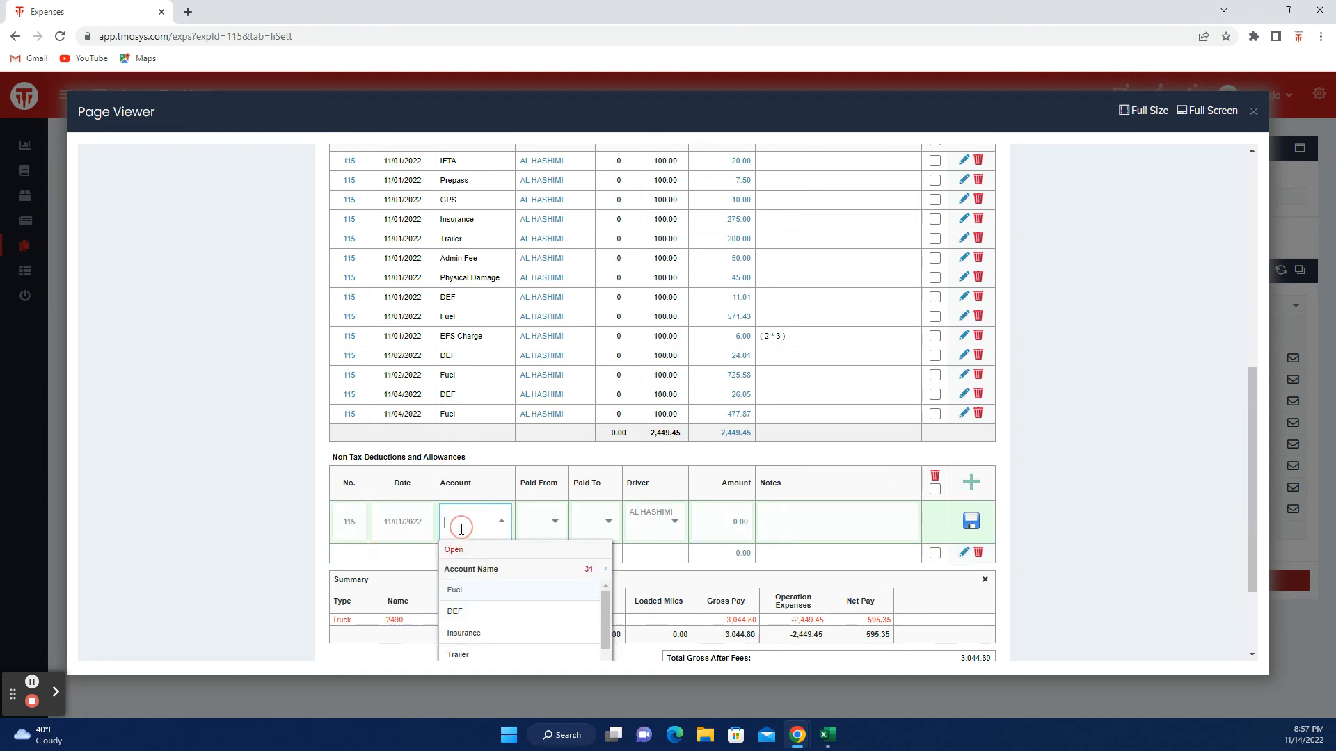
type("bon")
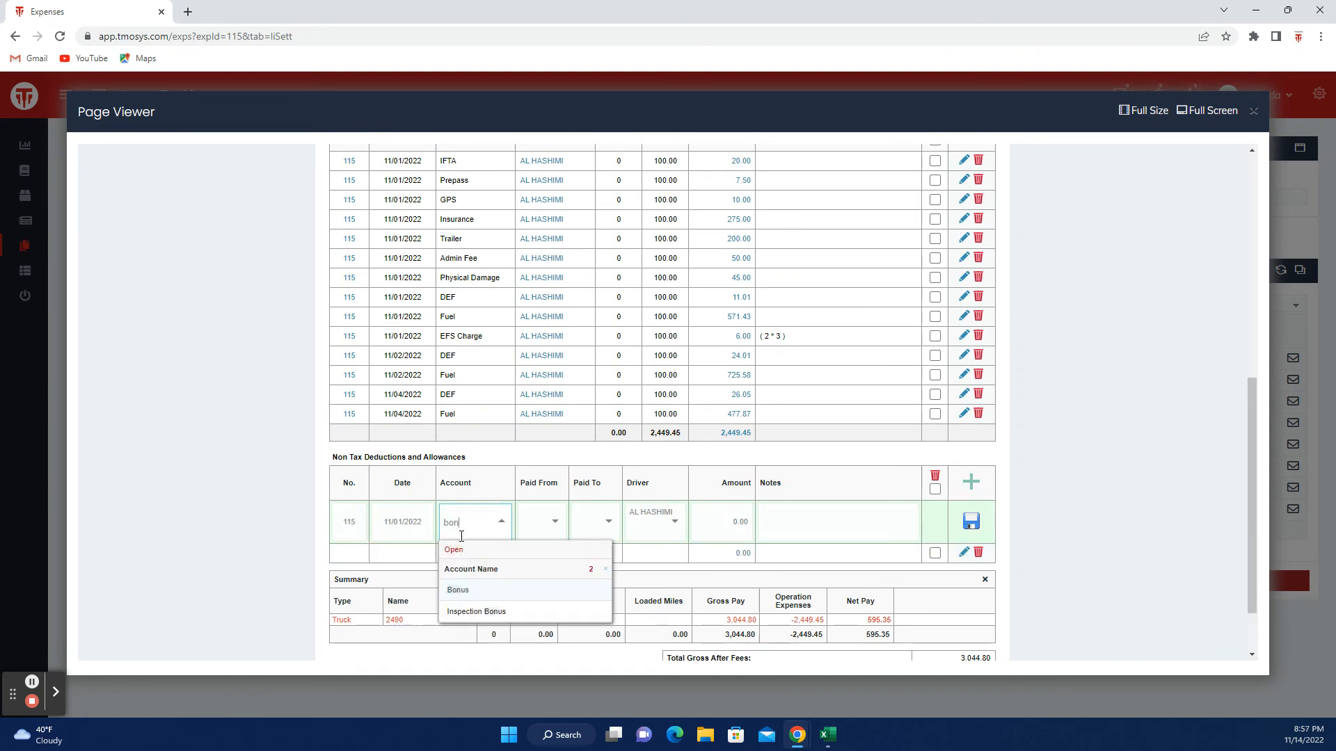
left_click(498, 590)
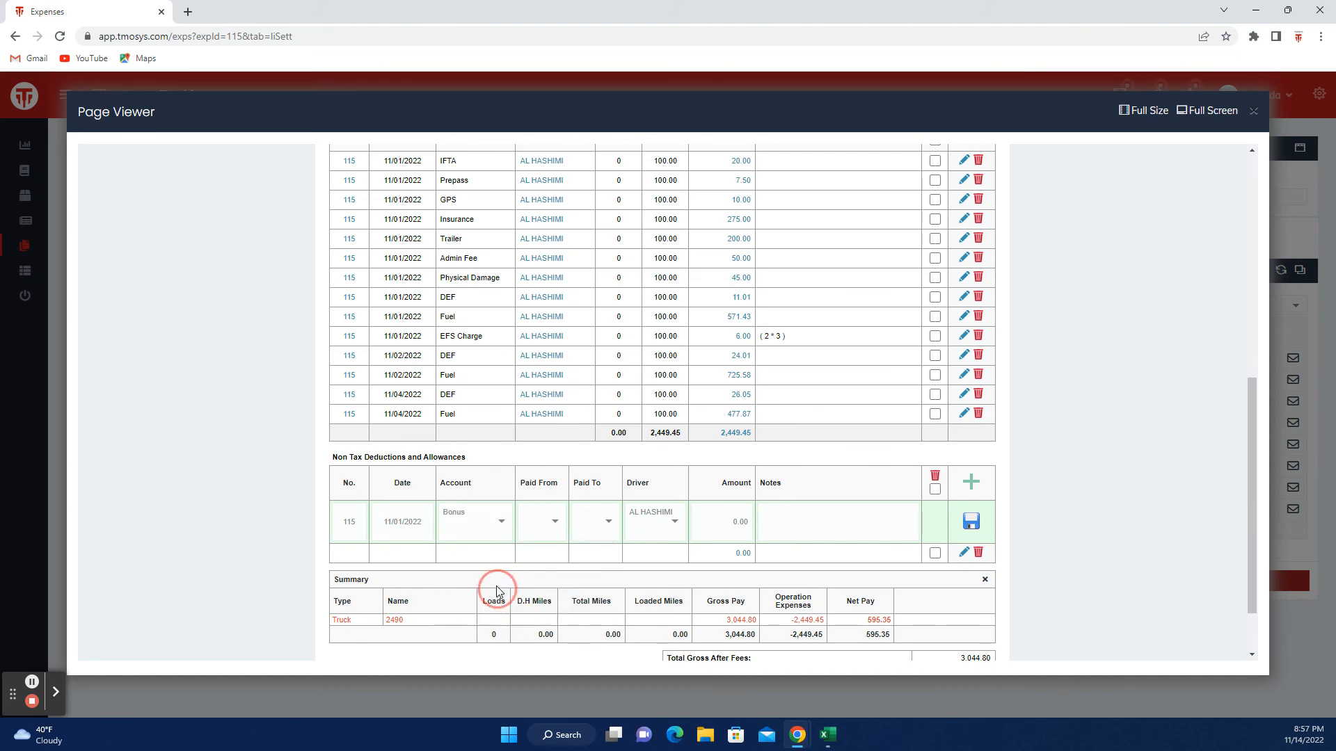
Step: Set the bonus as paid from Company to Truck with amount 200 and note "Inspection on 11/3/2022", and save the line
left_click(549, 526)
left_click(548, 633)
left_click(589, 530)
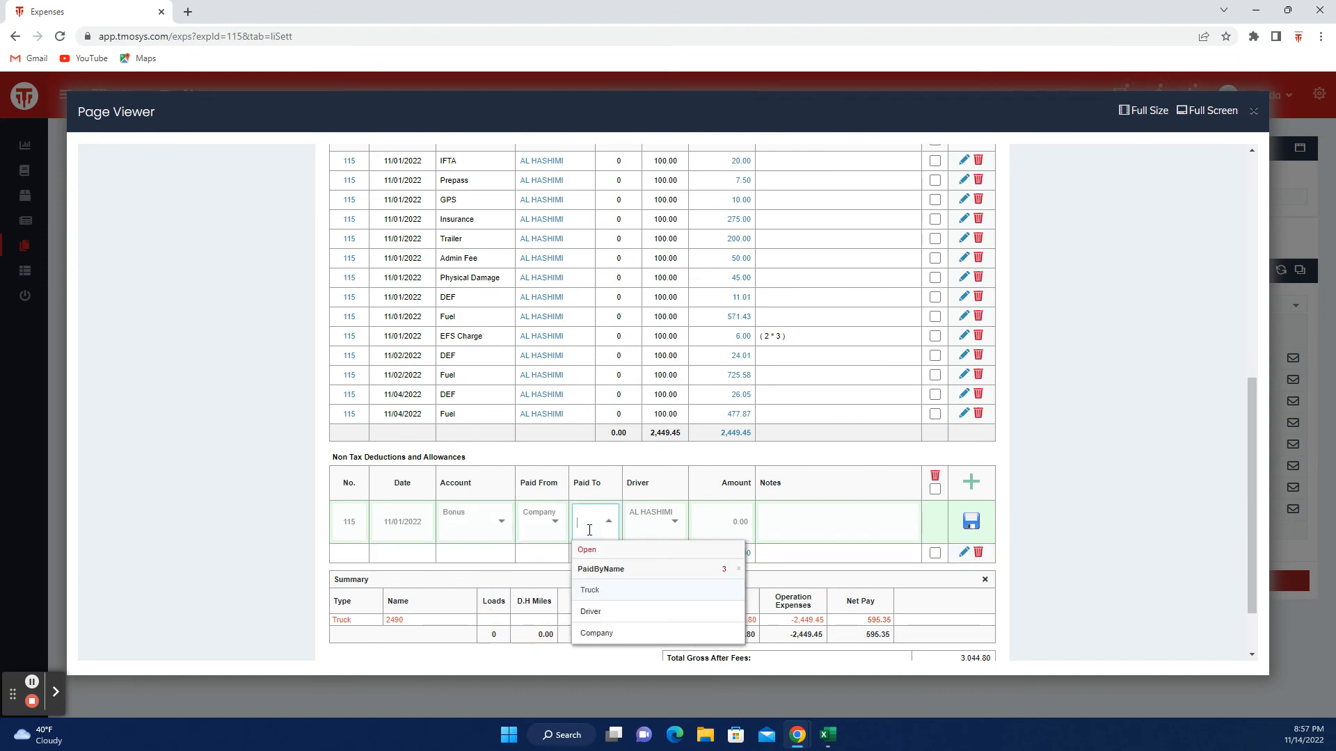
left_click(602, 599)
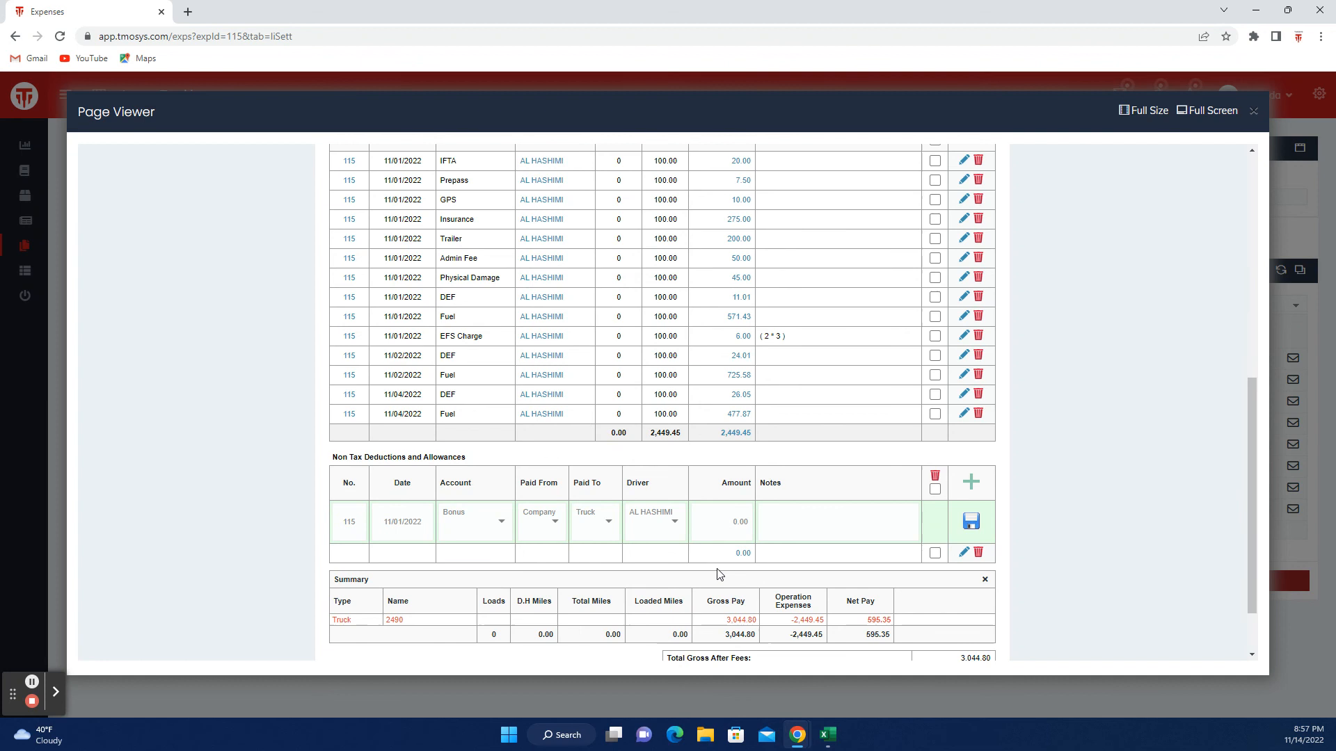
left_click(753, 521)
left_click(777, 515)
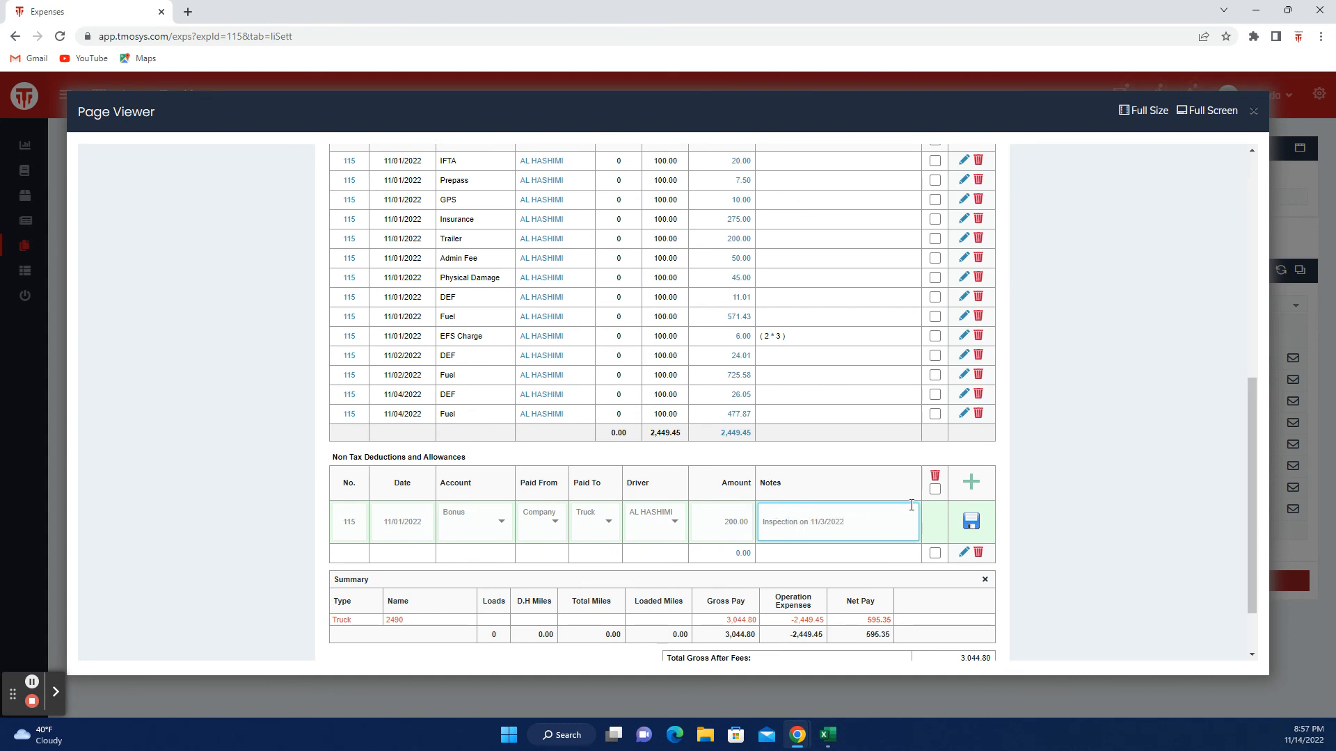
left_click(977, 520)
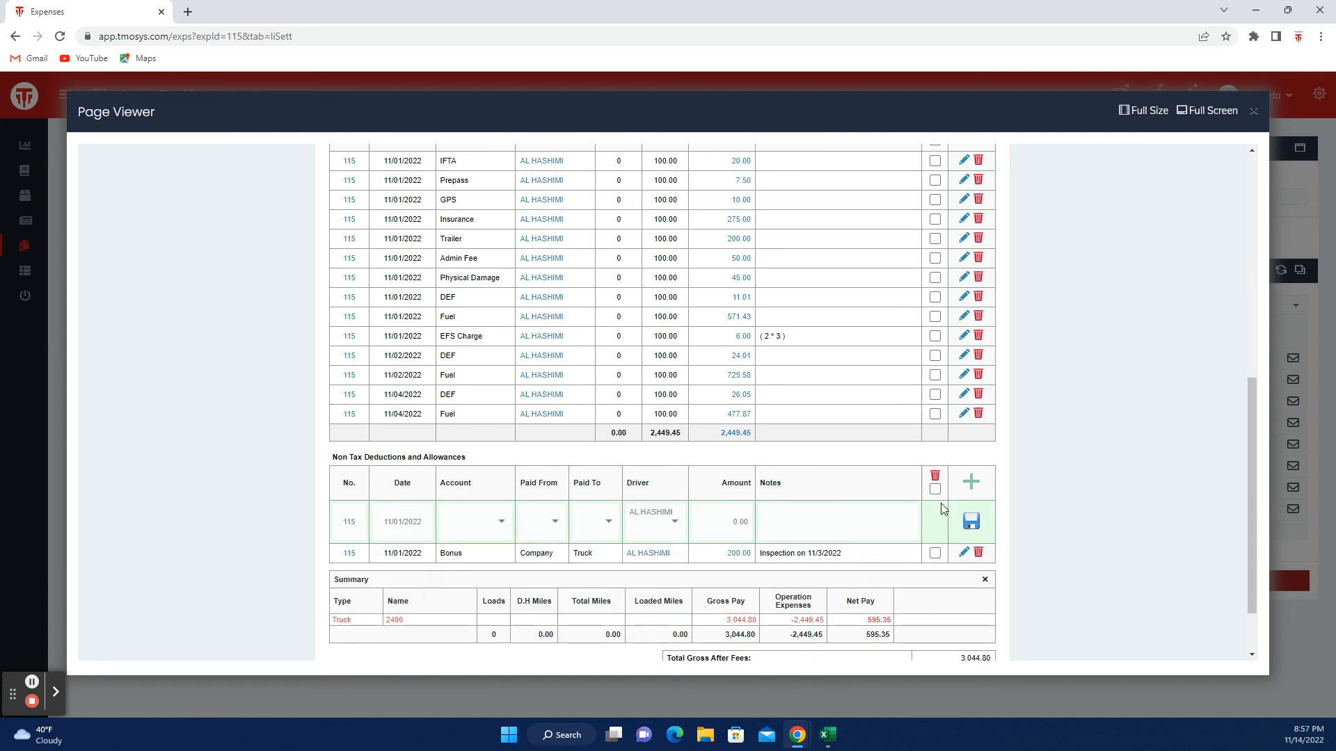
Step: Return truck 2490's statement to preview mode, check the bonus line and net pay, and close the statement
scroll(1050, 554, "up", 7)
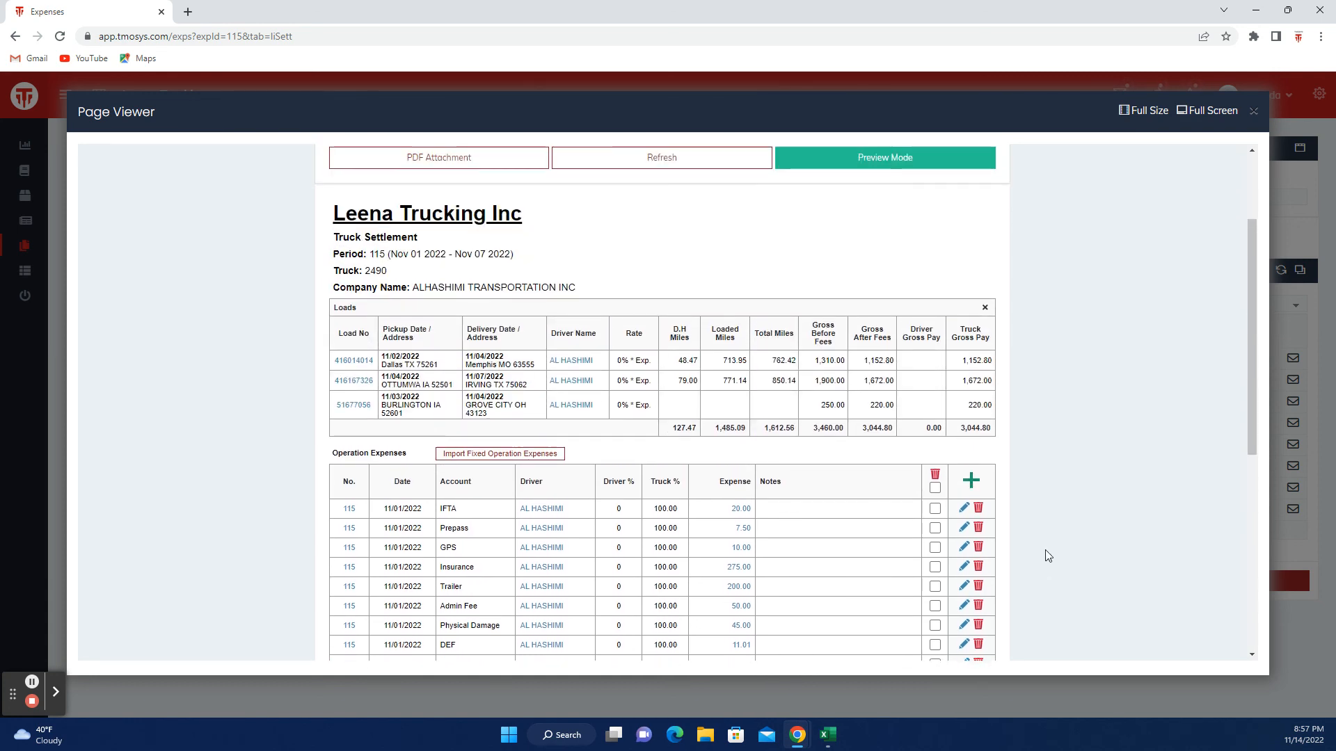
left_click(853, 300)
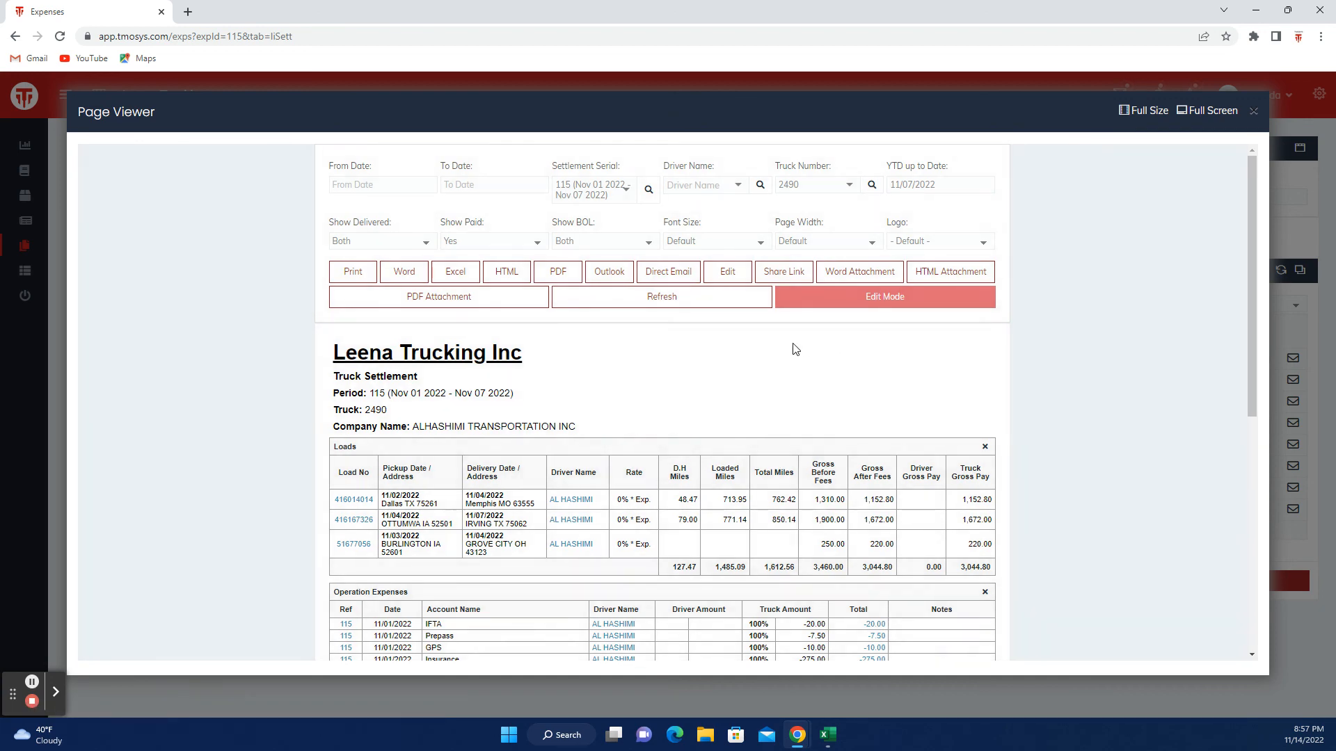
scroll(793, 349, "down", 4)
scroll(795, 349, "down", 3)
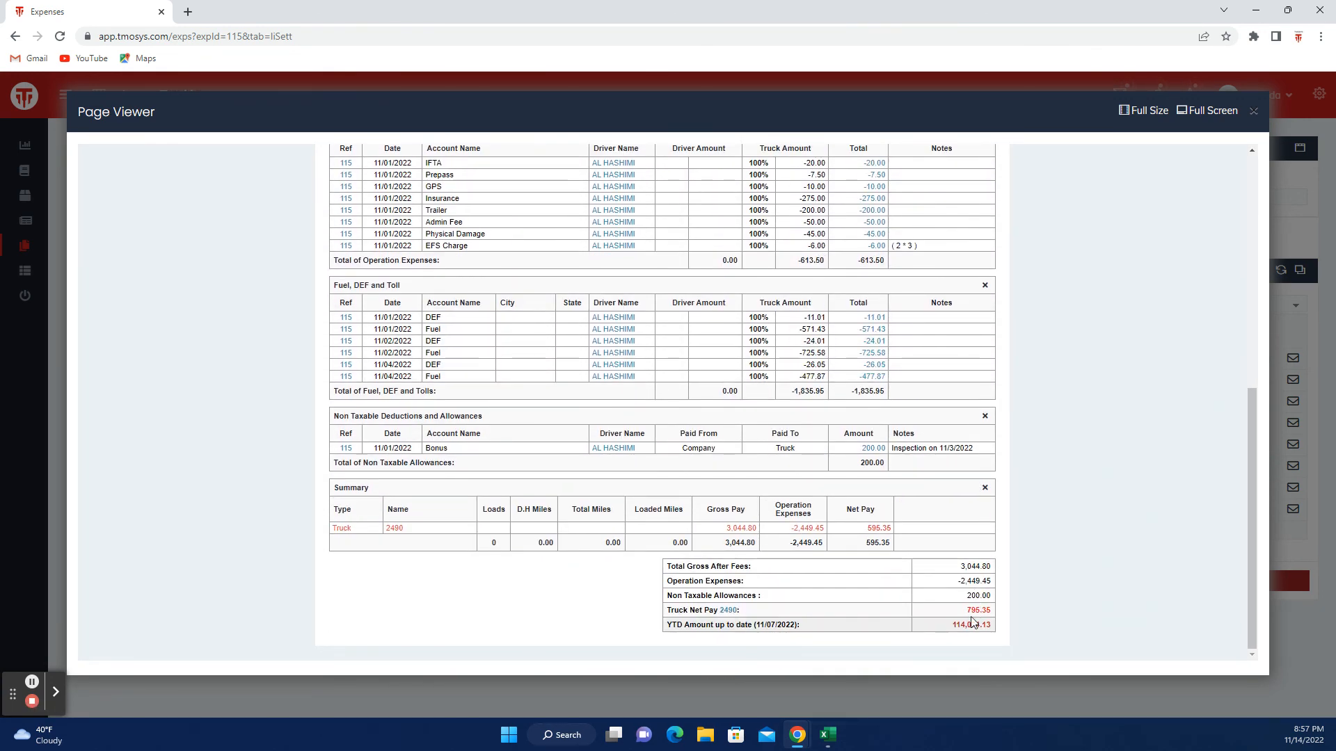
scroll(1132, 586, "up", 7)
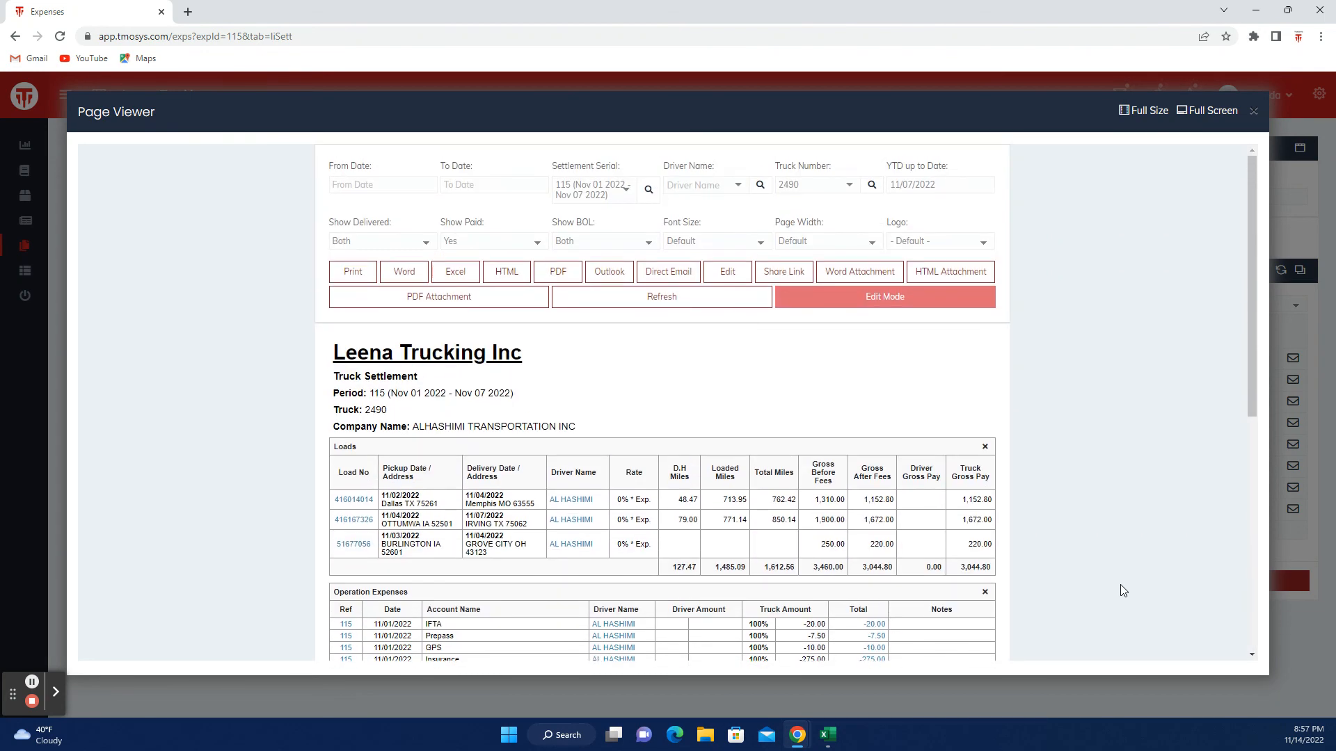
left_click(1253, 113)
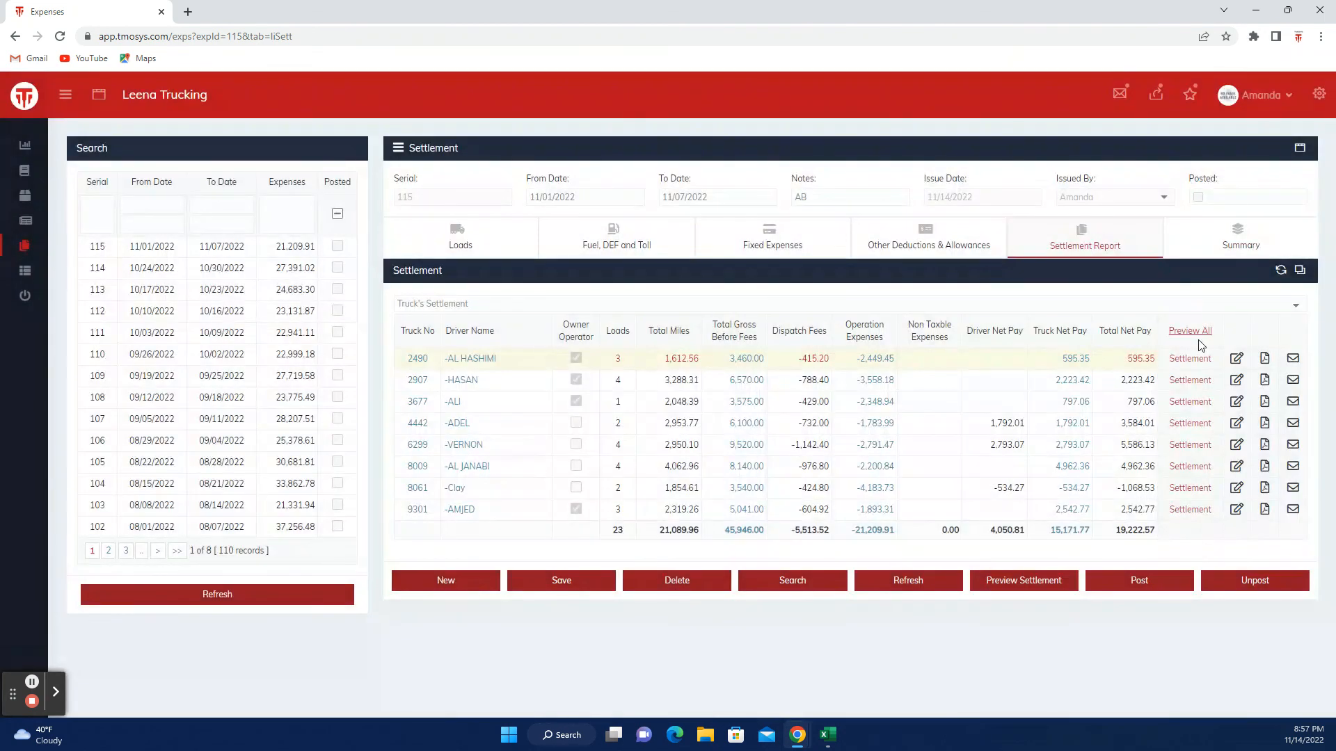
Step: Preview all truck settlements in one report, close it and open the settlement's summary of loads and expenses
left_click(1188, 334)
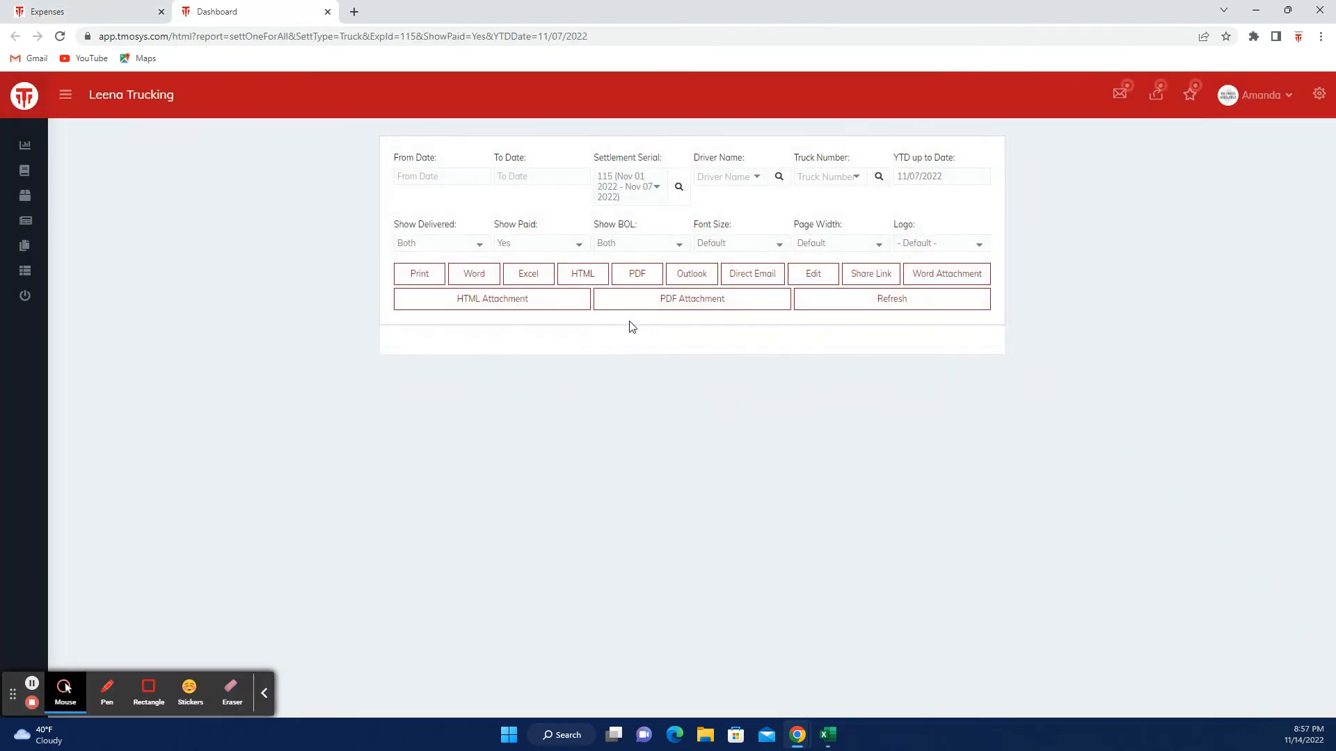
scroll(630, 330, "down", 12)
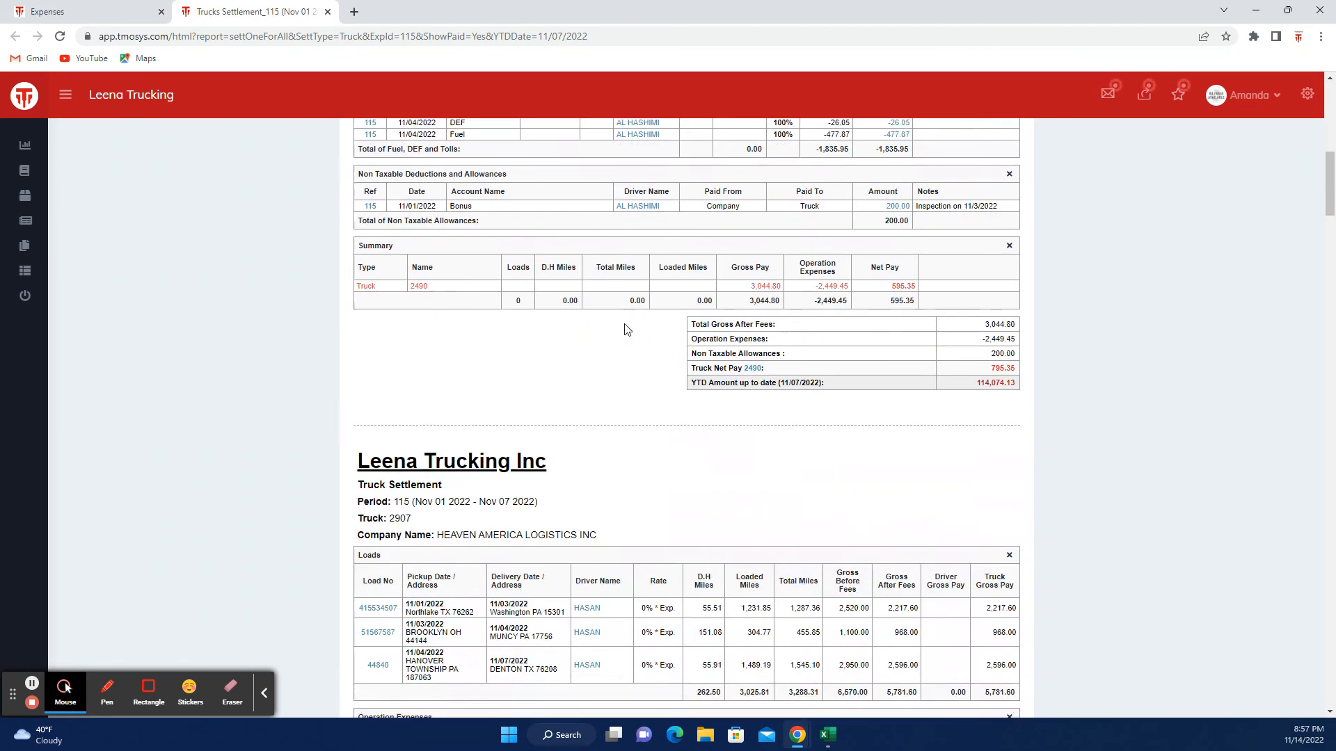
scroll(627, 330, "down", 20)
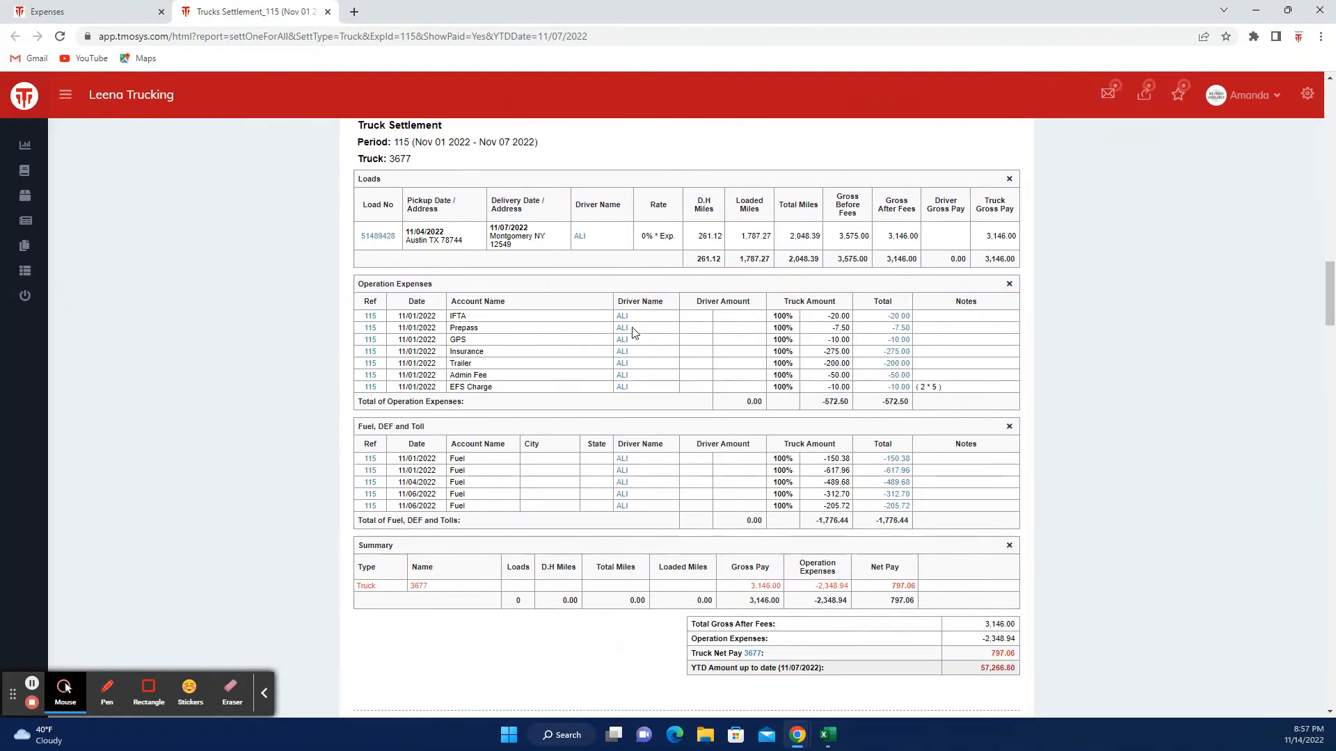
scroll(634, 332, "down", 5)
scroll(637, 333, "up", 15)
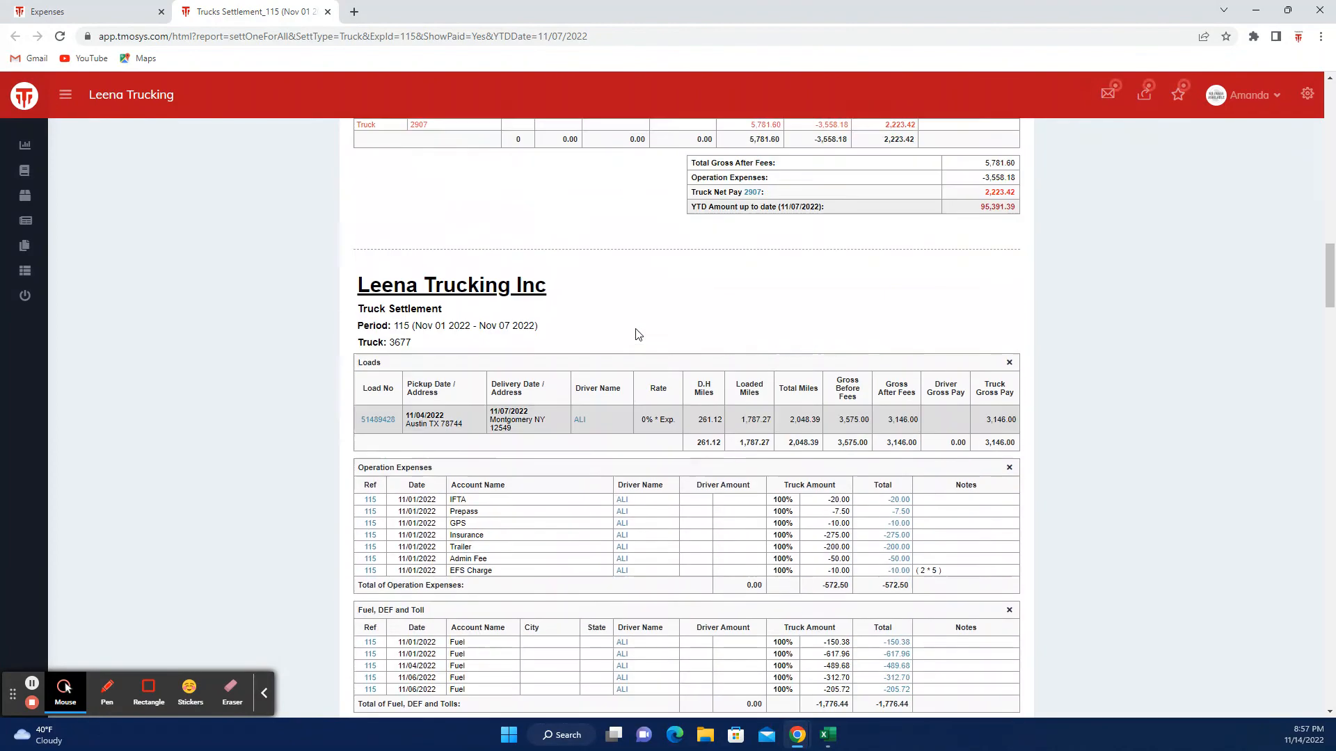
scroll(653, 340, "up", 5)
left_click(327, 12)
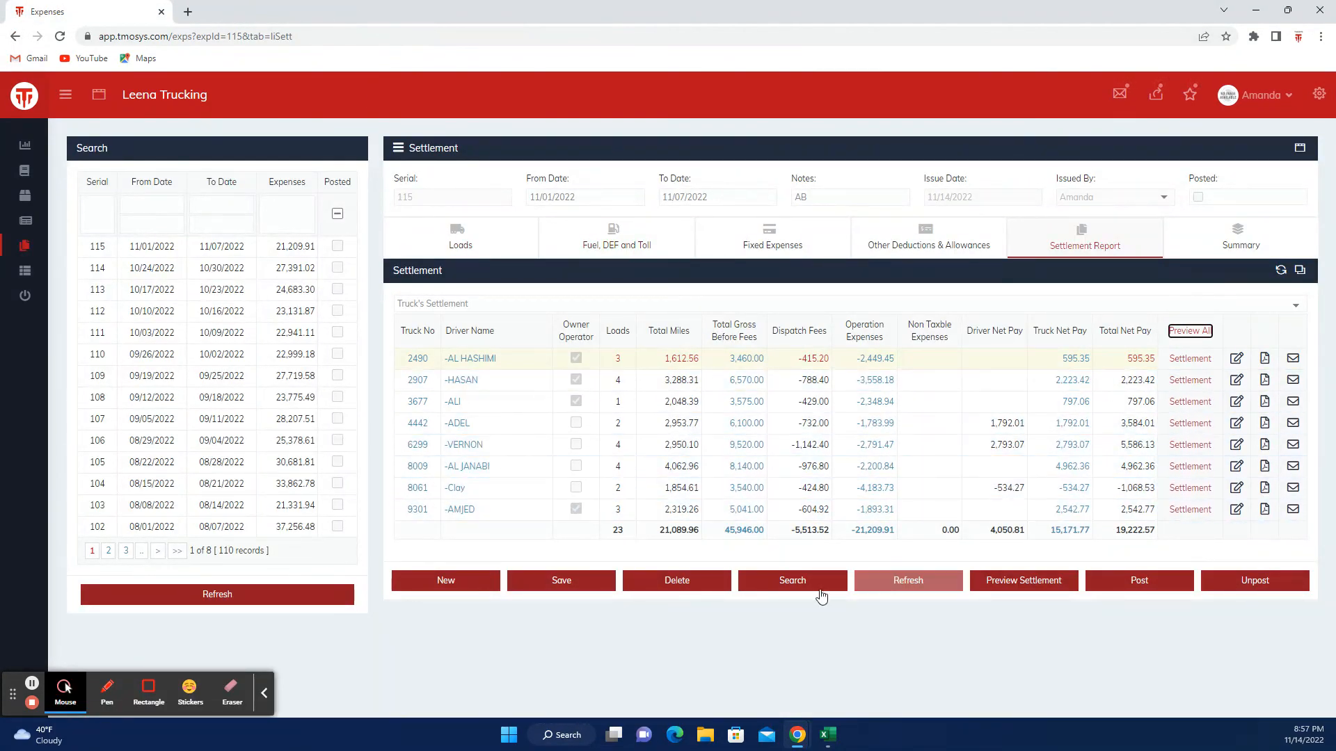
left_click(1237, 243)
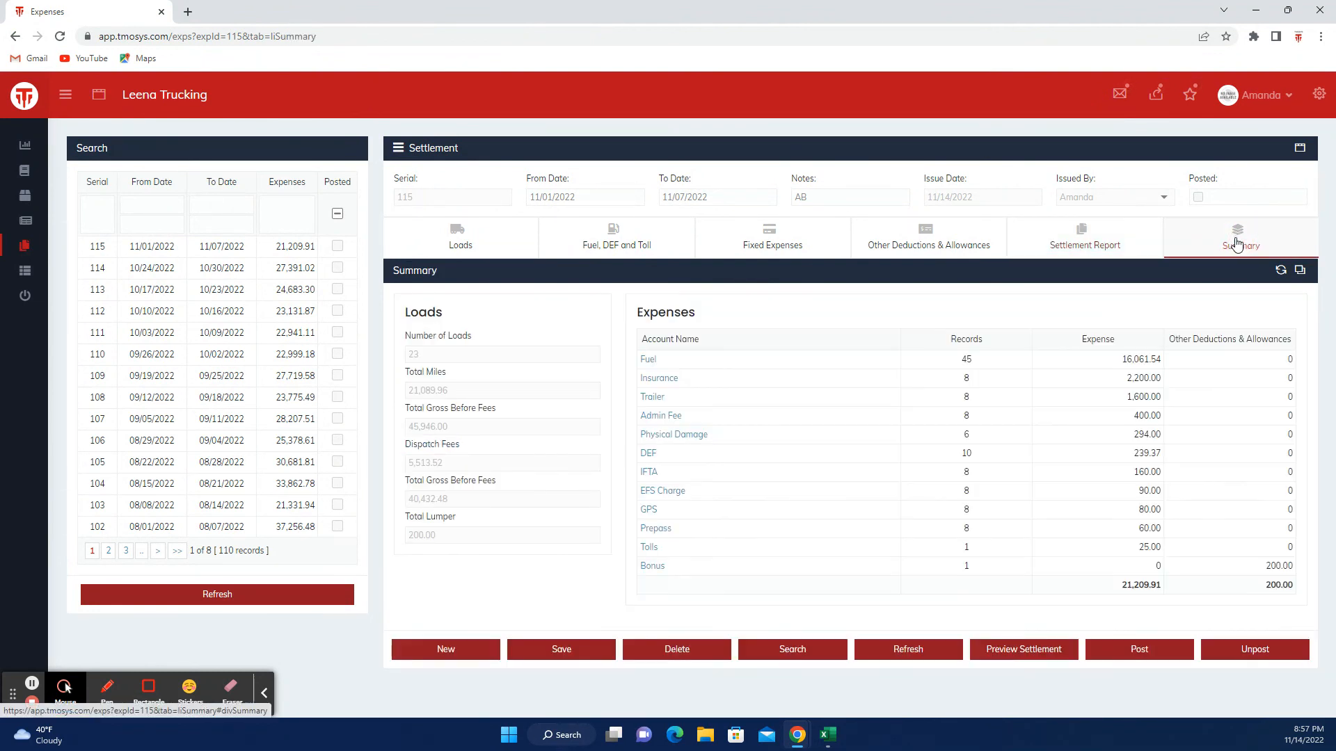